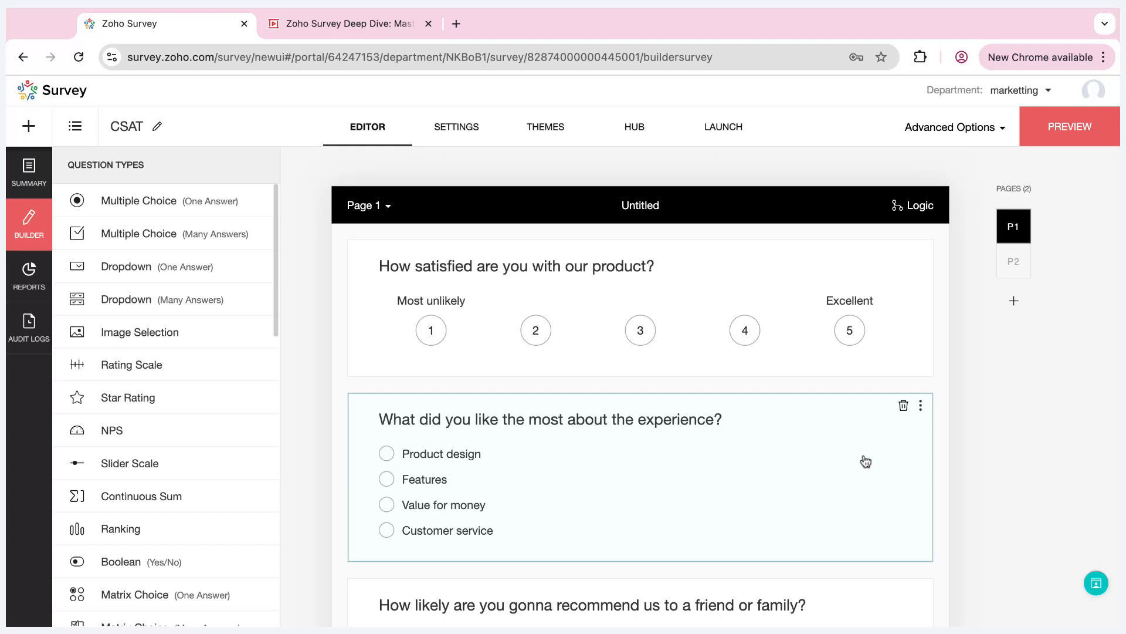
- Review the questions in the CSAT survey and the list of available question types
scroll(601, 514, "down", 2)
scroll(600, 514, "down", 10)
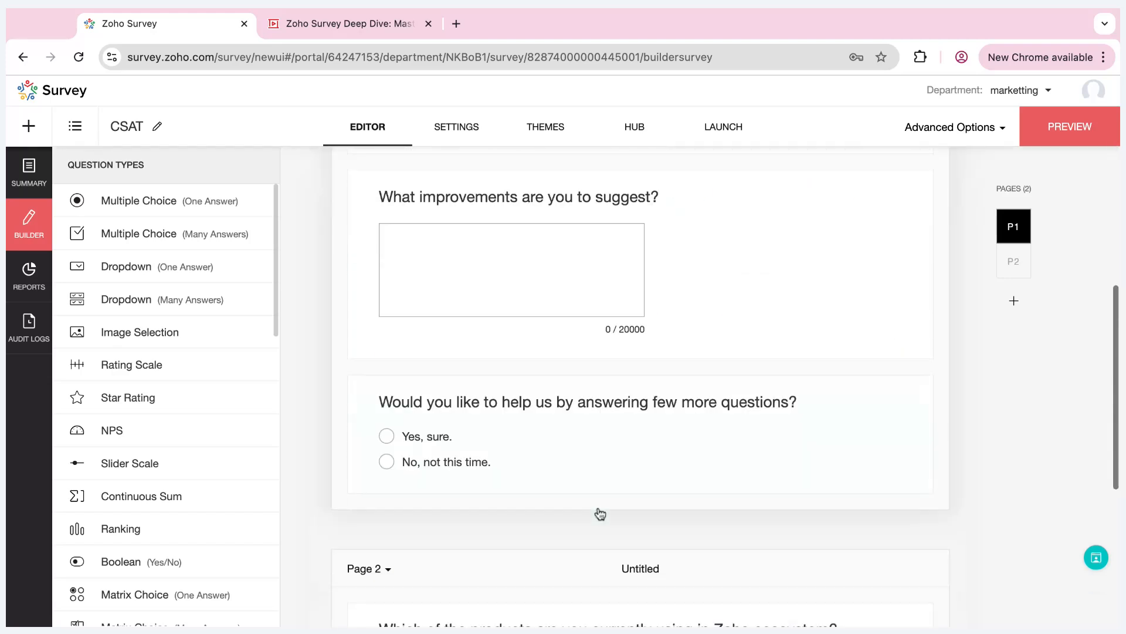
scroll(601, 514, "up", 13)
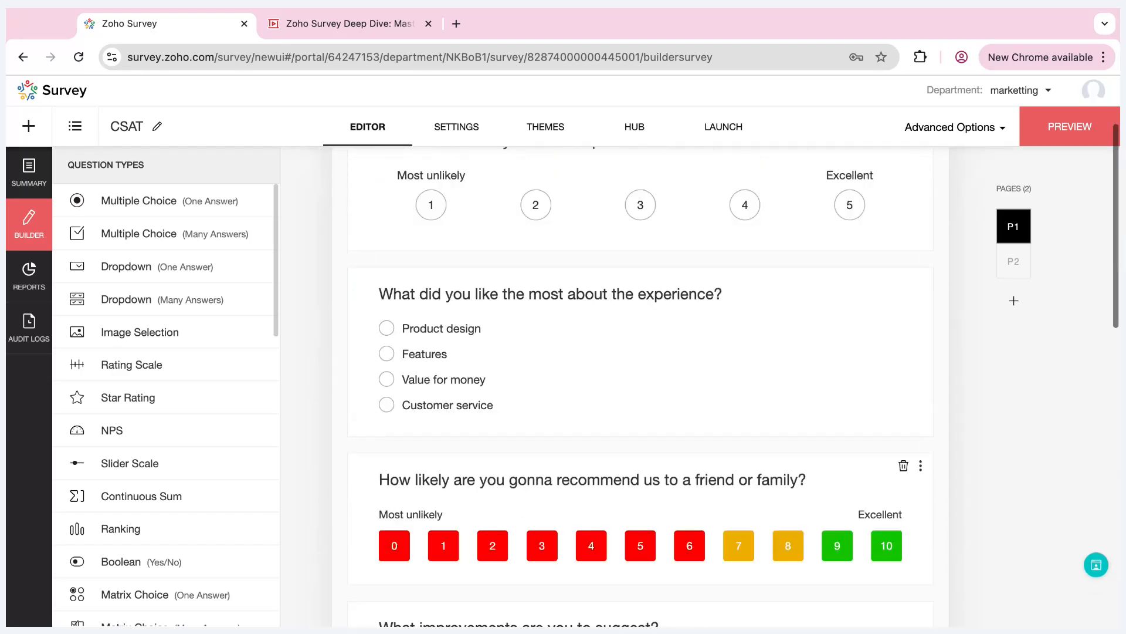
scroll(191, 521, "down", 3)
scroll(191, 522, "down", 8)
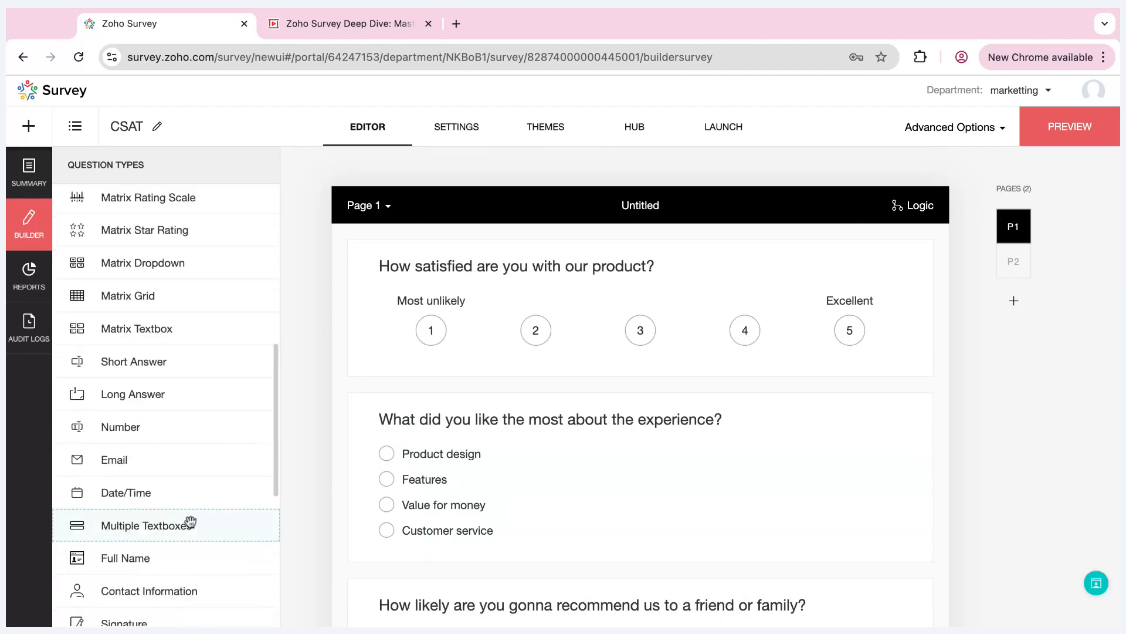
scroll(191, 521, "down", 1)
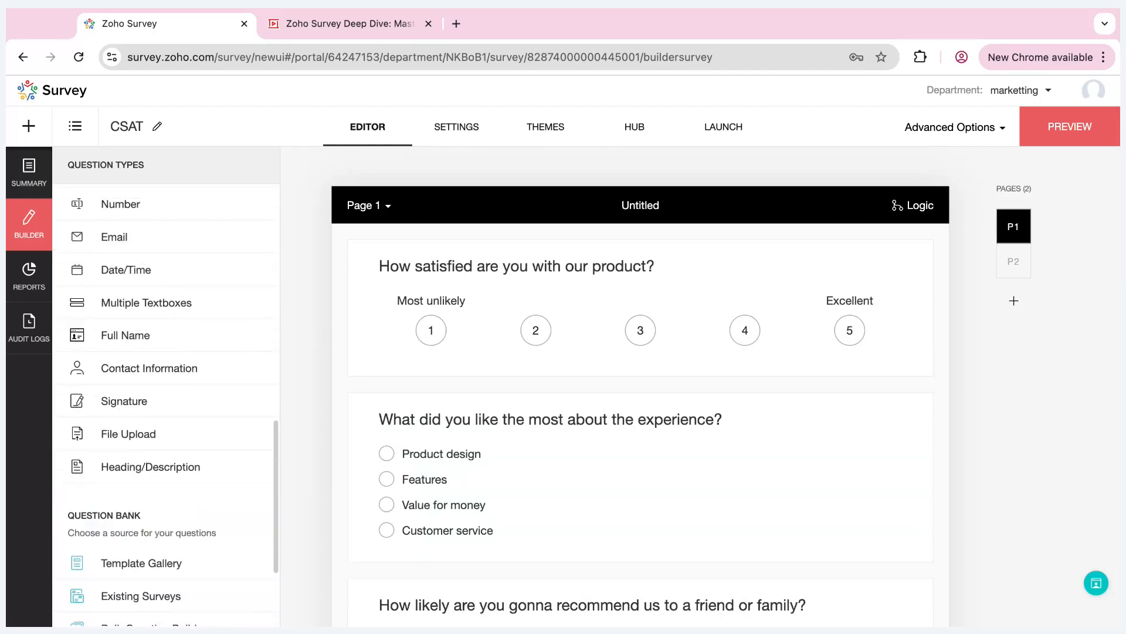
scroll(190, 522, "up", 7)
scroll(191, 534, "up", 4)
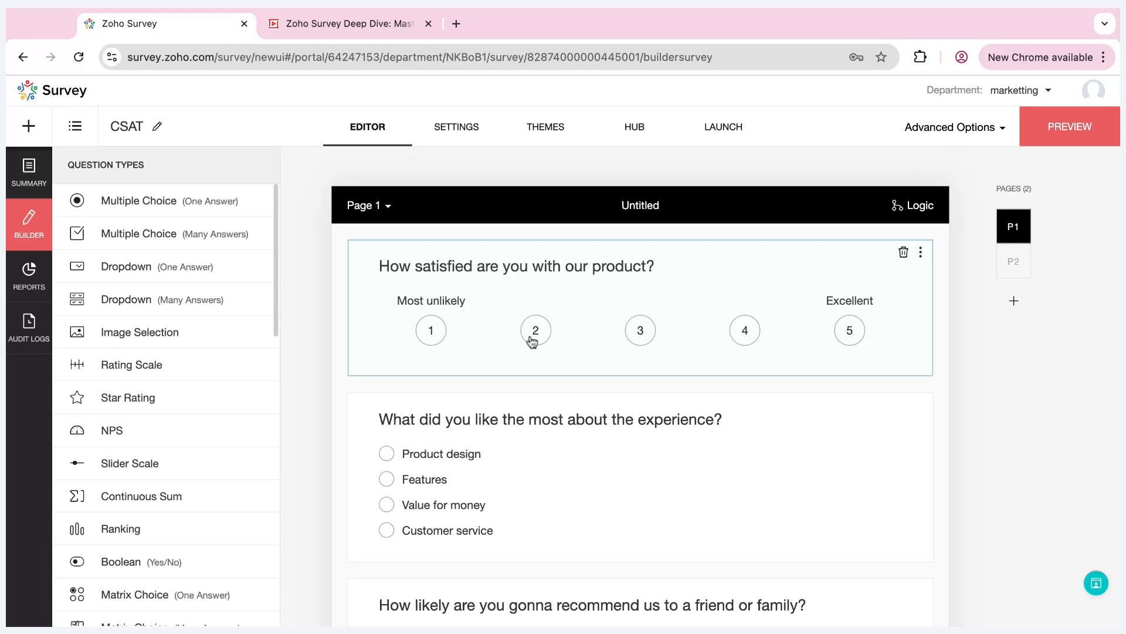
scroll(702, 382, "down", 3)
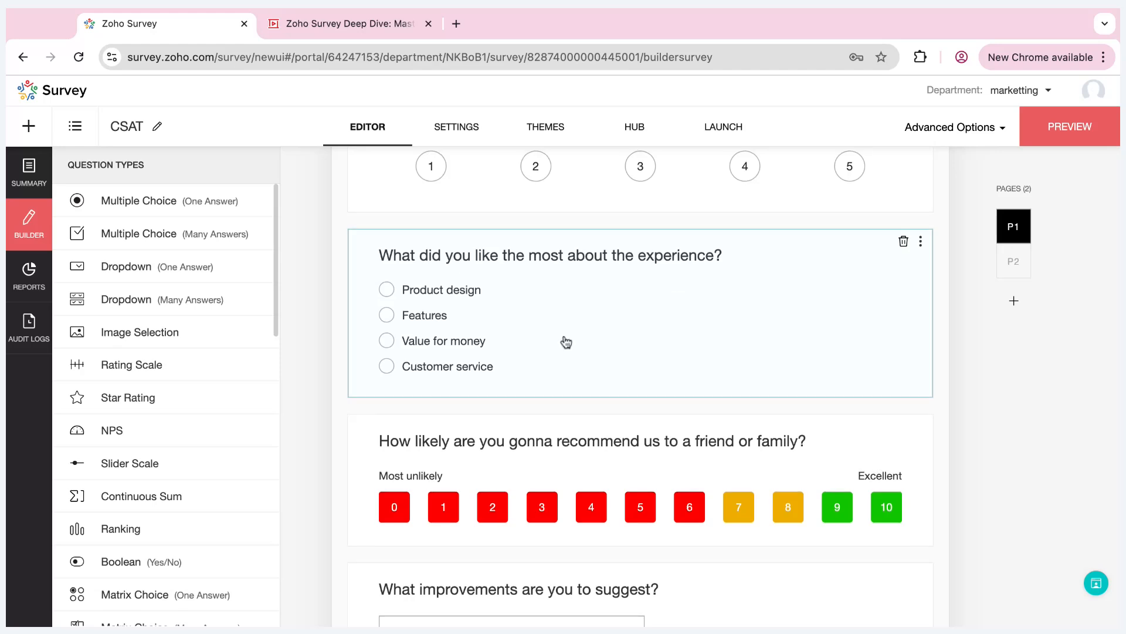
- Set the display logic of "What did you like the most about the experience?" to "Display this question only if a certain condition is met"
scroll(567, 342, "up", 2)
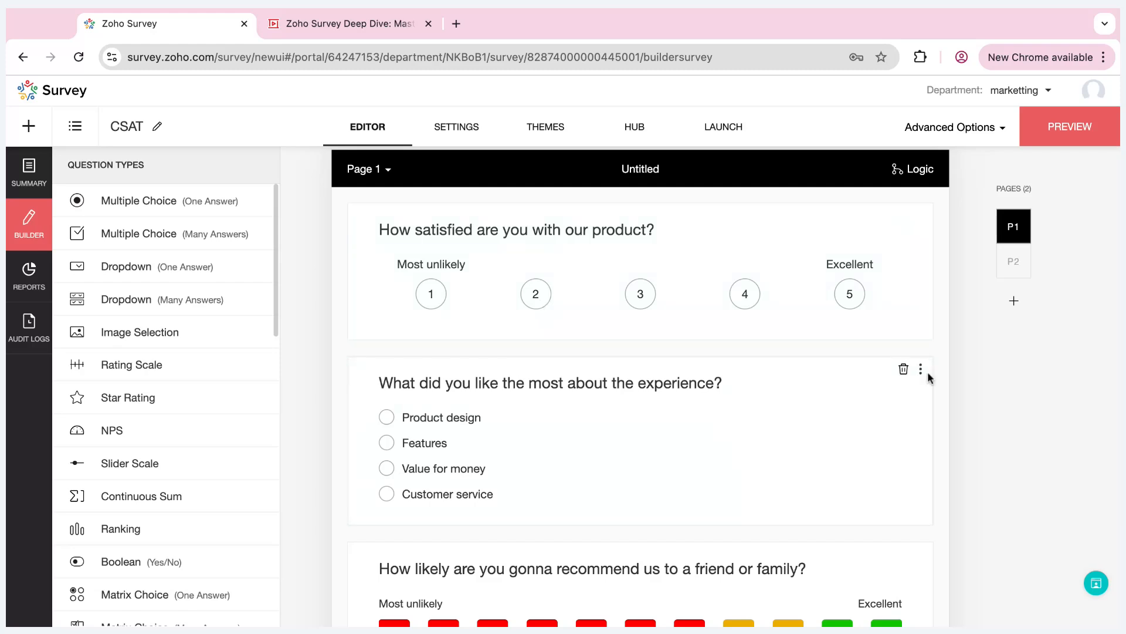
left_click(920, 372)
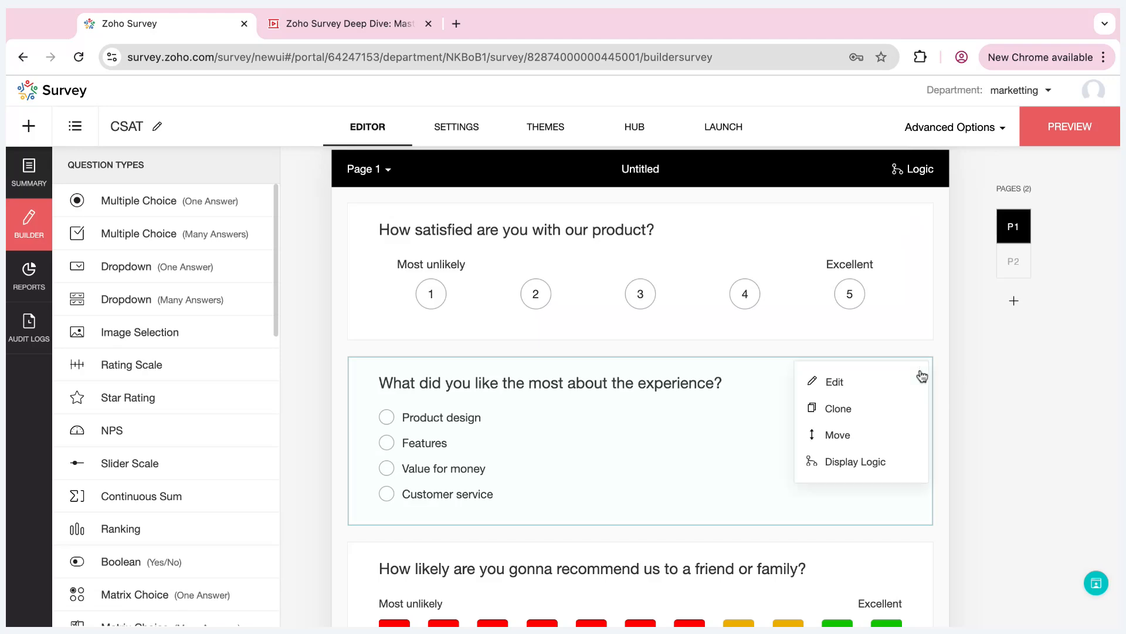
left_click(875, 391)
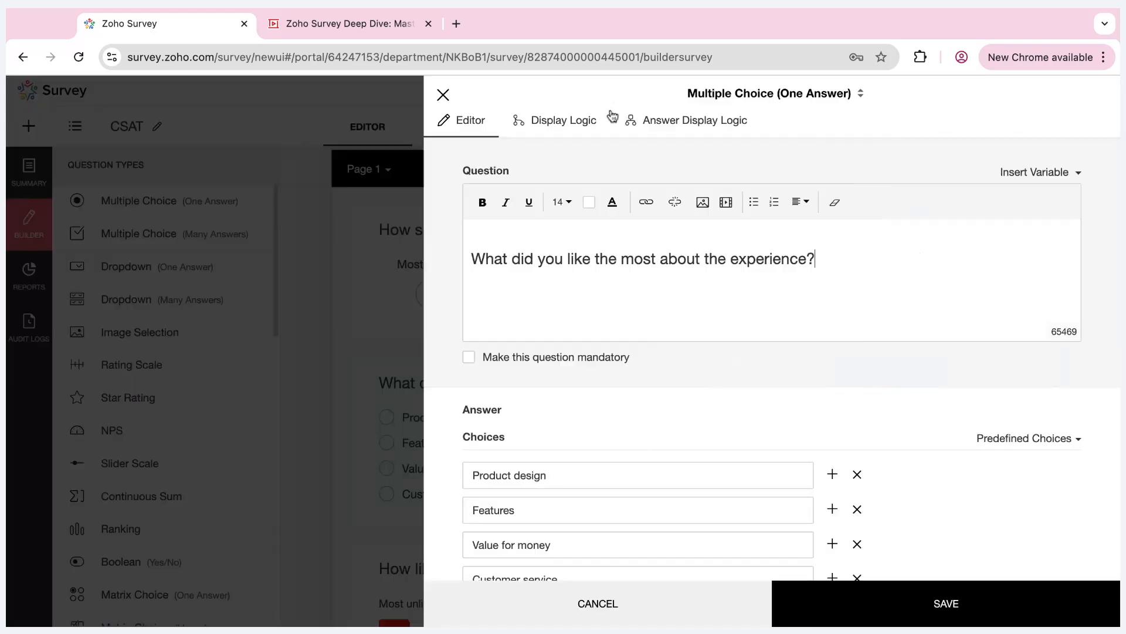
left_click(580, 122)
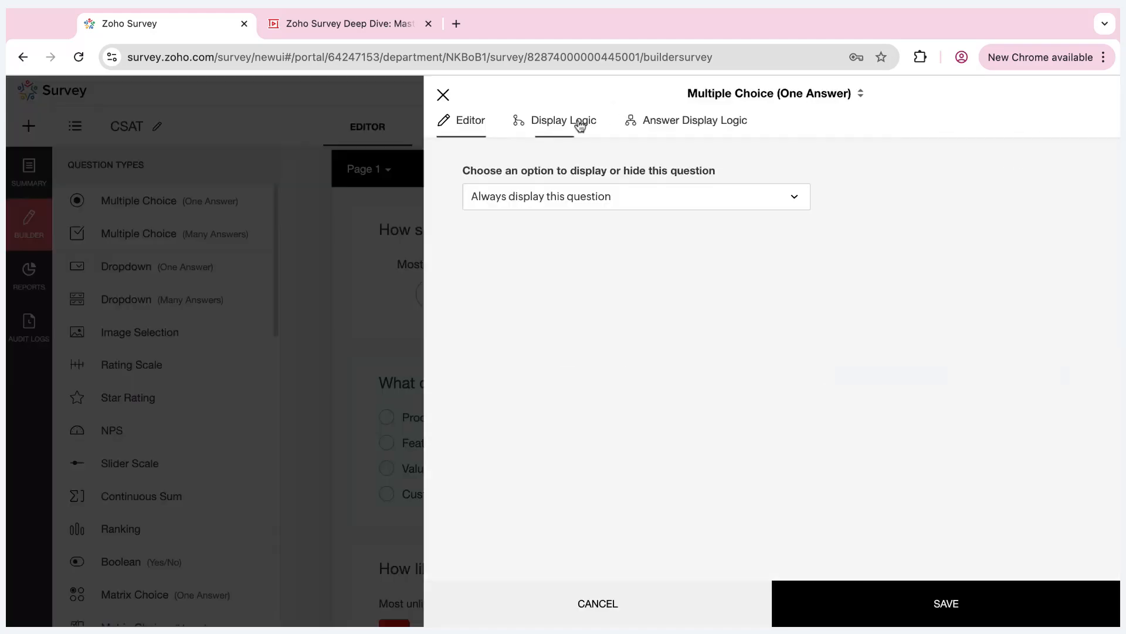
left_click(694, 197)
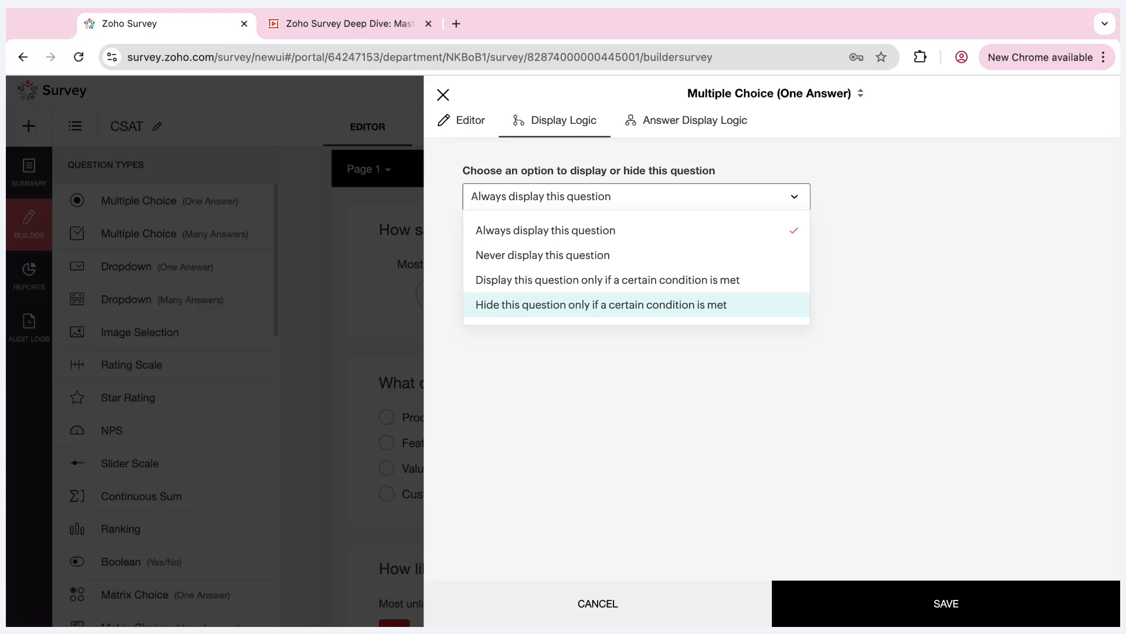
left_click(749, 292)
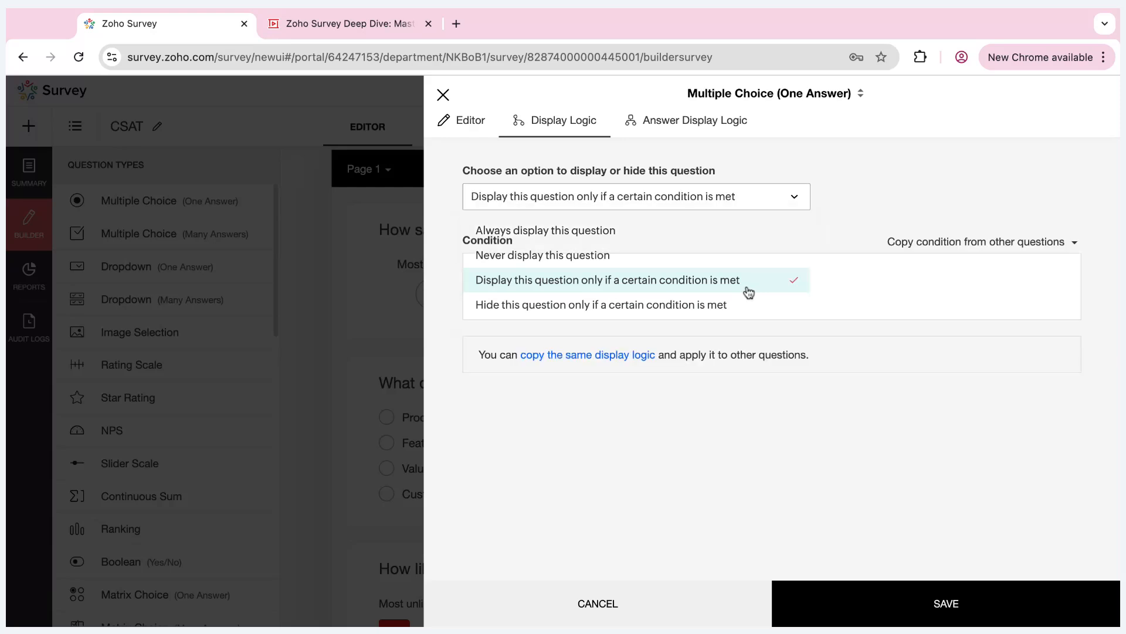
- Define the display condition as "How satisfied are you with our product?" greater than 2, and save the question
left_click(585, 297)
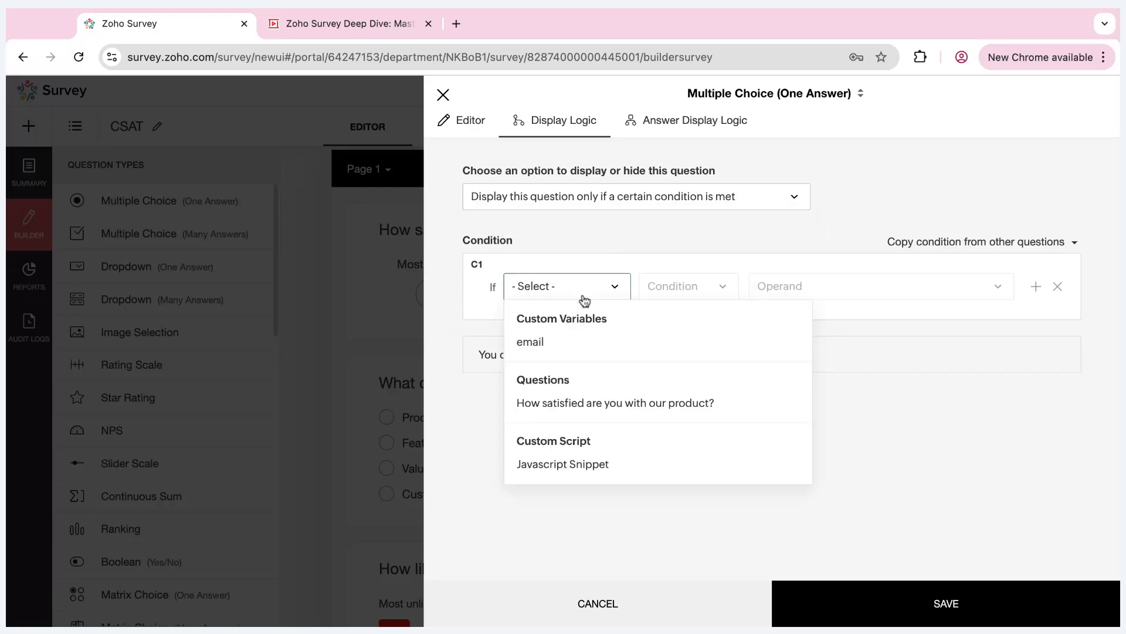
left_click(622, 405)
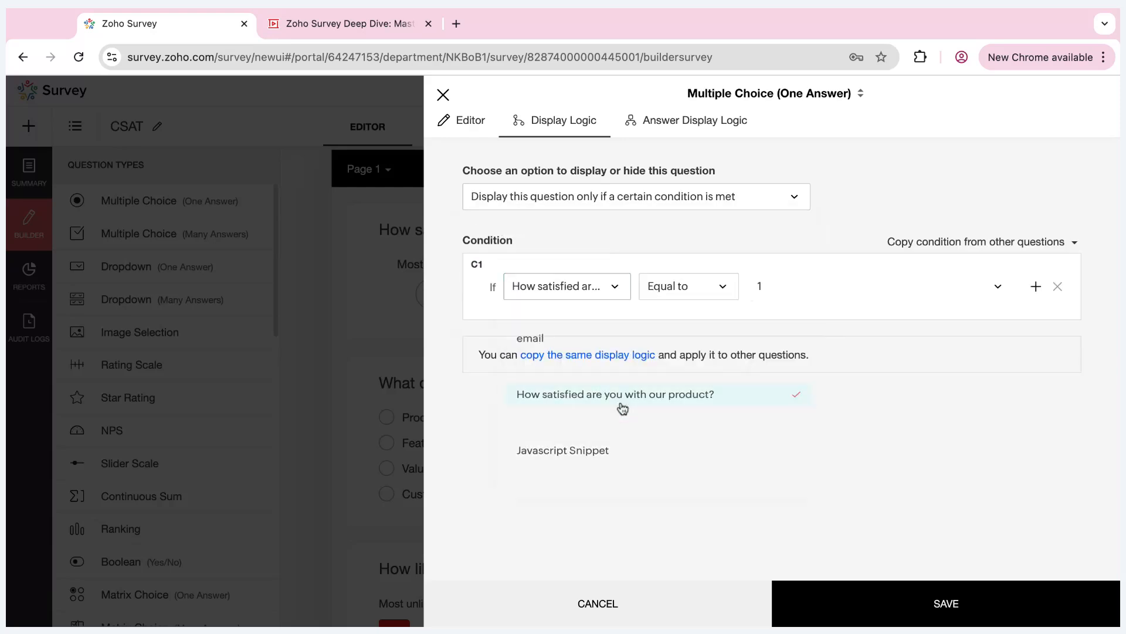
left_click(717, 290)
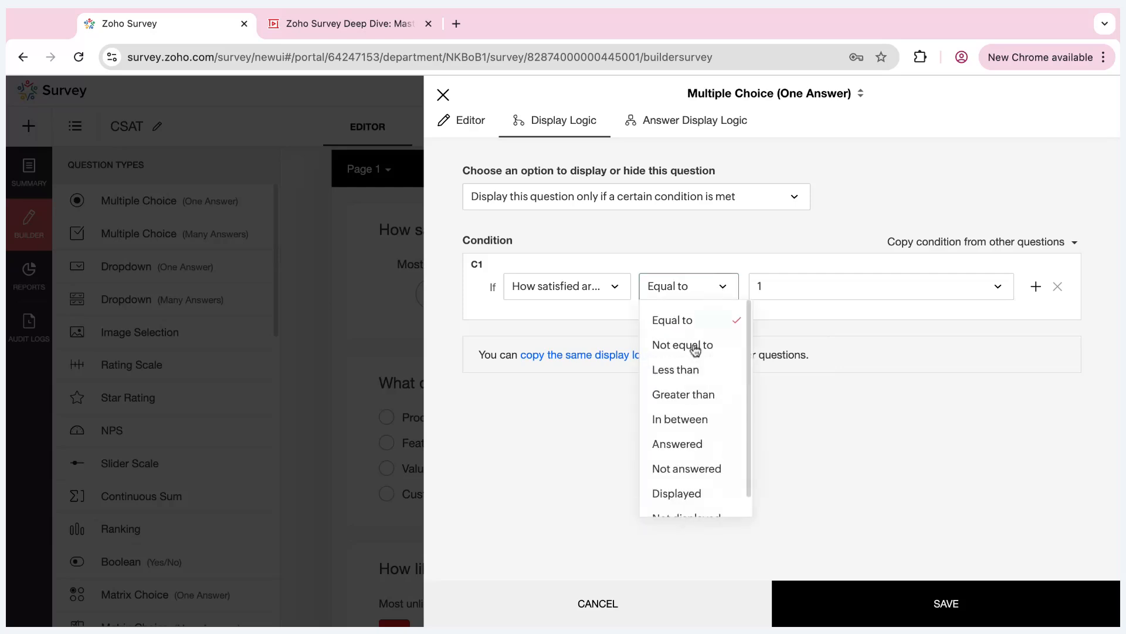
left_click(680, 393)
left_click(817, 297)
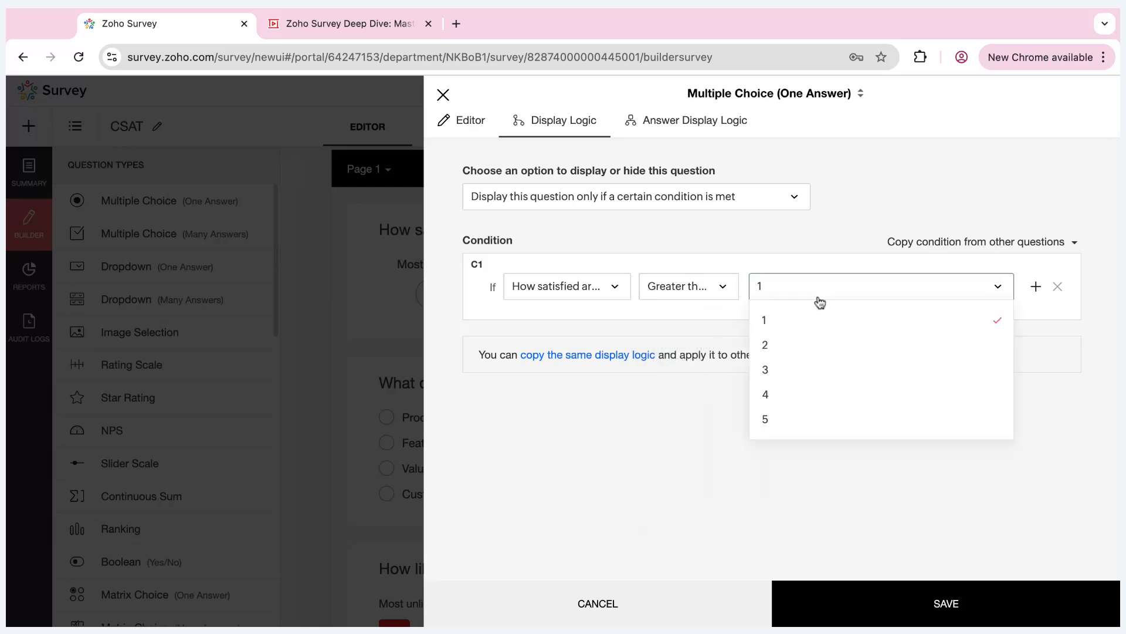
left_click(800, 346)
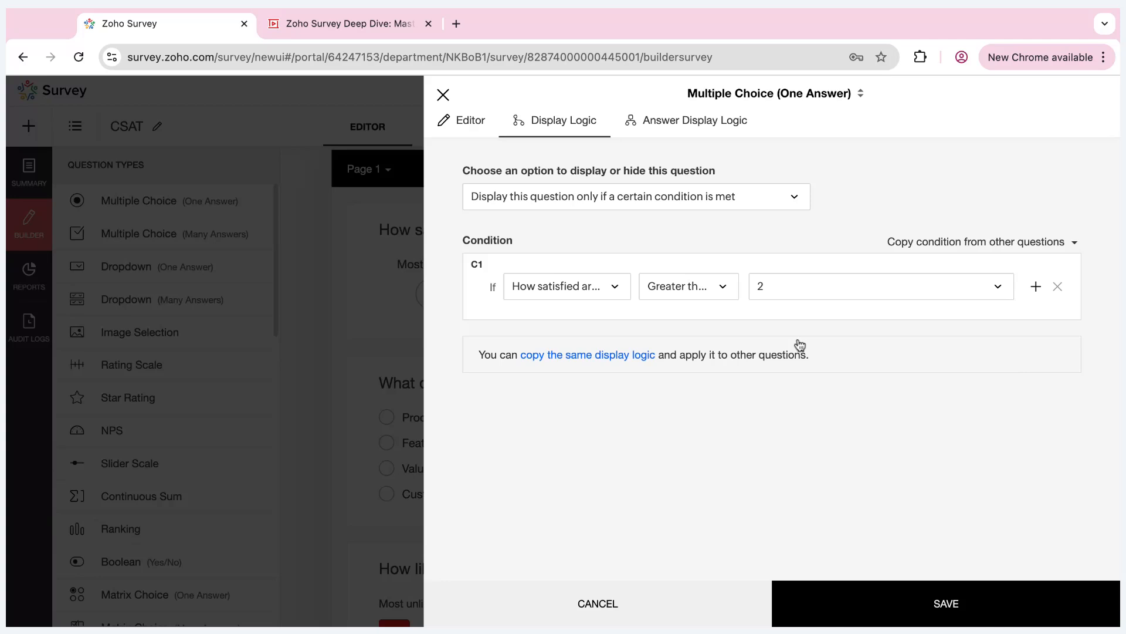
left_click(899, 599)
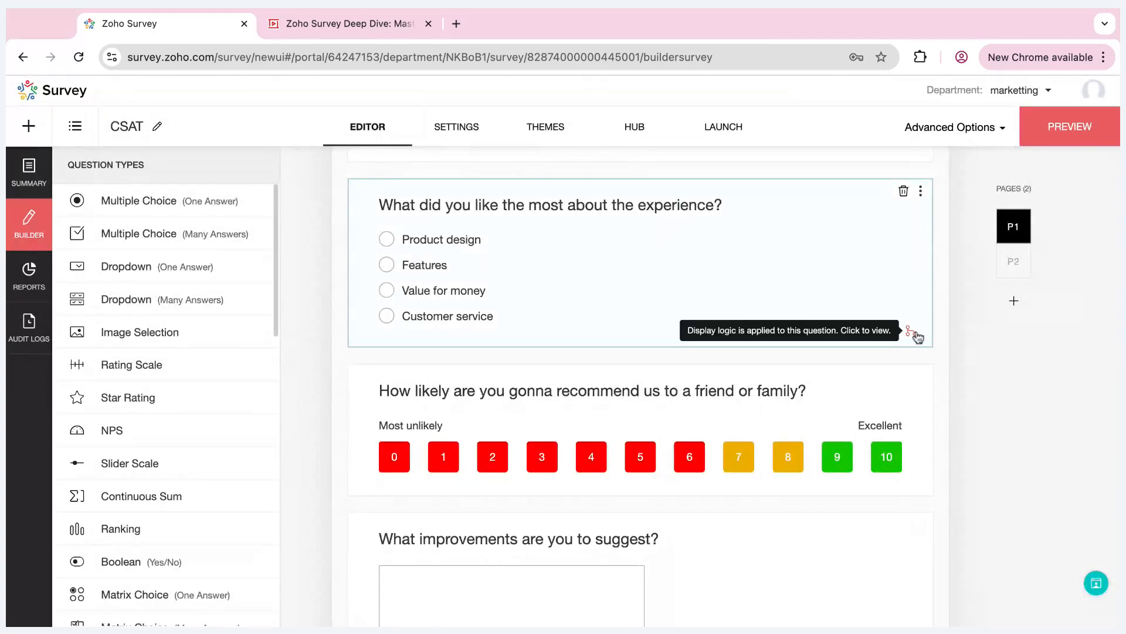
- Preview the survey and test the display logic by rating product satisfaction 4, 3, 2 and 4 again
left_click(1077, 128)
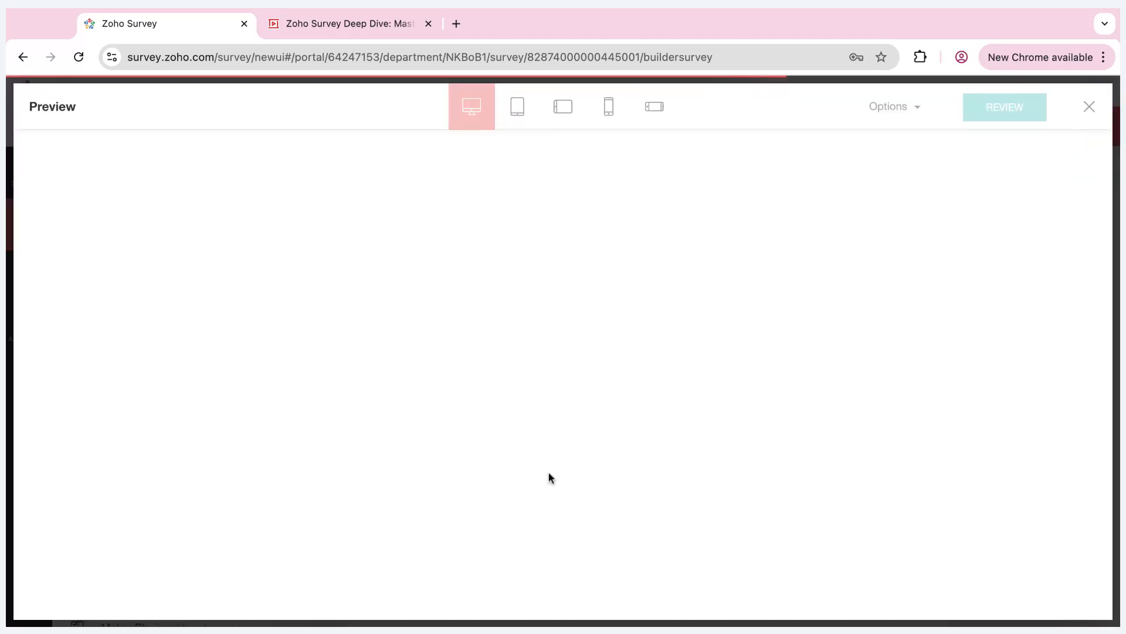
scroll(548, 473, "down", 9)
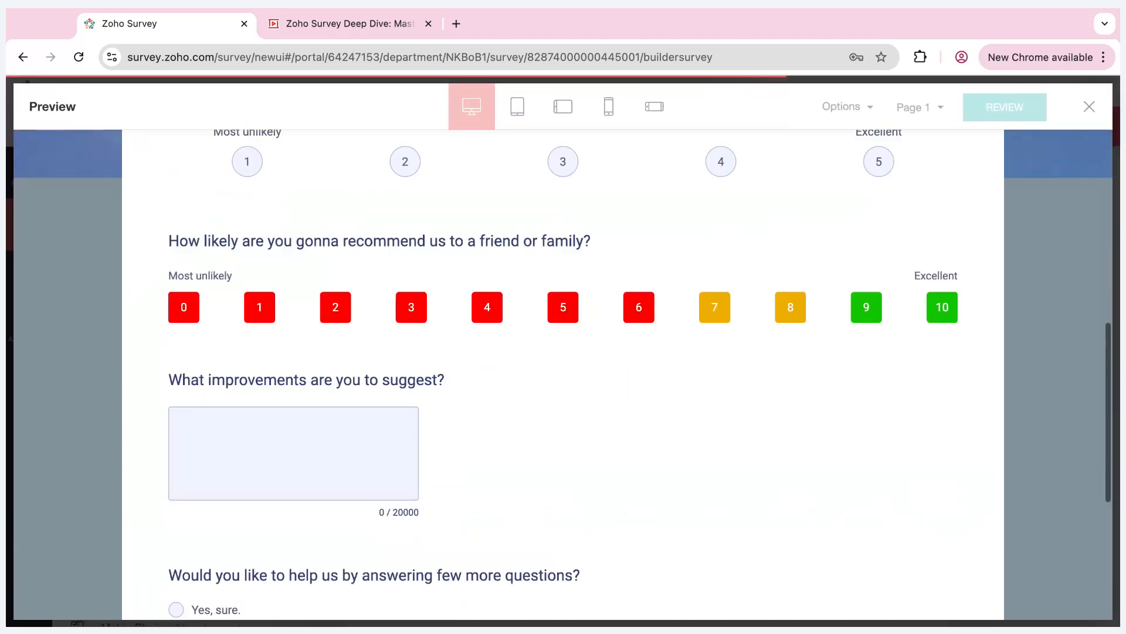
scroll(635, 305, "up", 1)
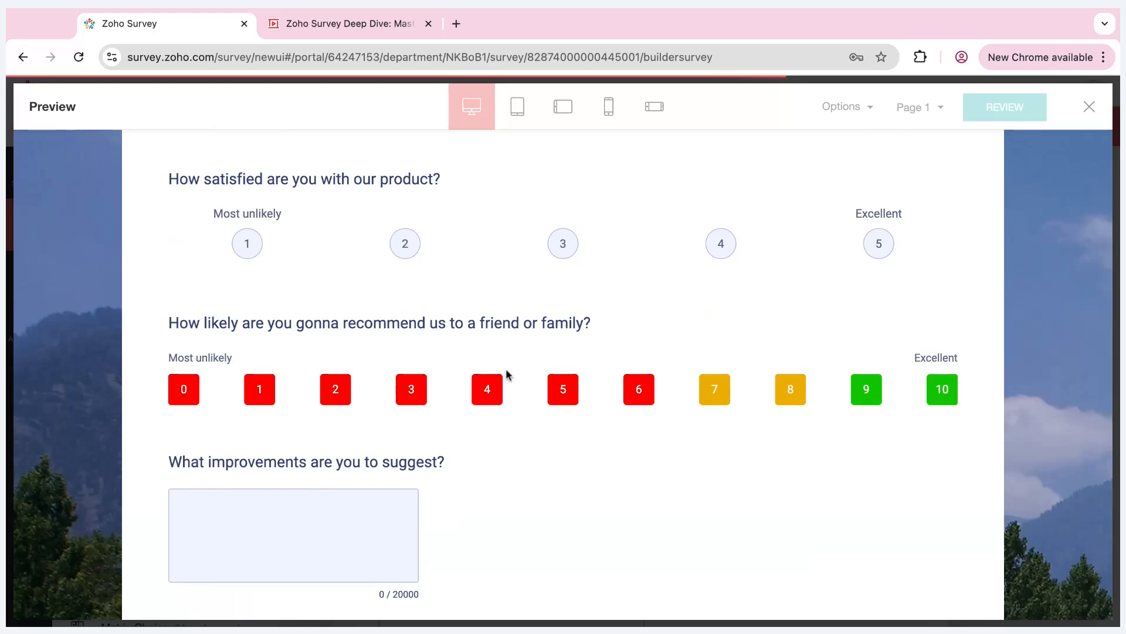
left_click(721, 244)
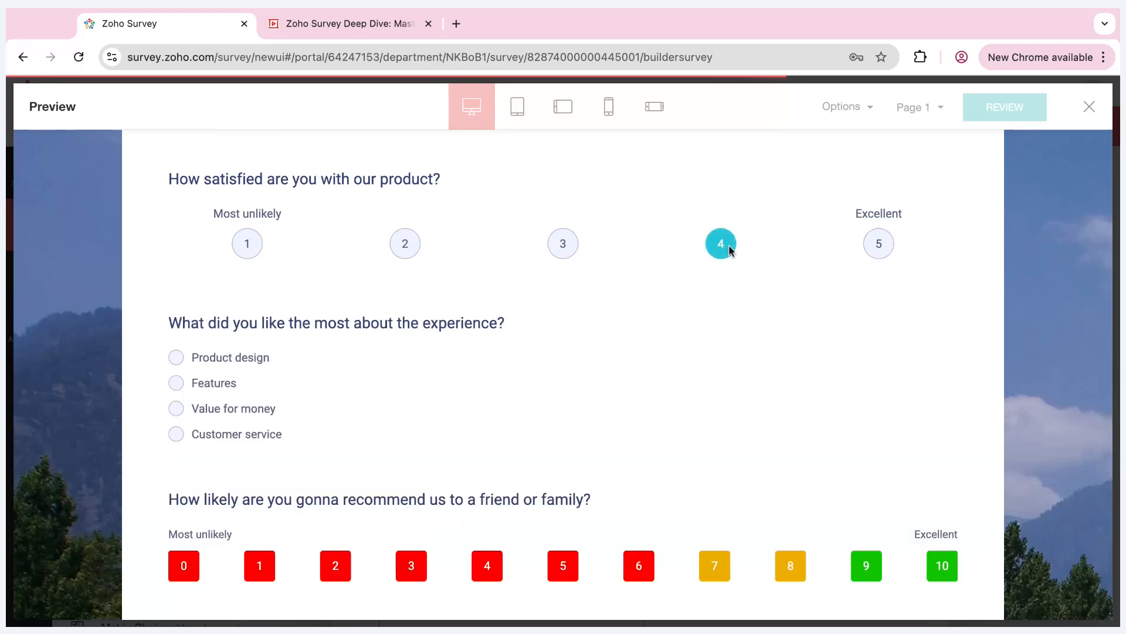
left_click(565, 246)
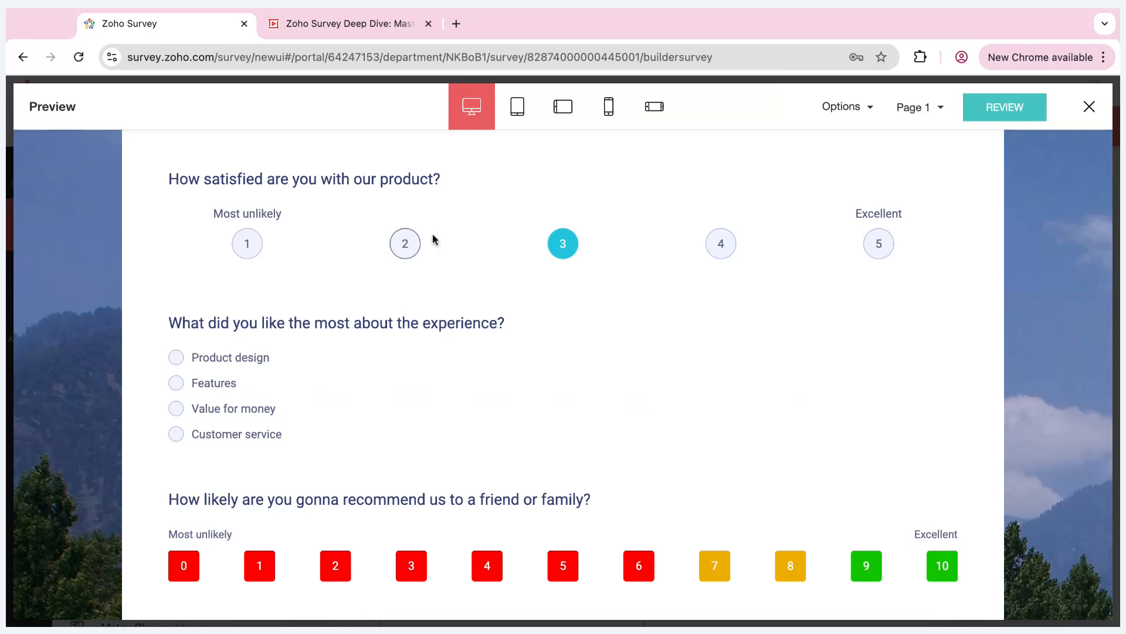
left_click(414, 243)
left_click(720, 243)
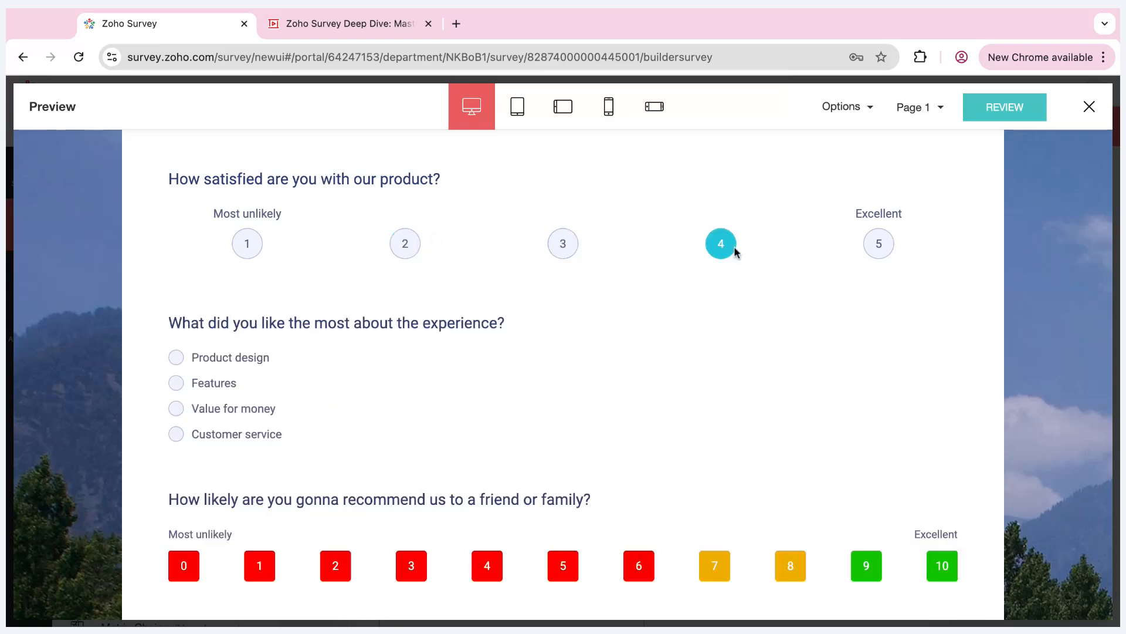
scroll(666, 396, "down", 2)
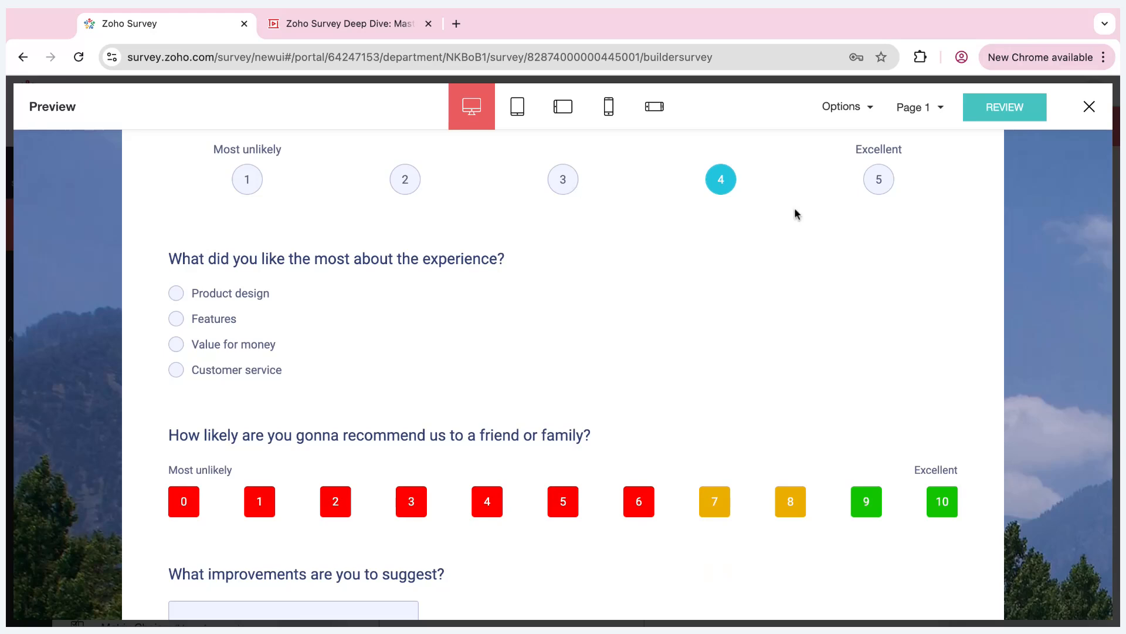
- Check the survey preview in the portrait tablet and portrait phone layouts, and close the preview
left_click(516, 123)
left_click(596, 122)
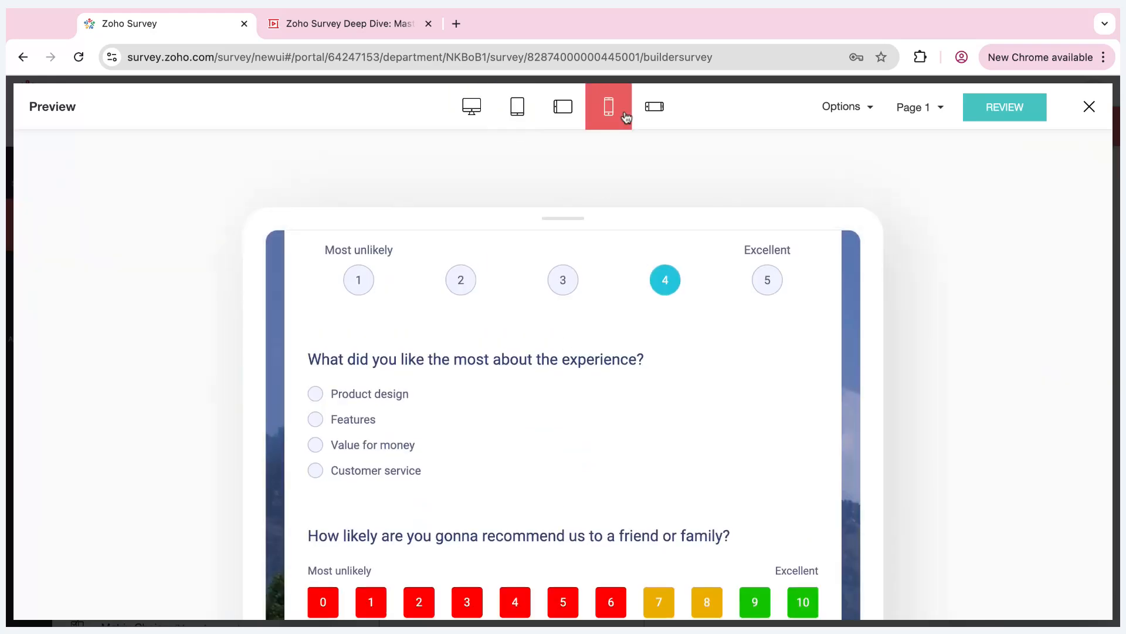
scroll(621, 434, "down", 1)
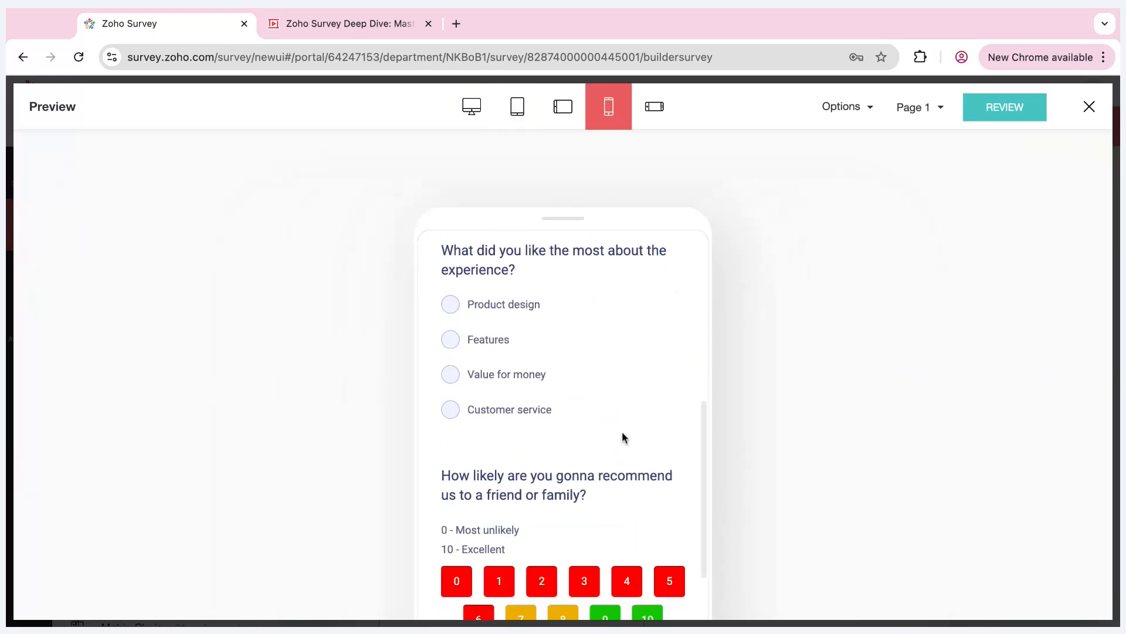
left_click(1088, 107)
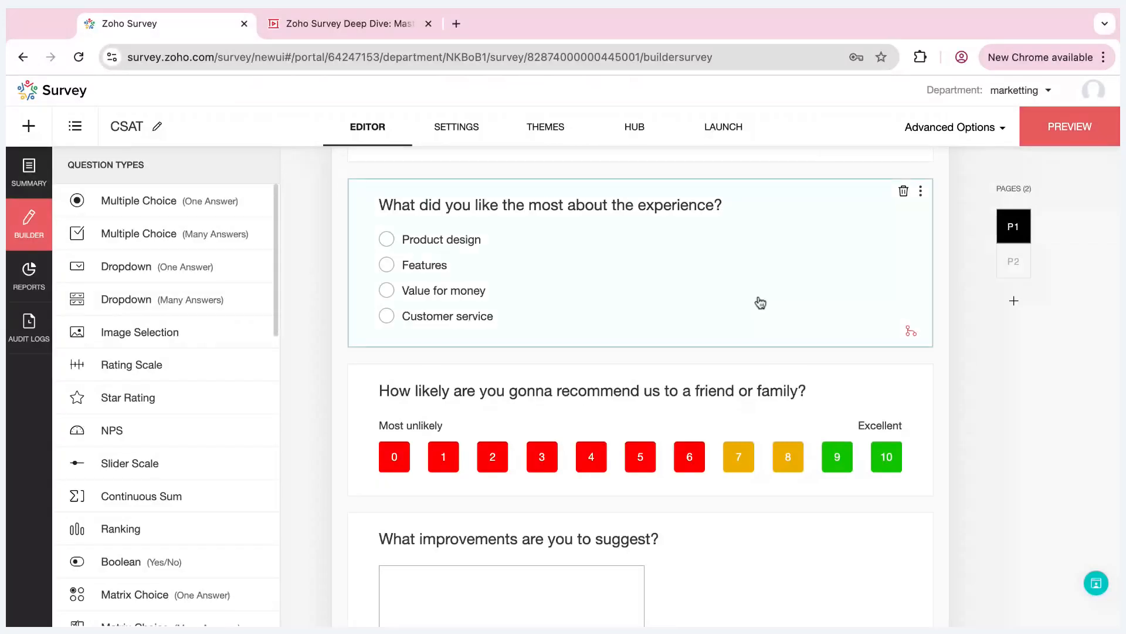
- Add a Full Name question above the product satisfaction question on page 1 and save it with the default labels
scroll(794, 306, "up", 1)
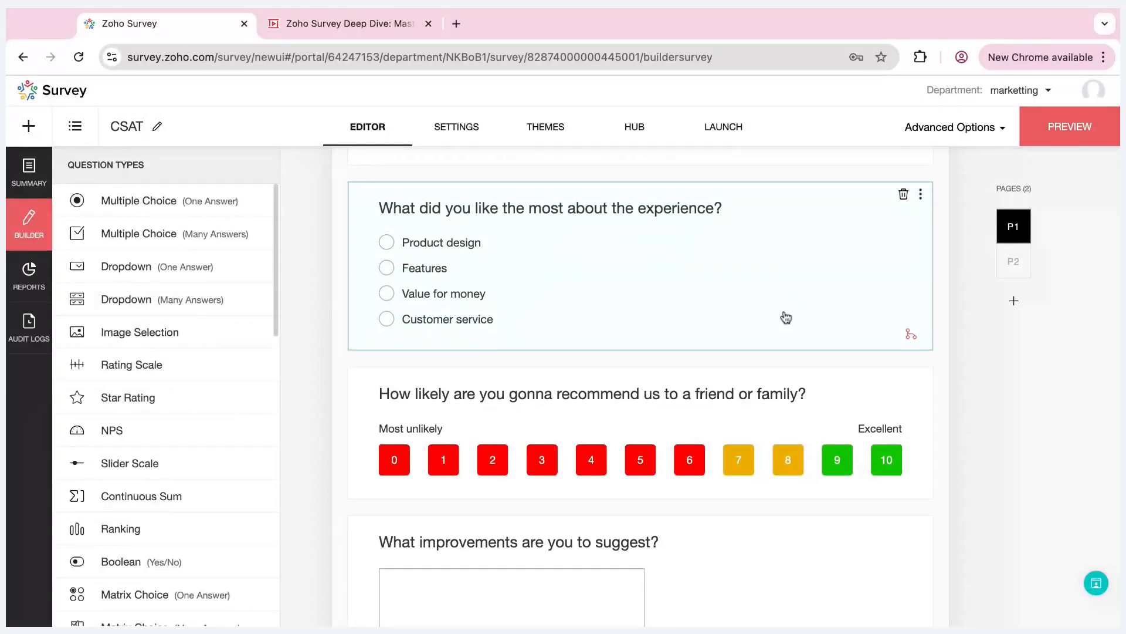
scroll(786, 318, "up", 2)
scroll(787, 318, "up", 2)
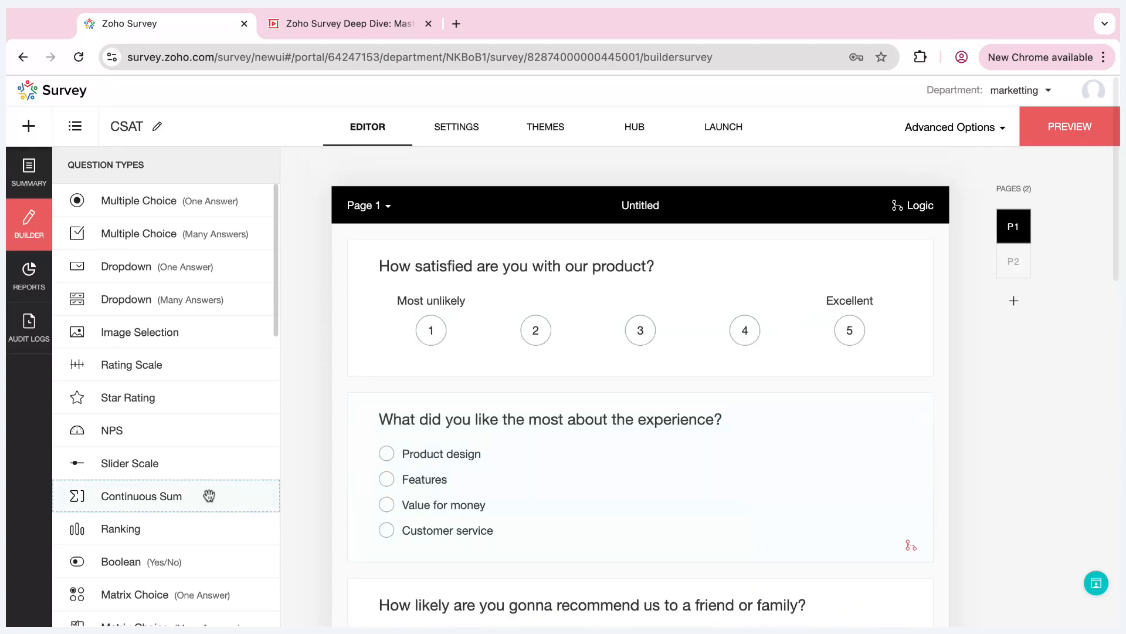
scroll(170, 494, "down", 6)
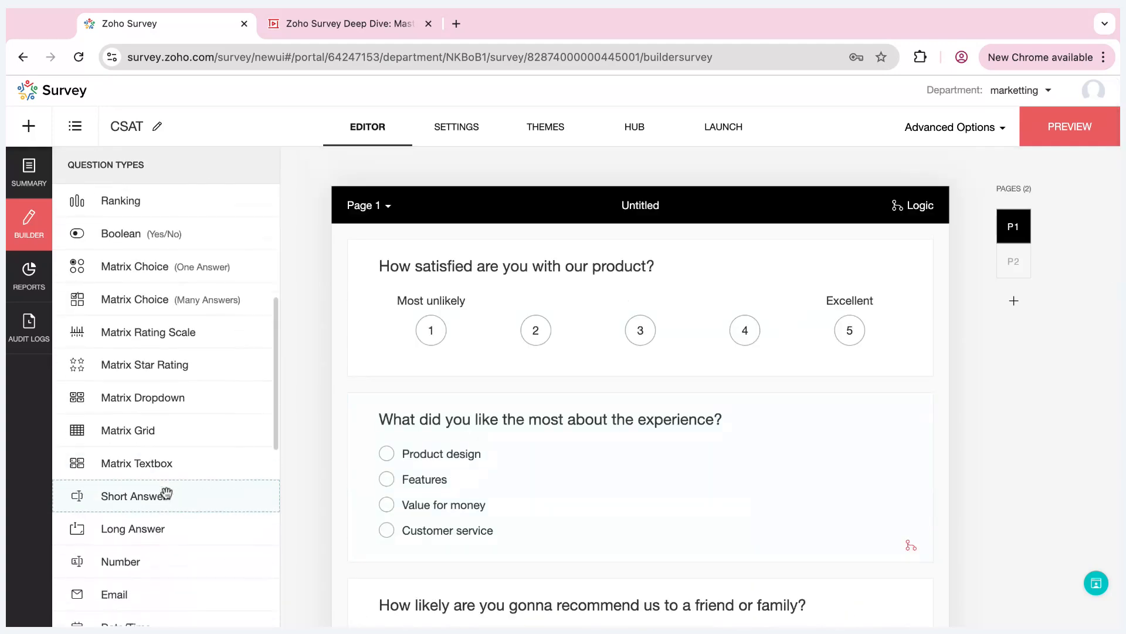
scroll(167, 494, "down", 4)
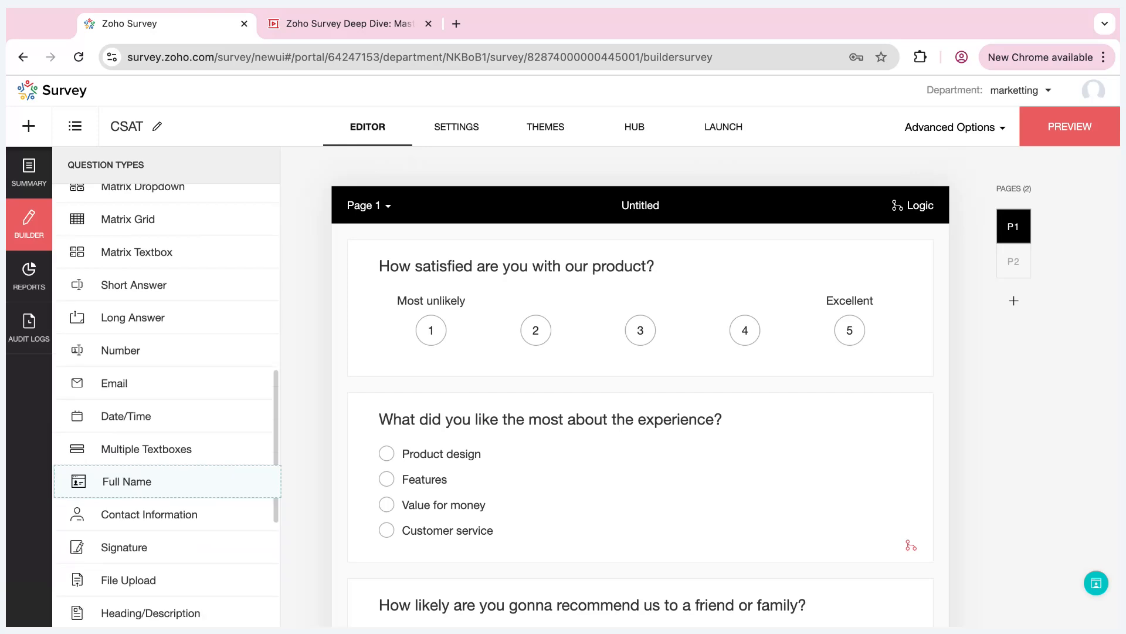
left_click_drag(127, 481, 505, 285)
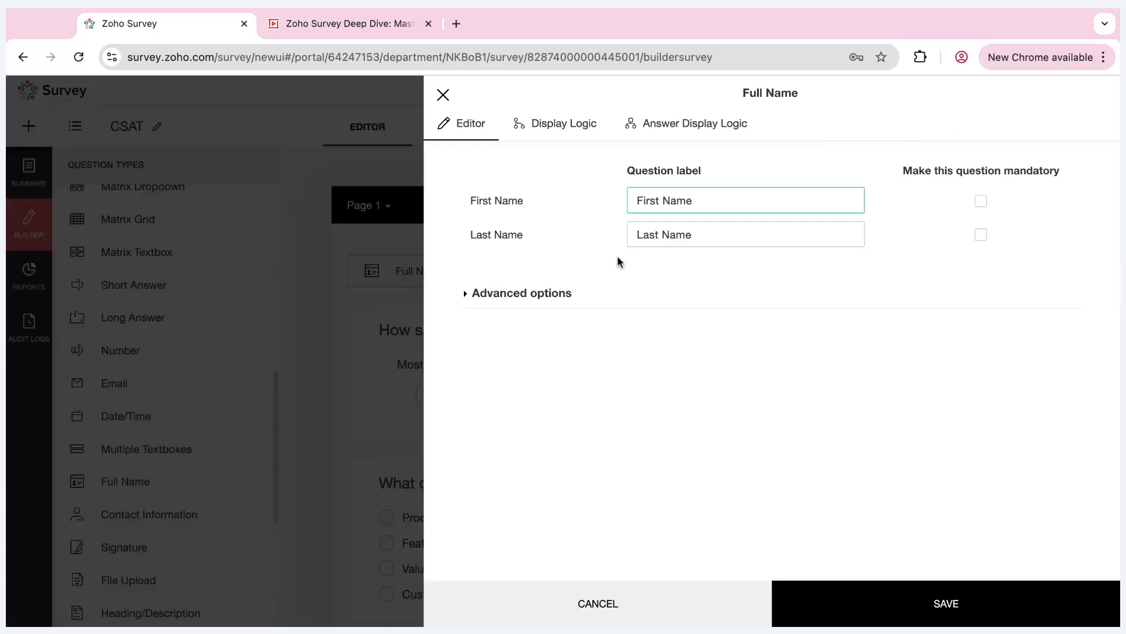
left_click(830, 604)
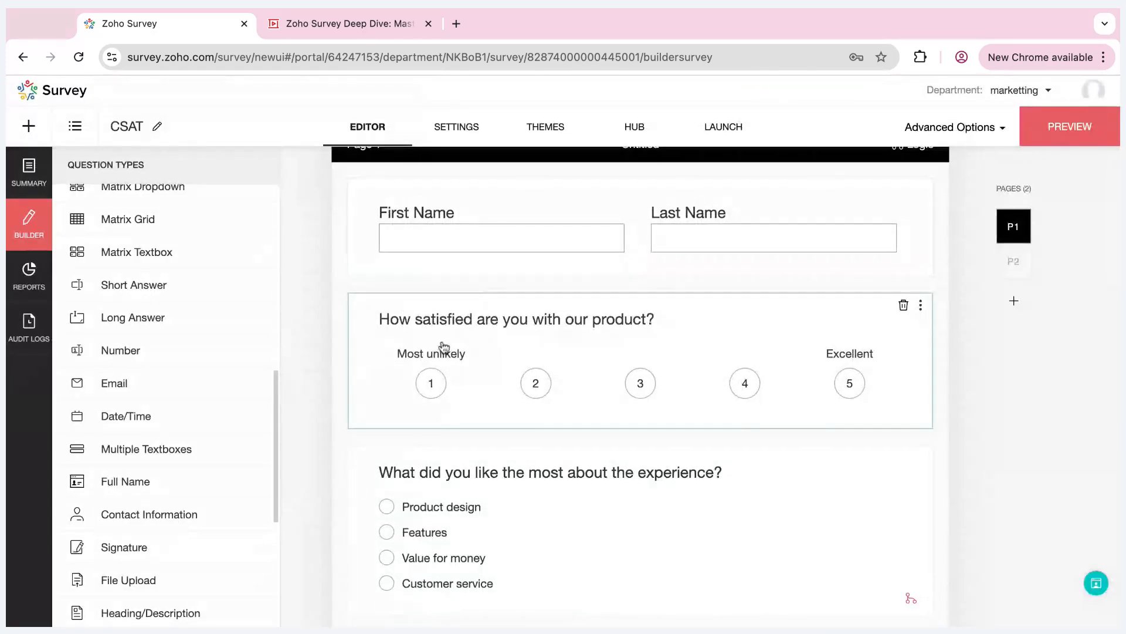
- Change the product satisfaction question to start with "Hey", the First Name variable and a comma, and save it
left_click(390, 321)
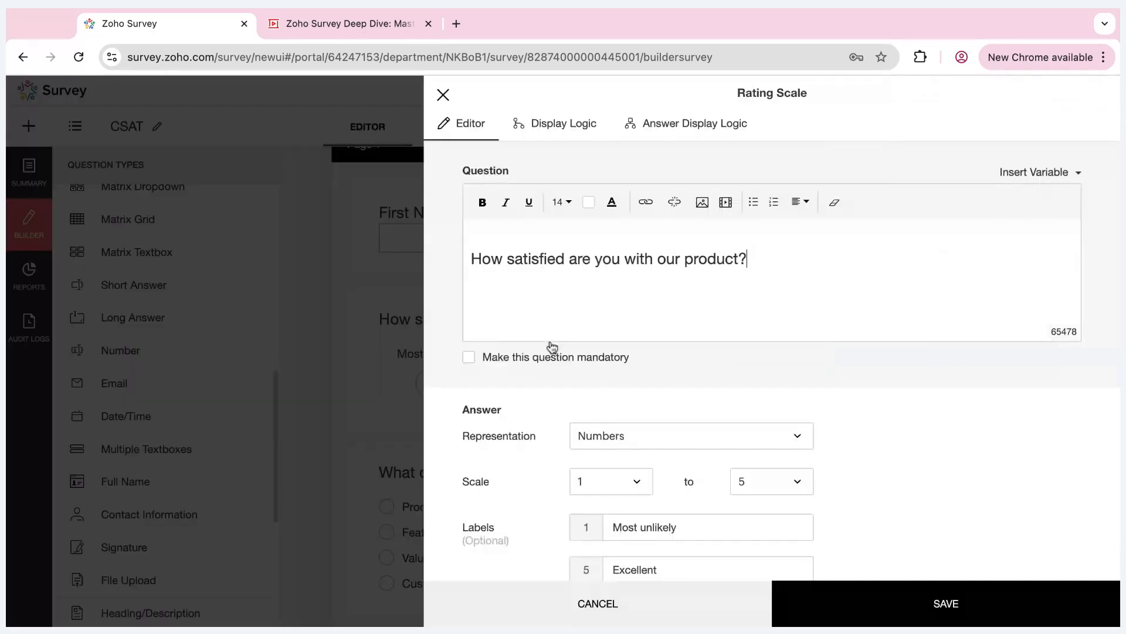
left_click(458, 262)
type("Hey How")
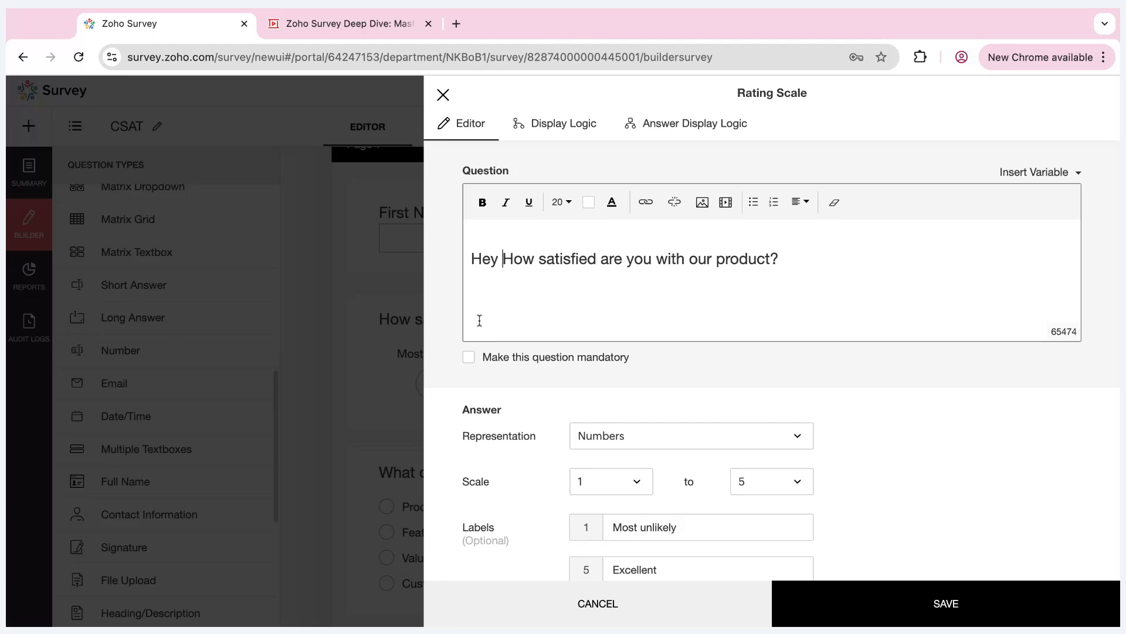
left_click(1068, 173)
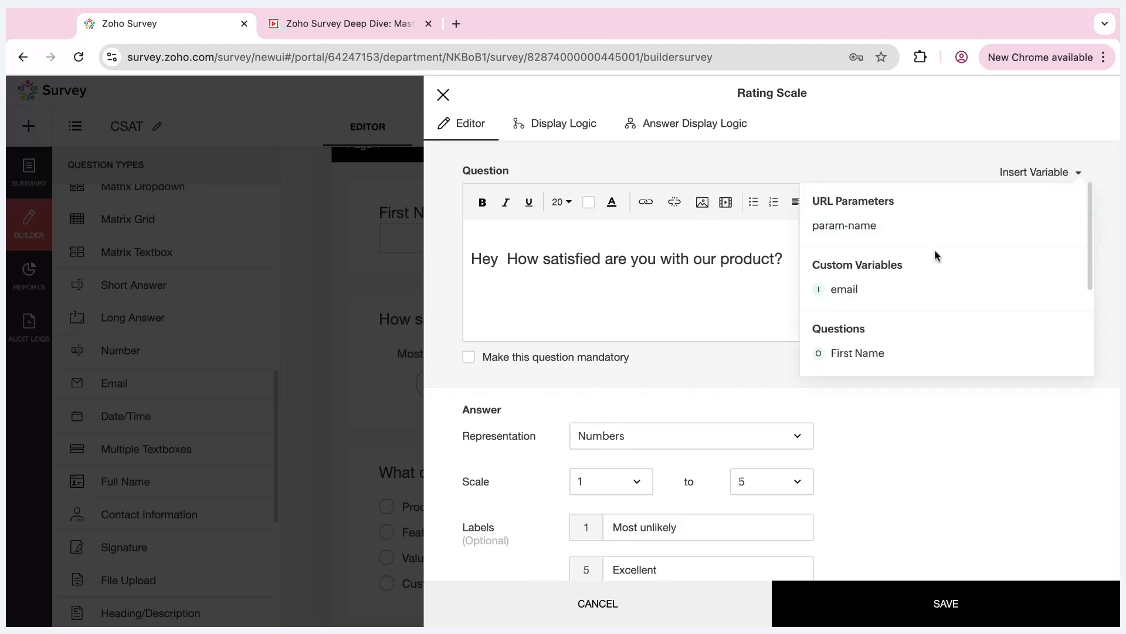
left_click(891, 355)
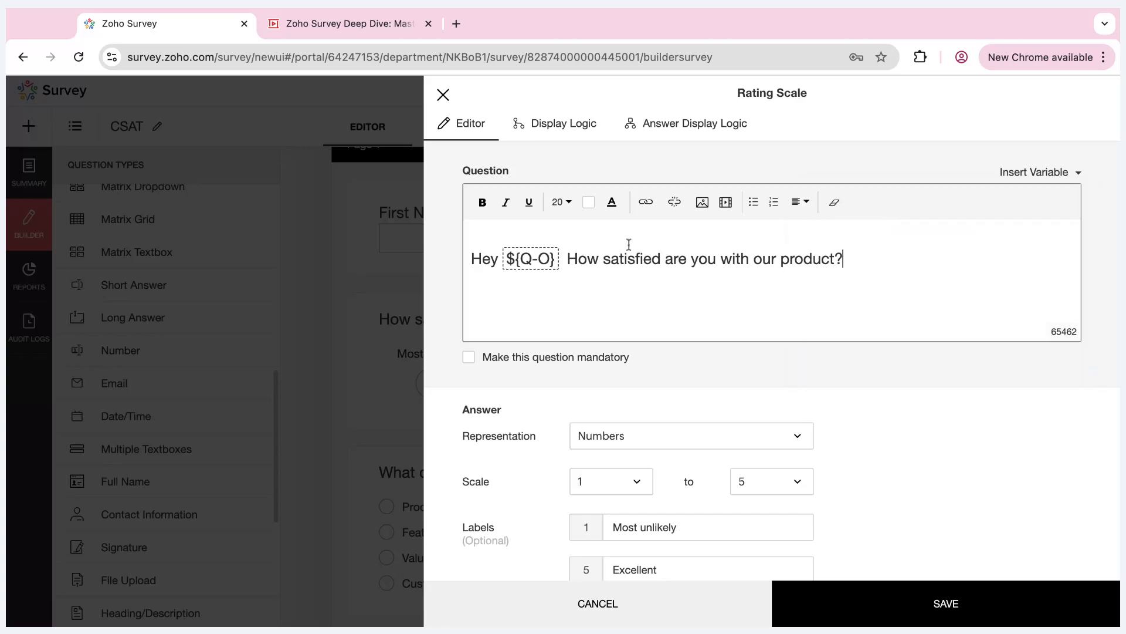
left_click(563, 259)
type(",")
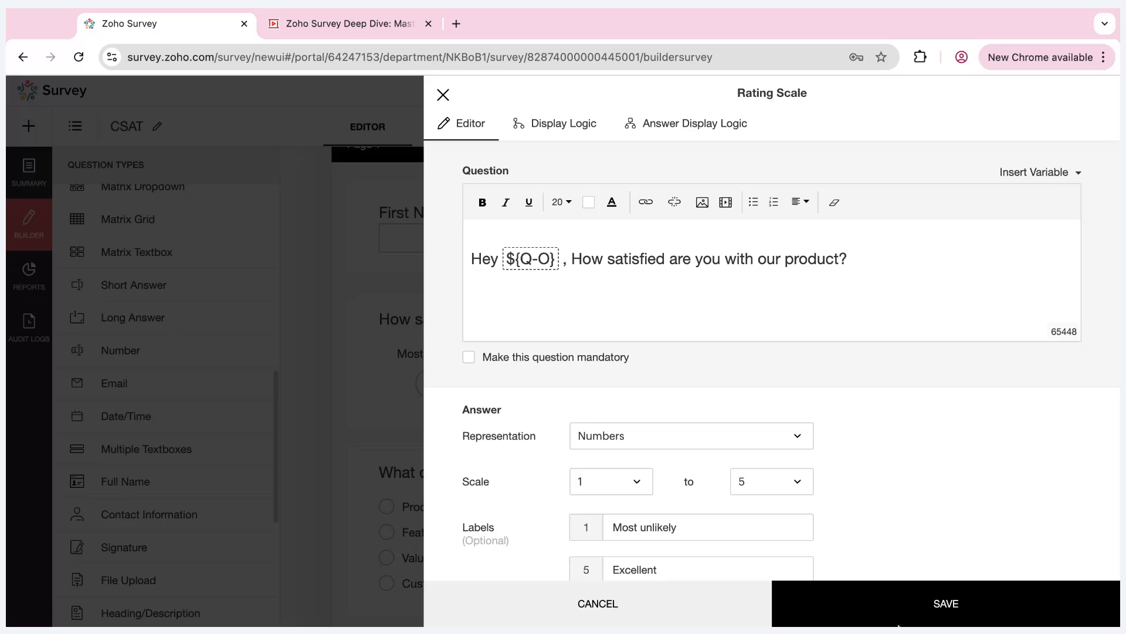
left_click(938, 603)
- Preview the survey, enter a respondent's first name to test the personalized satisfaction question, and close the preview
left_click(1056, 134)
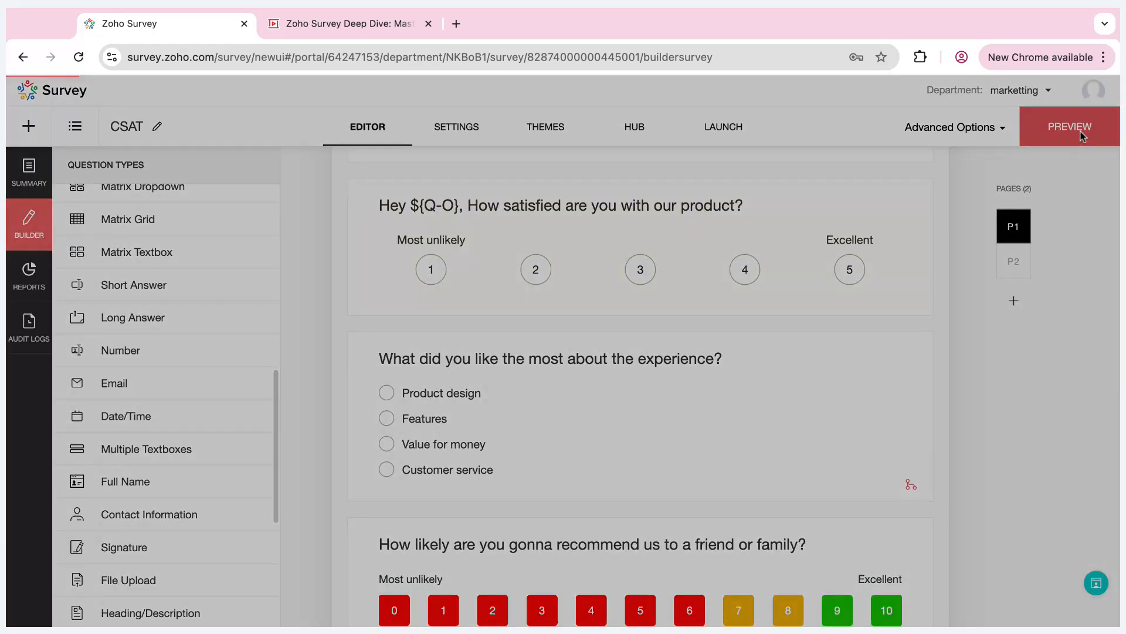
scroll(440, 411, "down", 5)
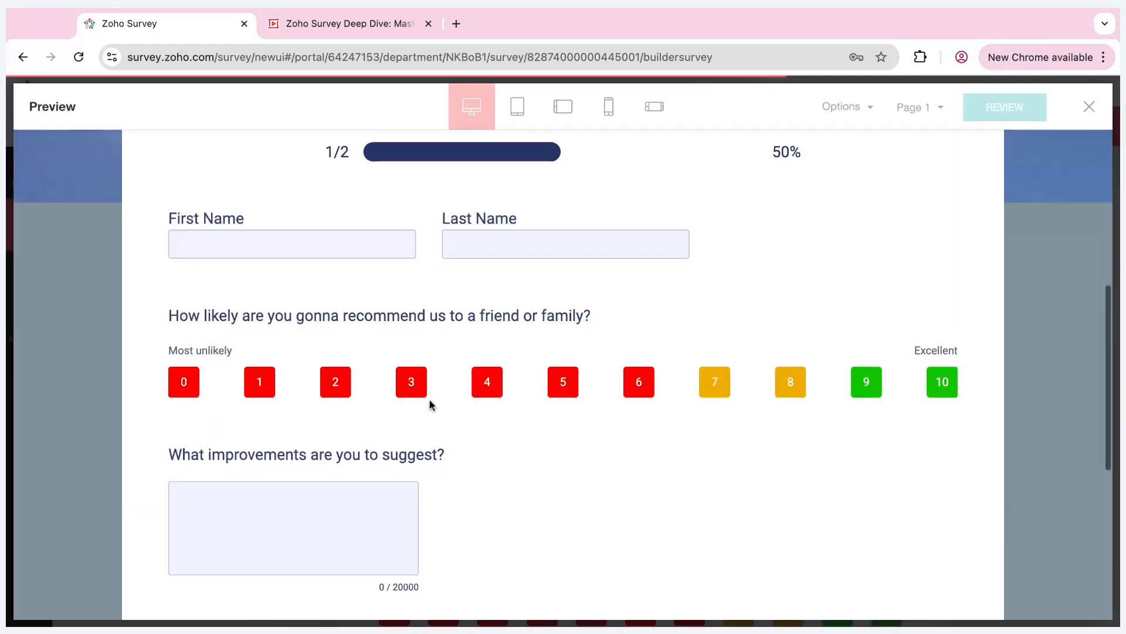
left_click(260, 245)
type("Suganthan")
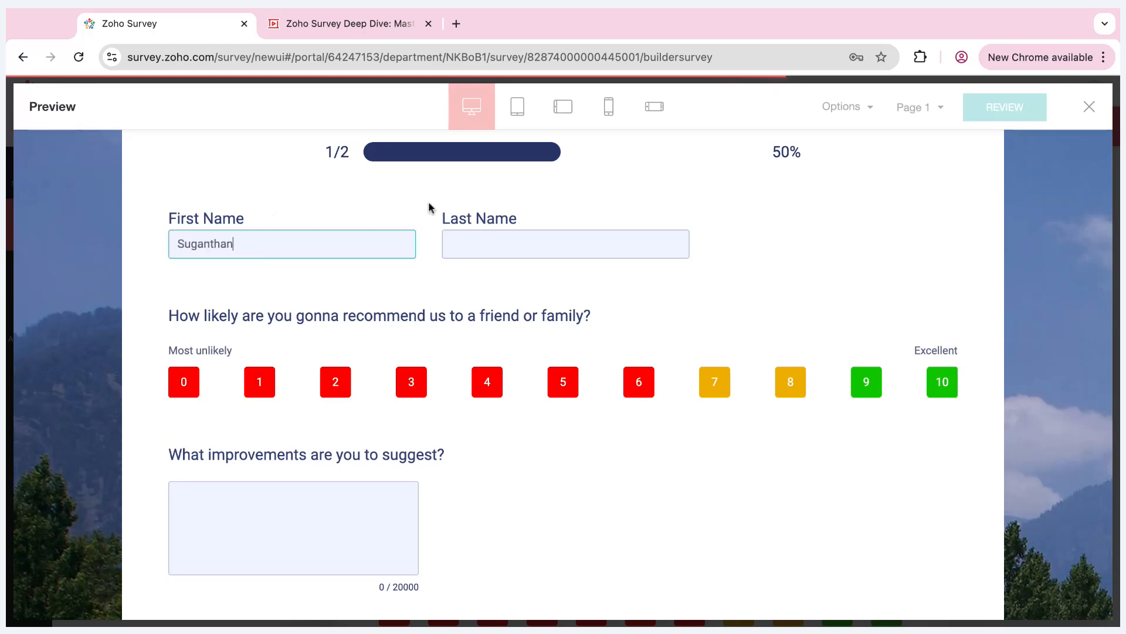
left_click(453, 240)
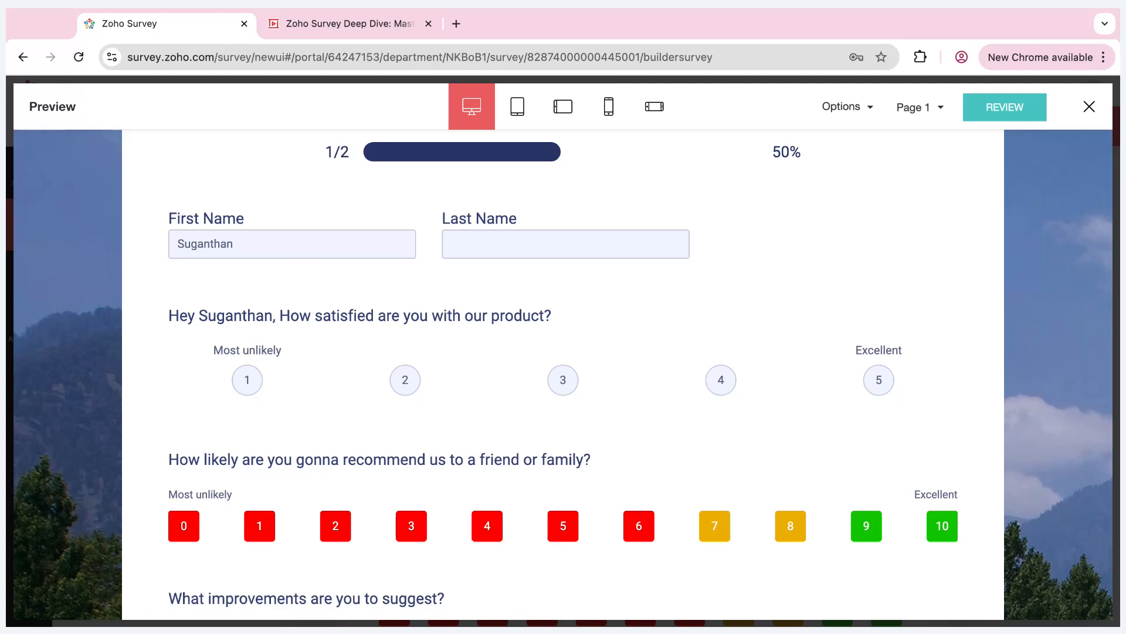
left_click(1090, 107)
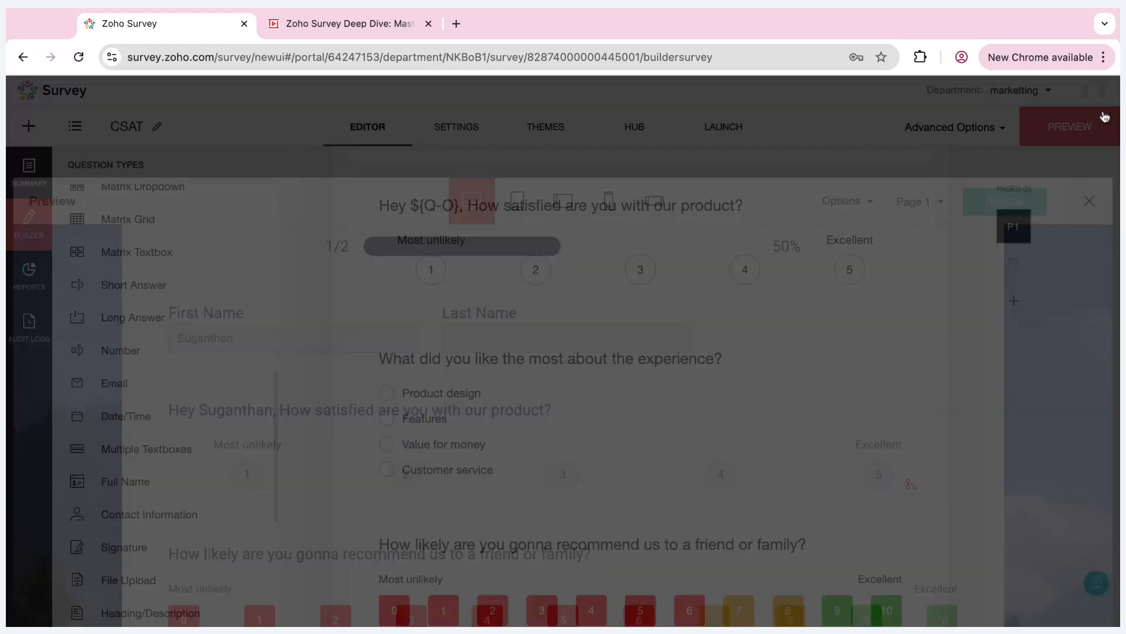
- Review the questions on pages 1 and 2, especially the one asking whether respondents would answer few more questions
scroll(641, 497, "down", 4)
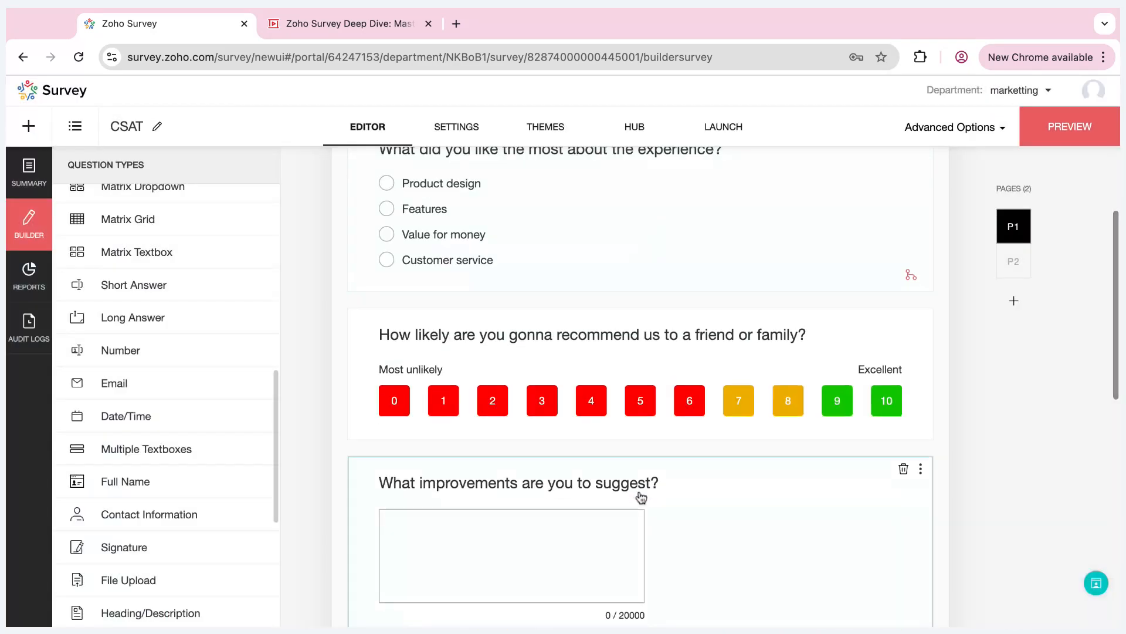
scroll(641, 496, "down", 5)
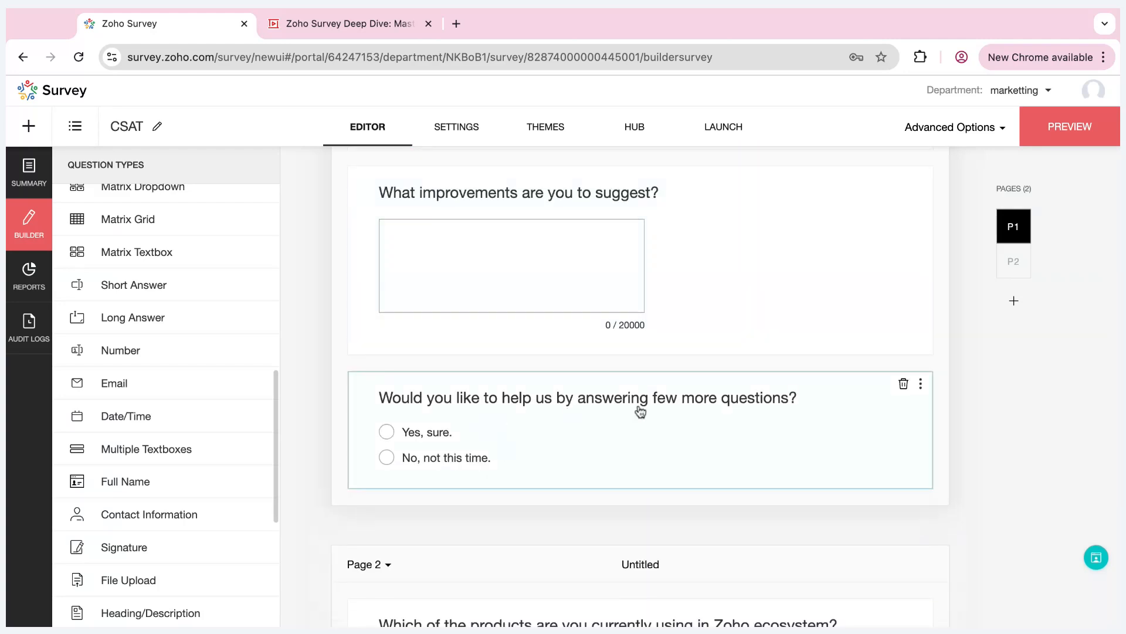
scroll(749, 421, "up", 5)
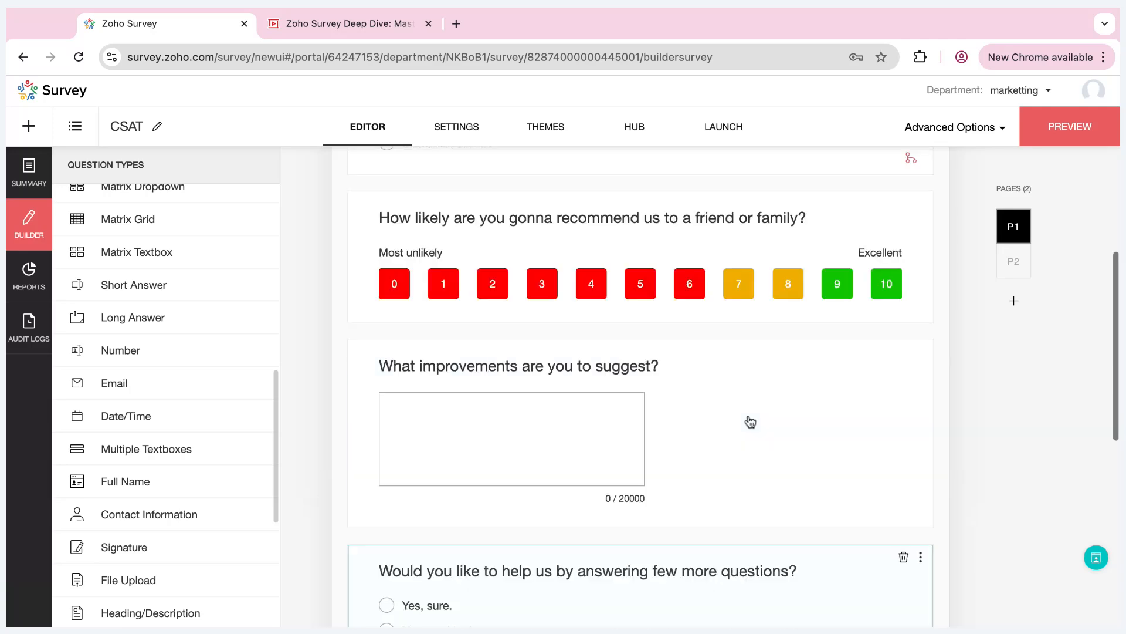
scroll(750, 420, "down", 3)
scroll(637, 458, "down", 1)
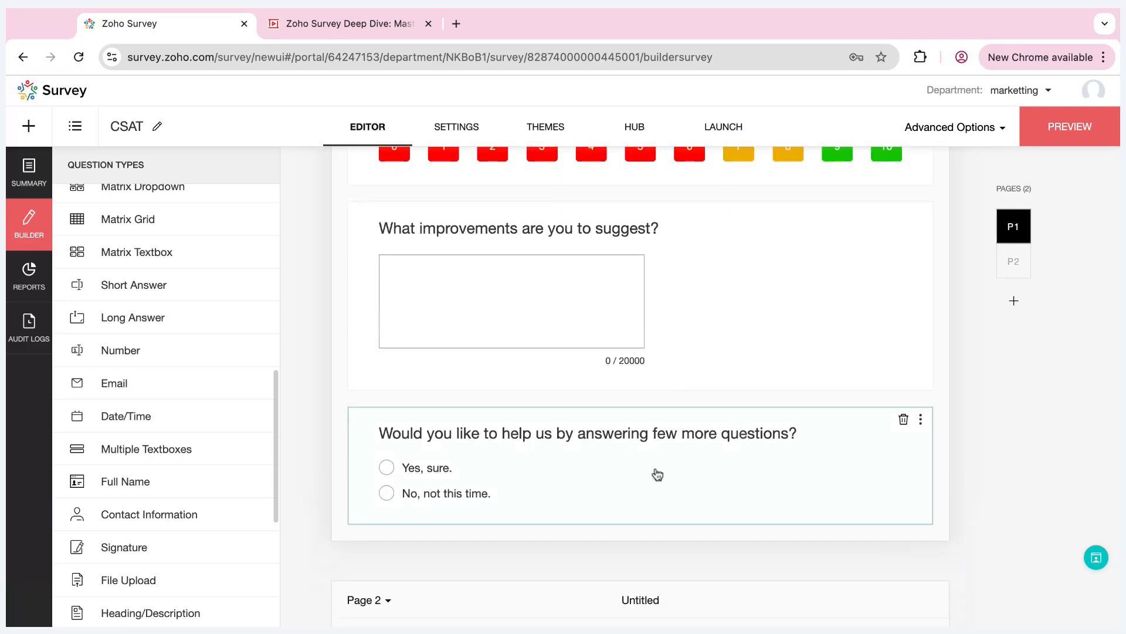
scroll(710, 468, "up", 2)
scroll(428, 528, "down", 1)
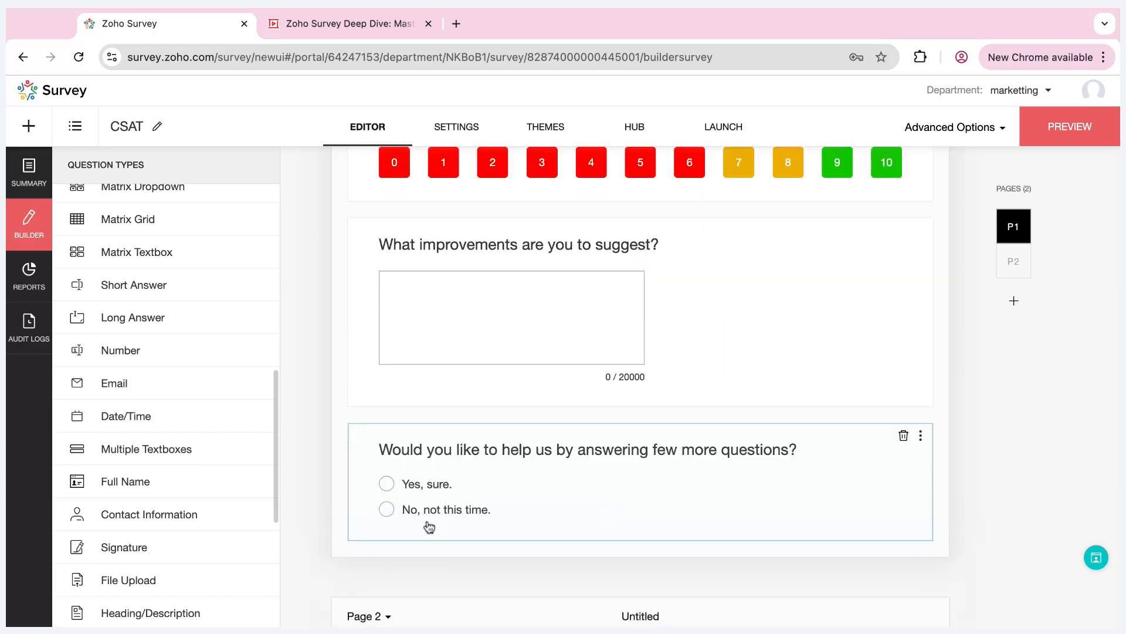
scroll(629, 470, "up", 5)
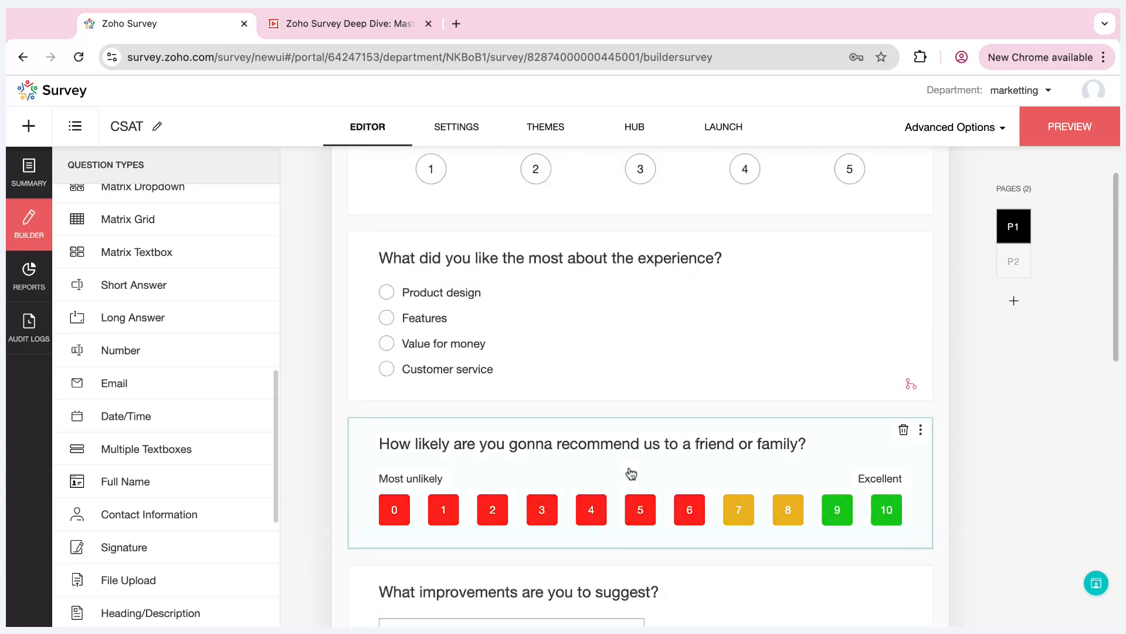
scroll(632, 473, "down", 2)
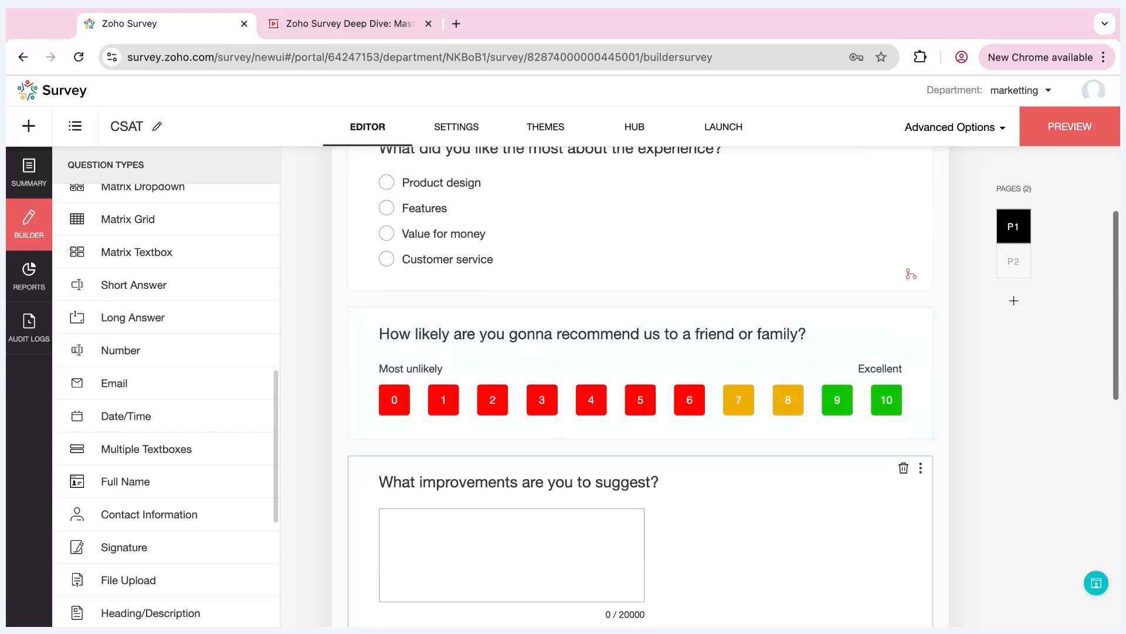
scroll(631, 473, "up", 3)
scroll(640, 387, "down", 13)
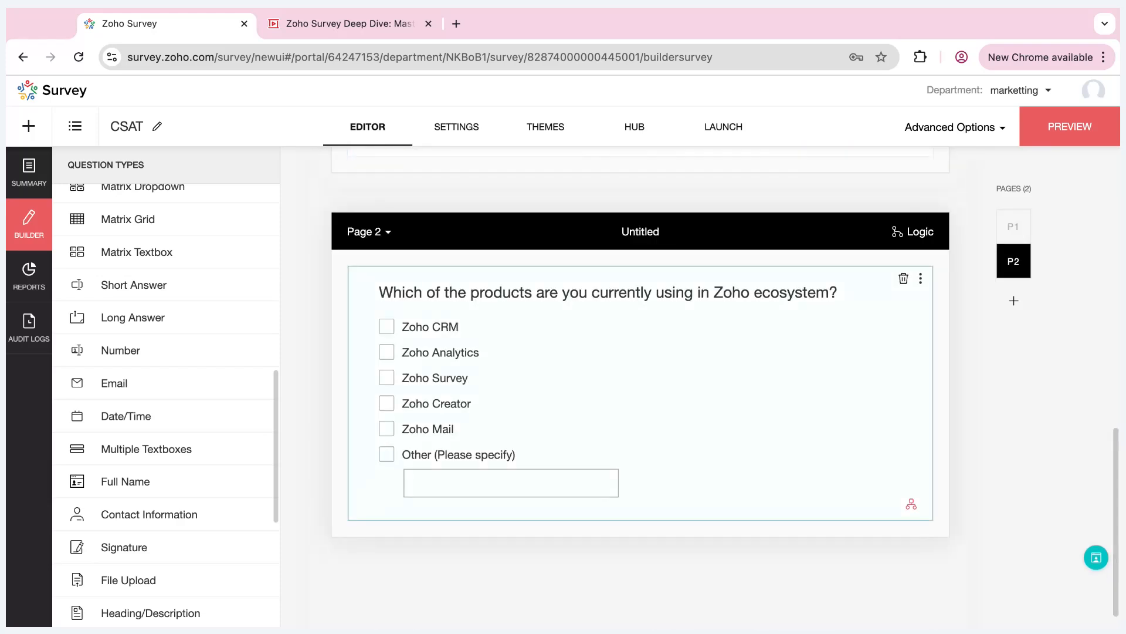
scroll(640, 411, "up", 1)
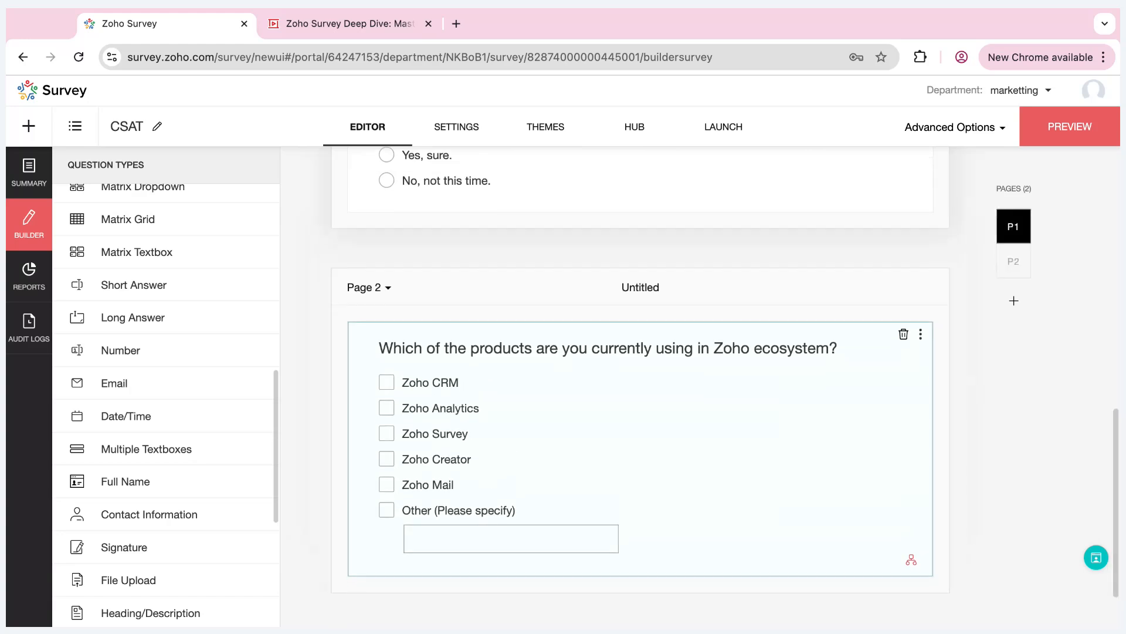
scroll(640, 387, "up", 1)
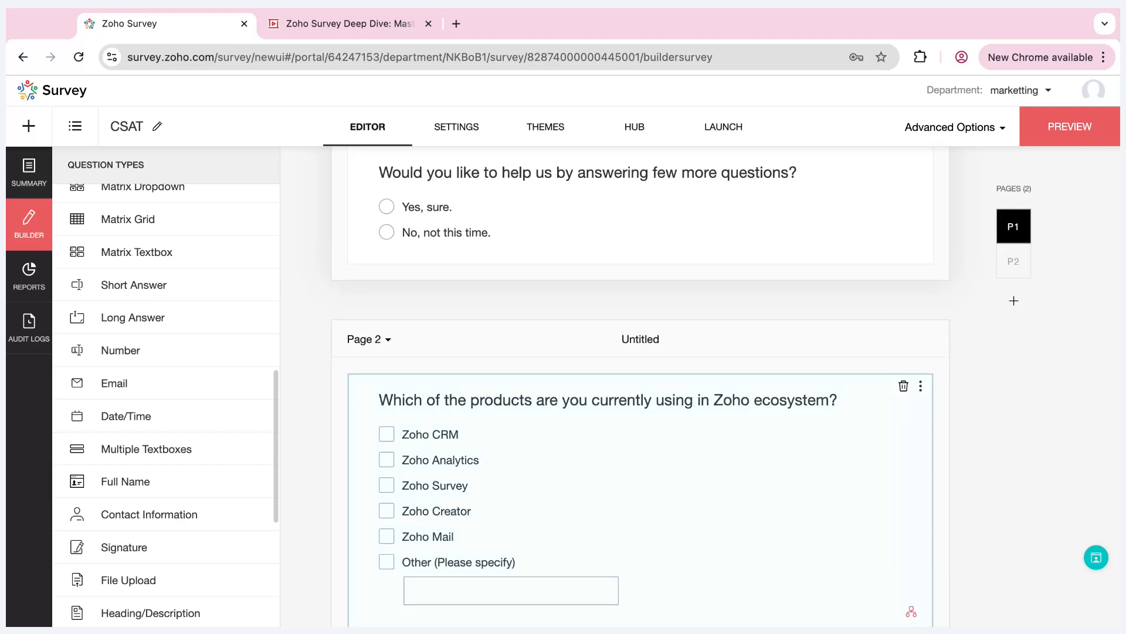
scroll(583, 467, "up", 5)
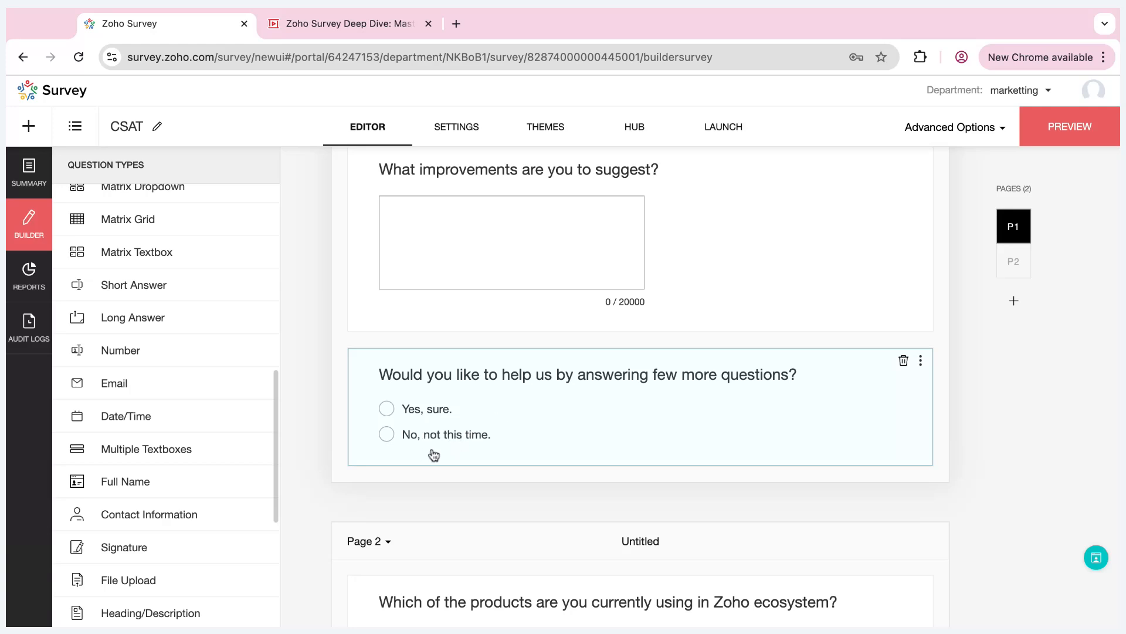
scroll(708, 432, "up", 4)
scroll(708, 432, "up", 10)
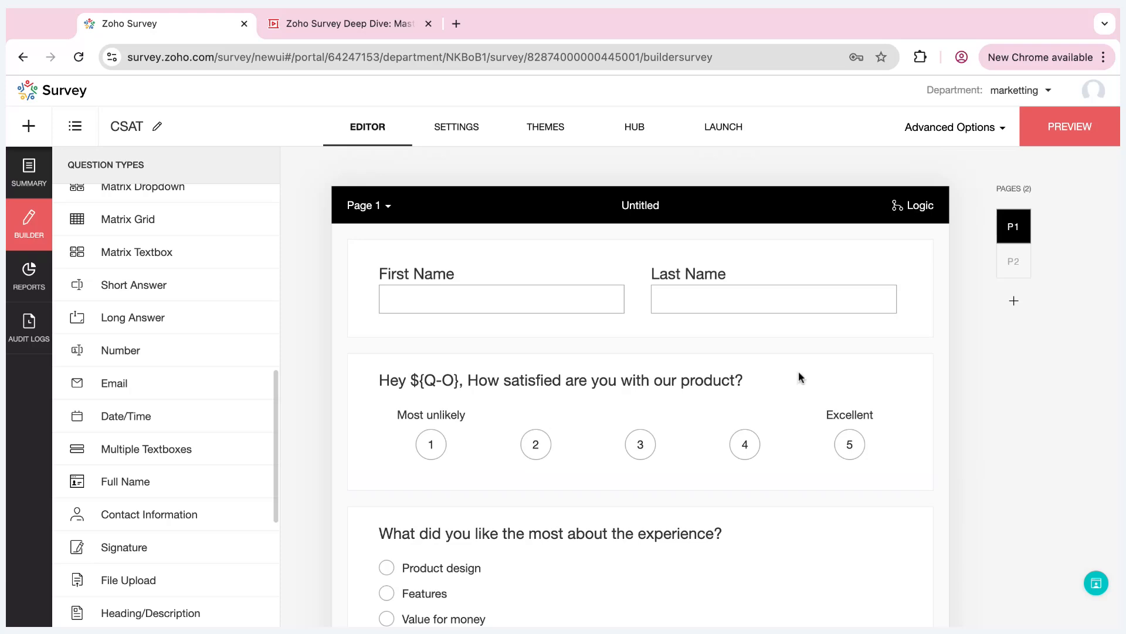
scroll(760, 448, "down", 10)
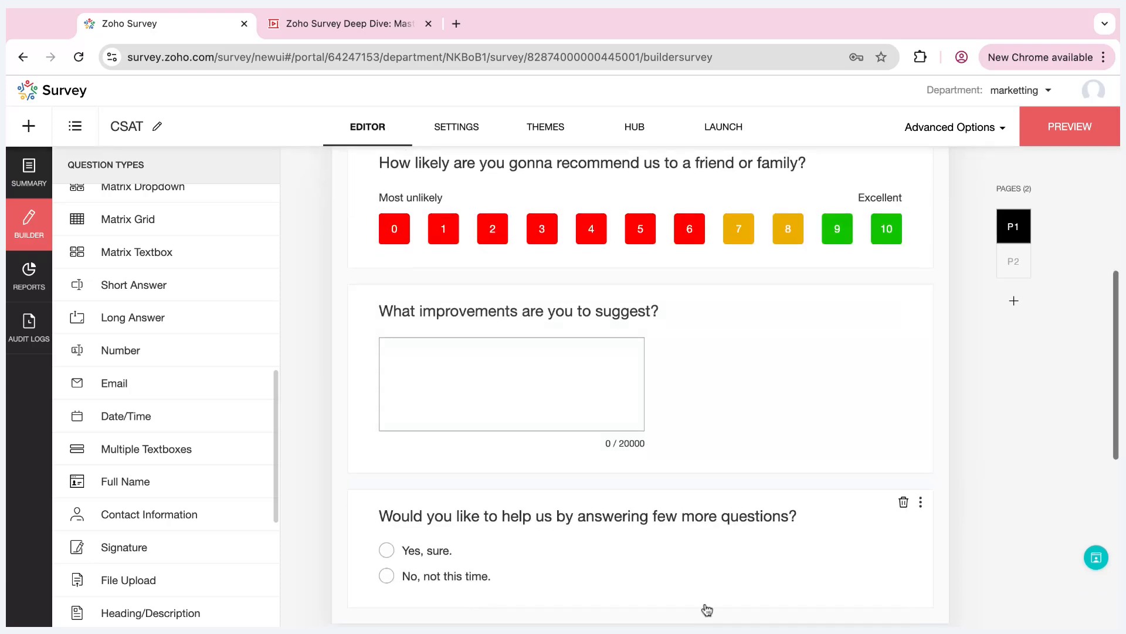
- Add a page 1 skip condition for "Would you like to help us by answering few more questions?" equal to "No, not this time."
scroll(704, 609, "up", 10)
left_click(914, 206)
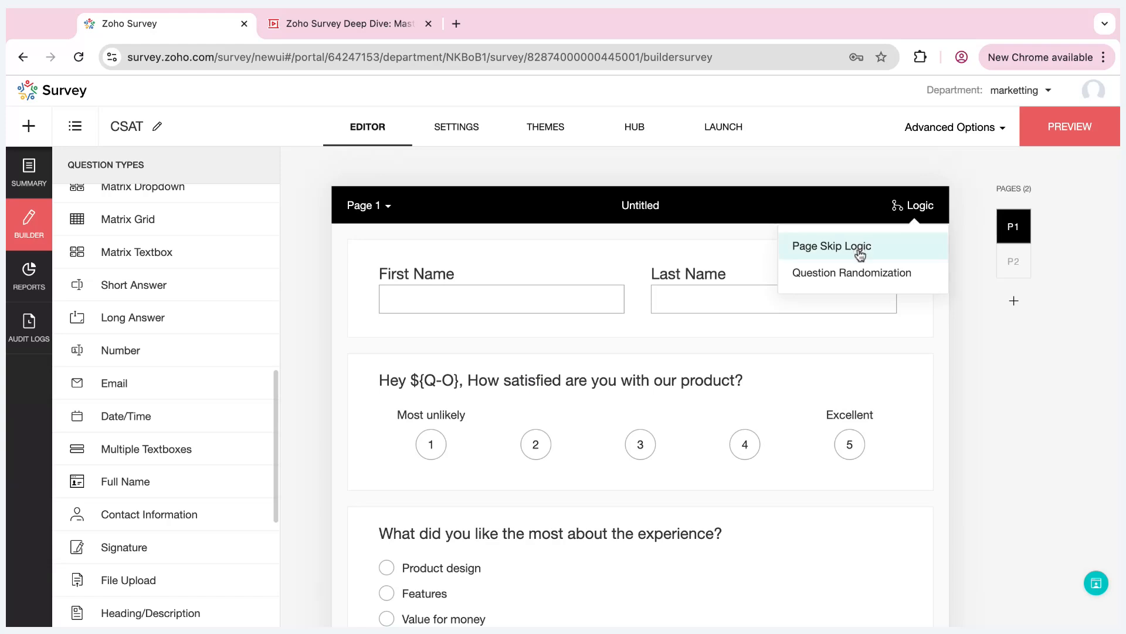
left_click(859, 250)
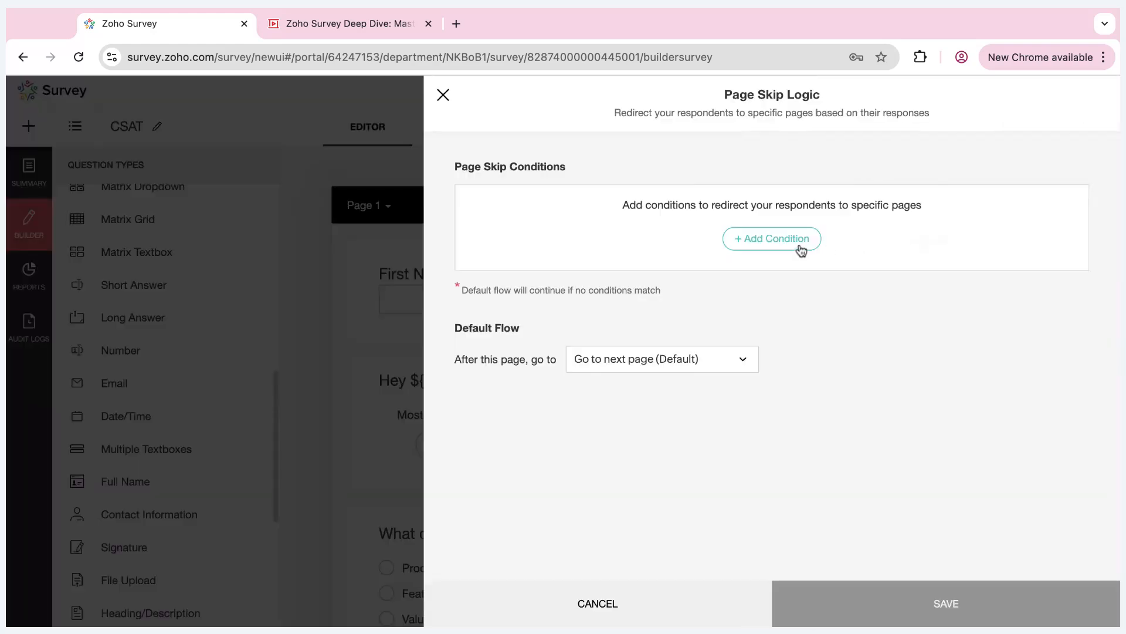
left_click(800, 251)
left_click(618, 242)
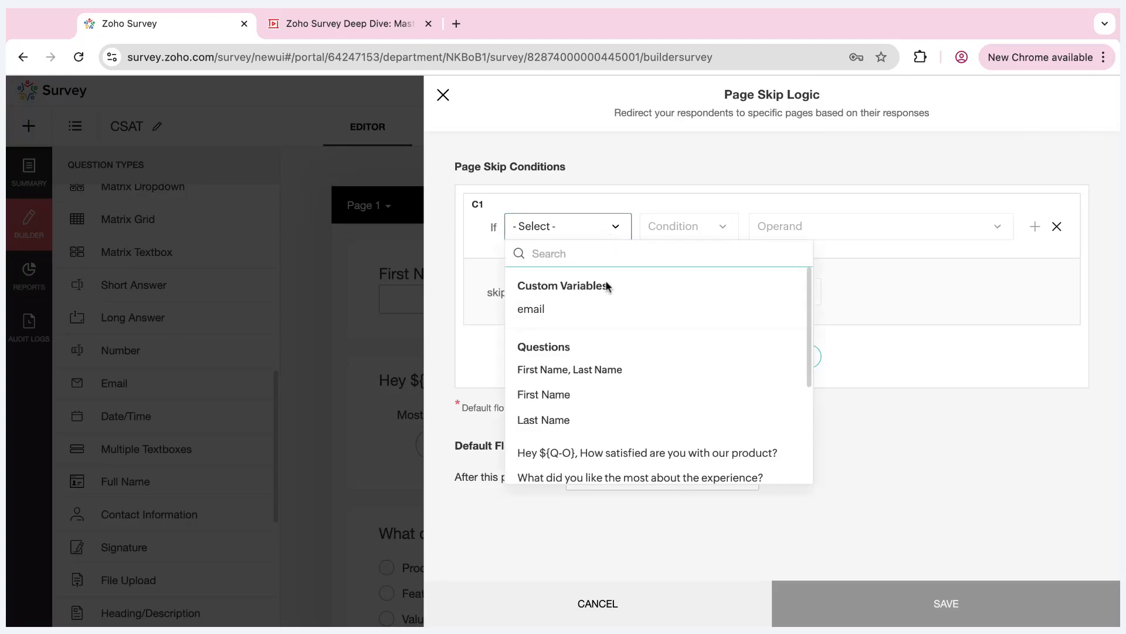
scroll(630, 380, "down", 3)
scroll(630, 382, "down", 1)
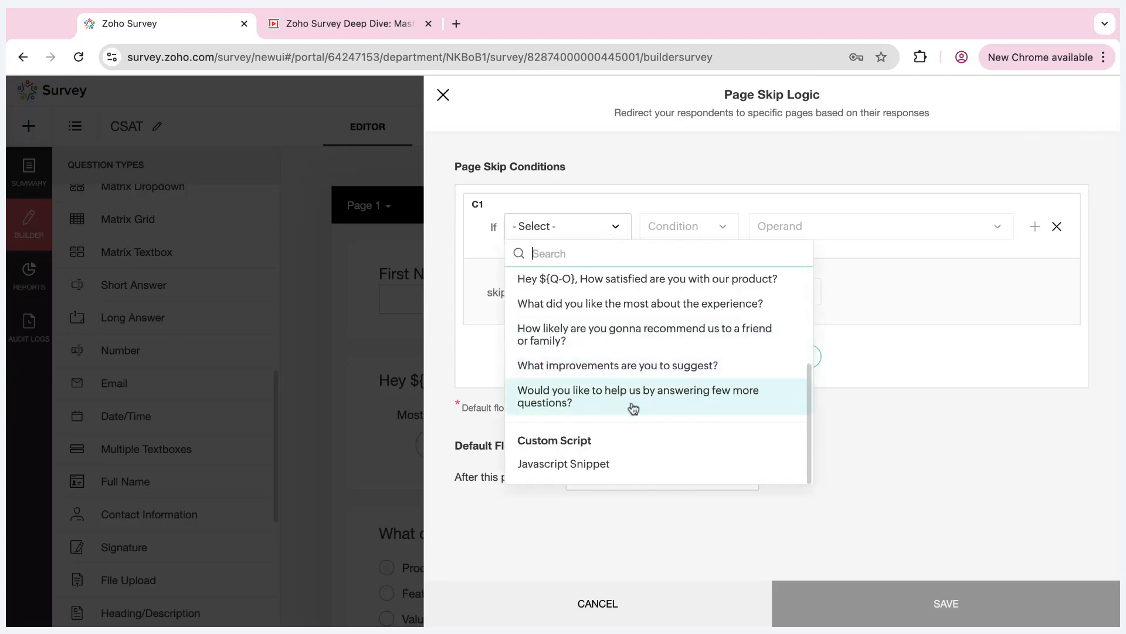
left_click(633, 406)
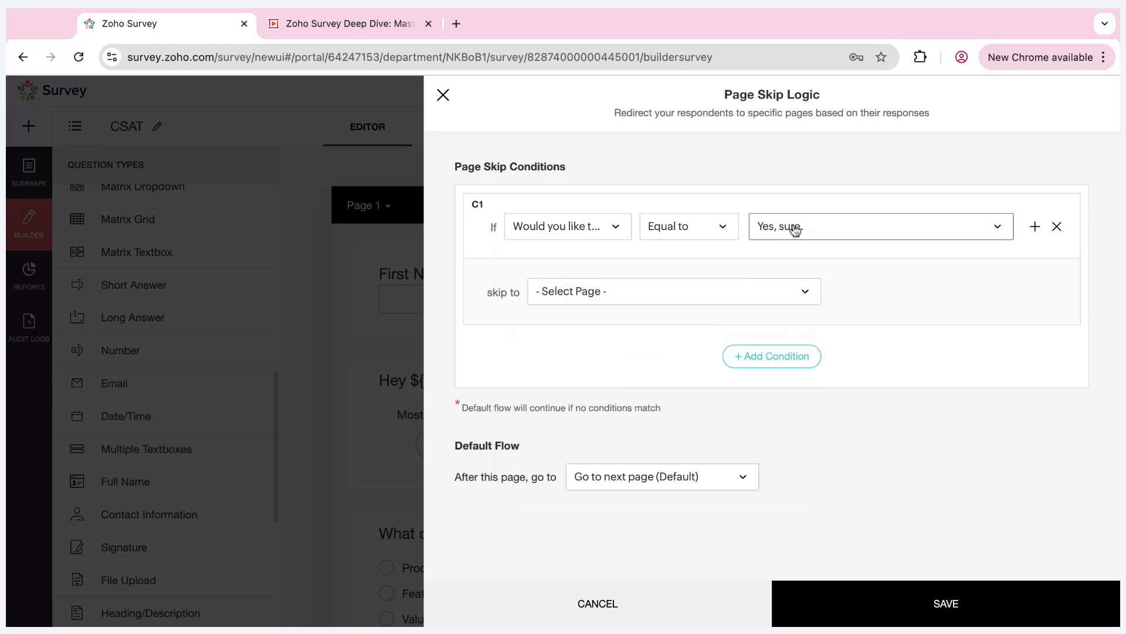
left_click(808, 229)
left_click(801, 287)
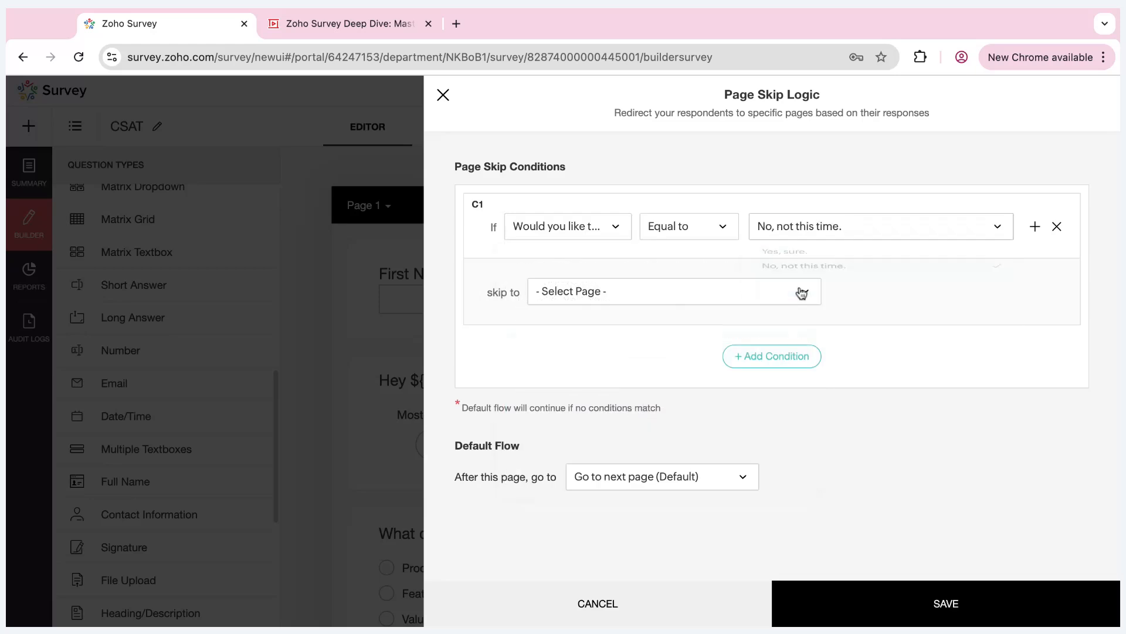
- Make the skip condition lead to the Survey End Page, save it, and close the page skip logic
left_click(783, 302)
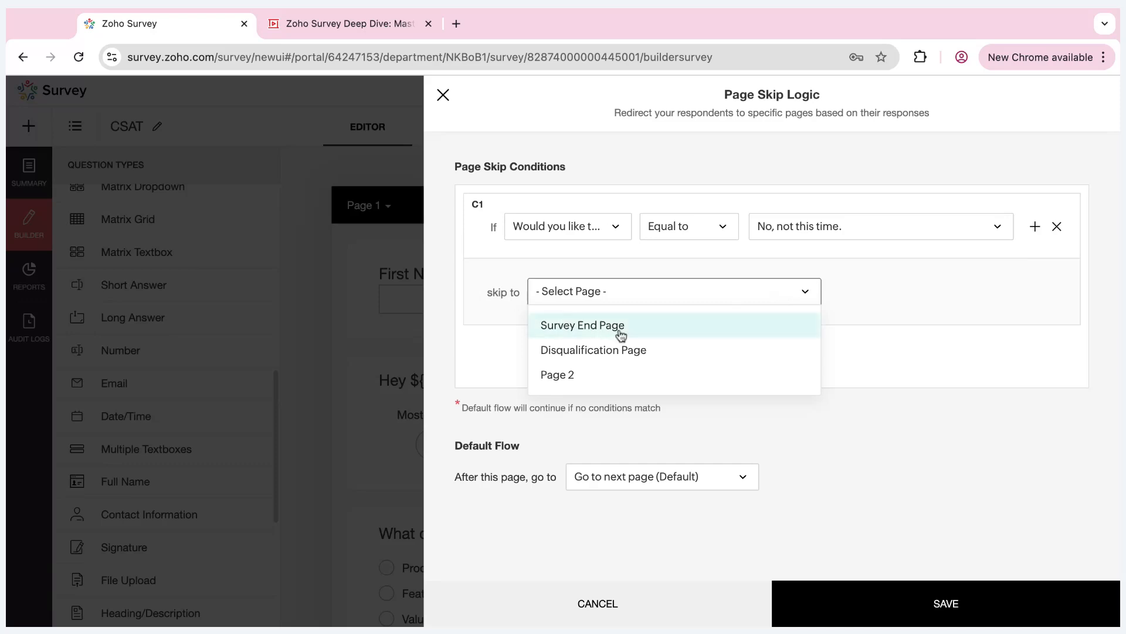
left_click(656, 329)
left_click(878, 603)
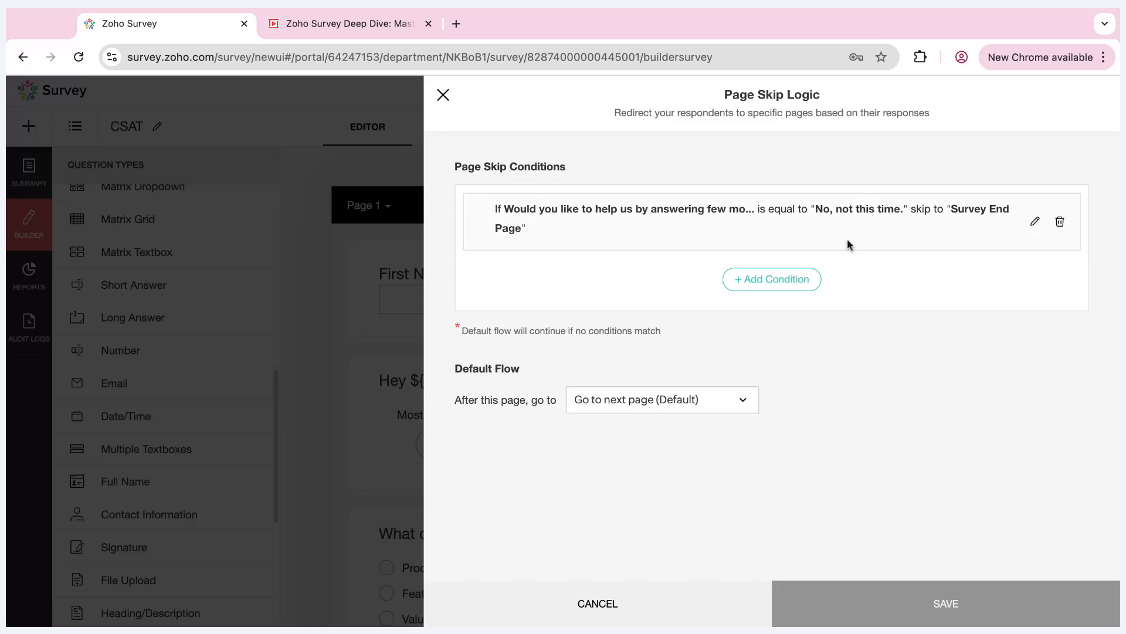
left_click(445, 100)
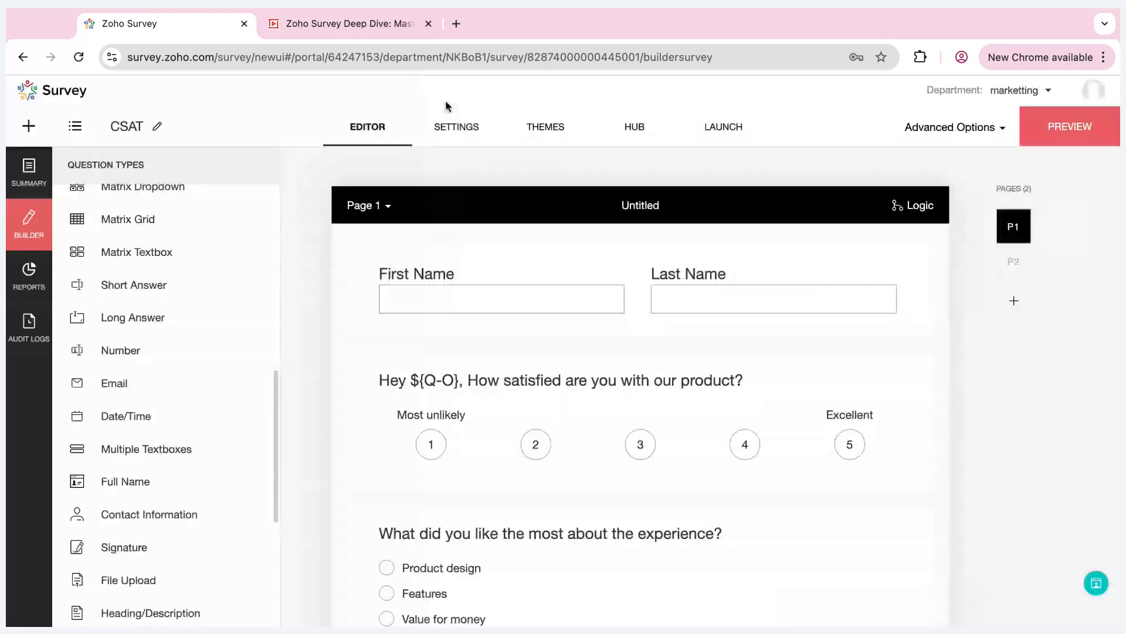
- Set page 2's default flow to the Survey End Page in its page skip logic and save the change
scroll(626, 445, "down", 10)
scroll(626, 444, "down", 6)
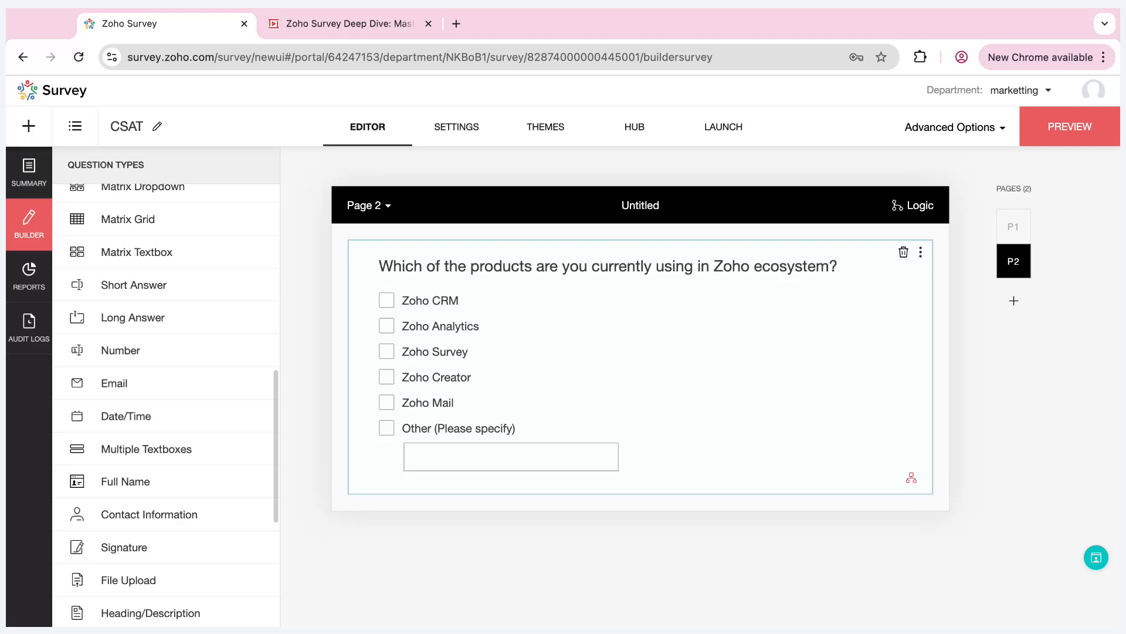
scroll(335, 261, "up", 2)
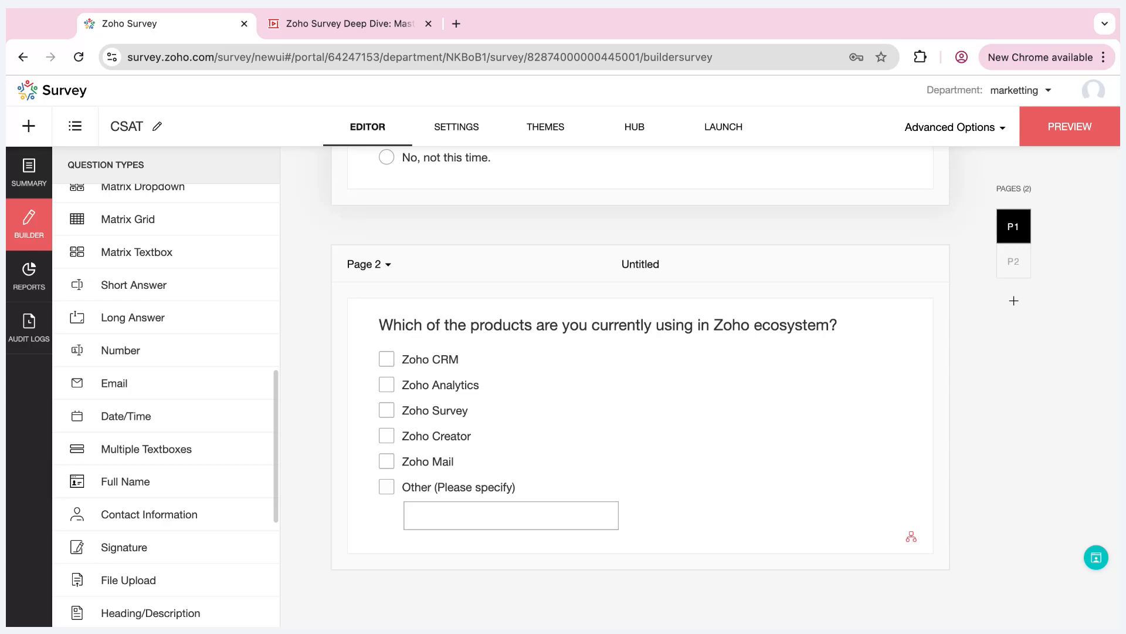
left_click(914, 273)
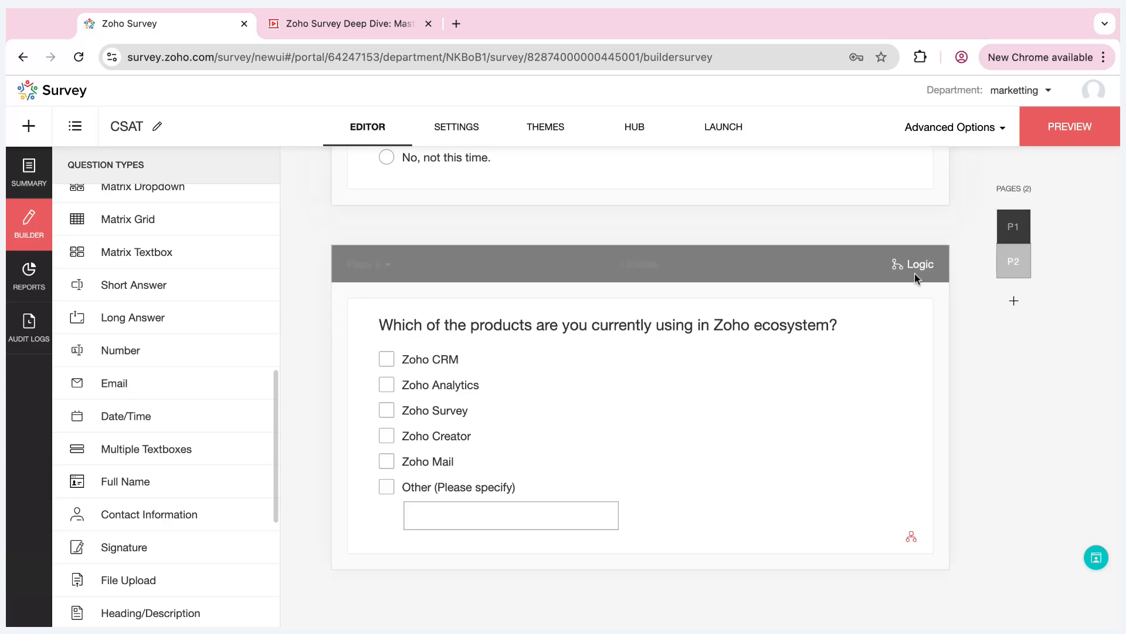
left_click(935, 267)
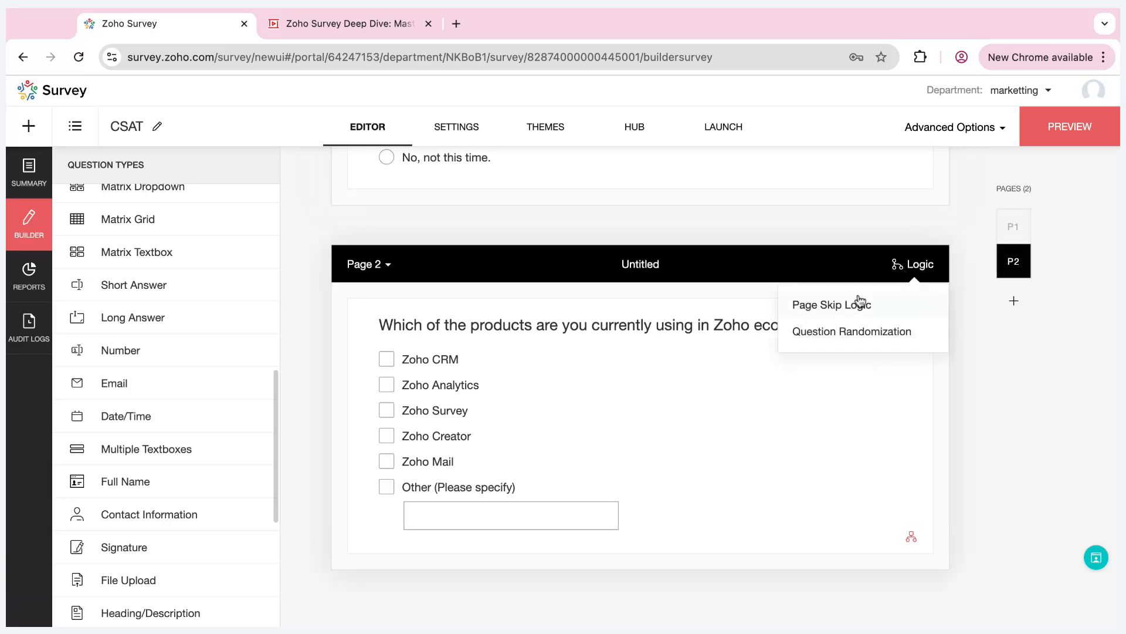
left_click(845, 315)
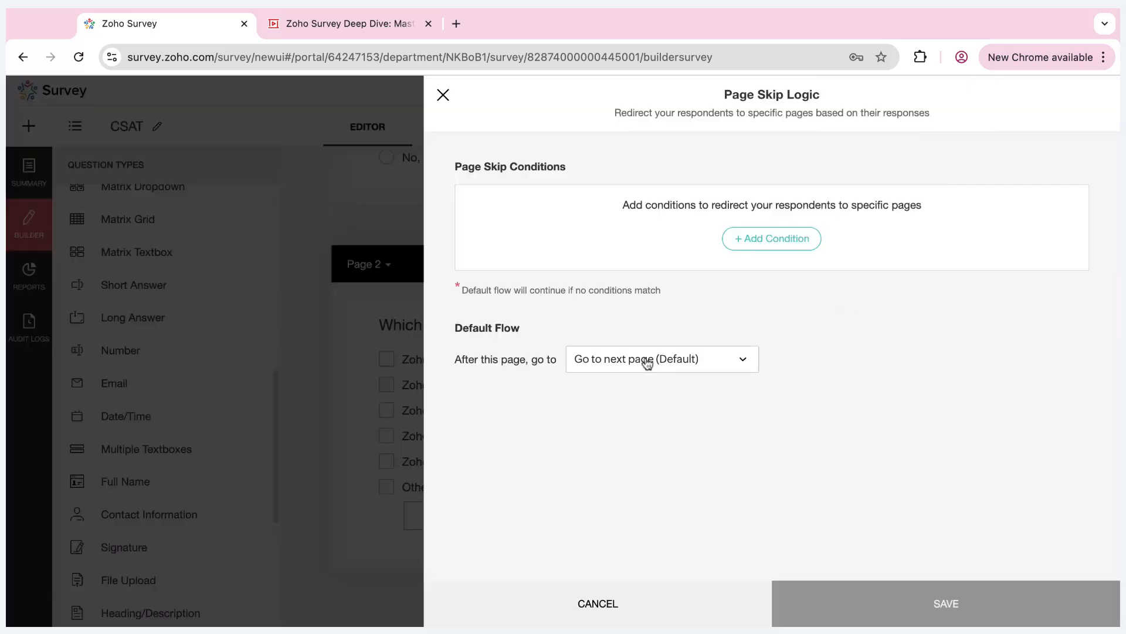
left_click(625, 366)
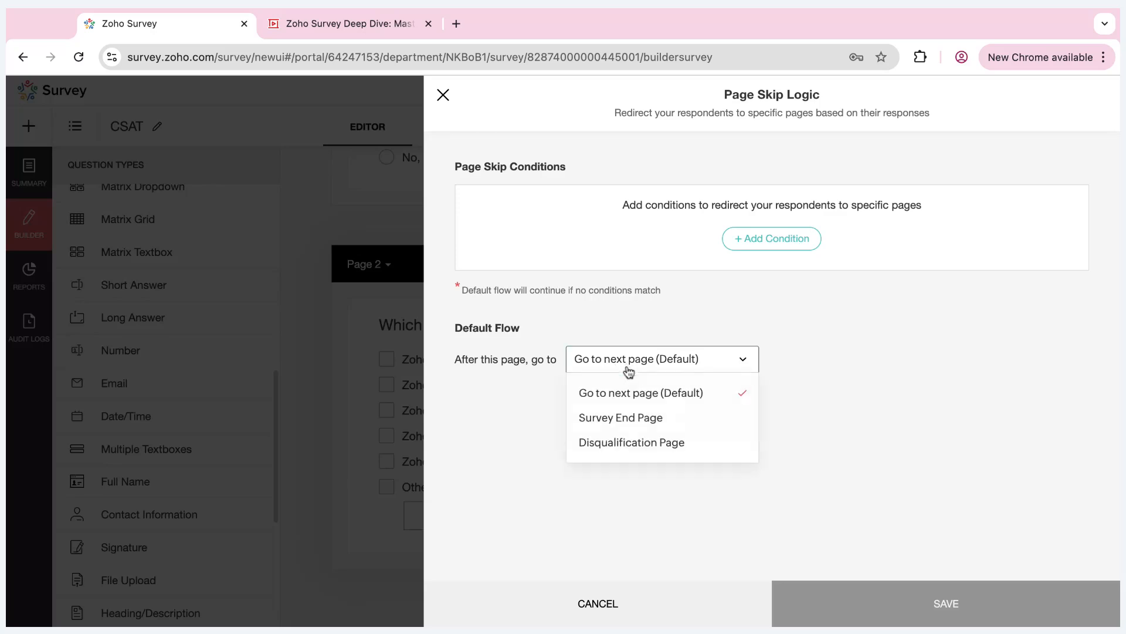
left_click(624, 418)
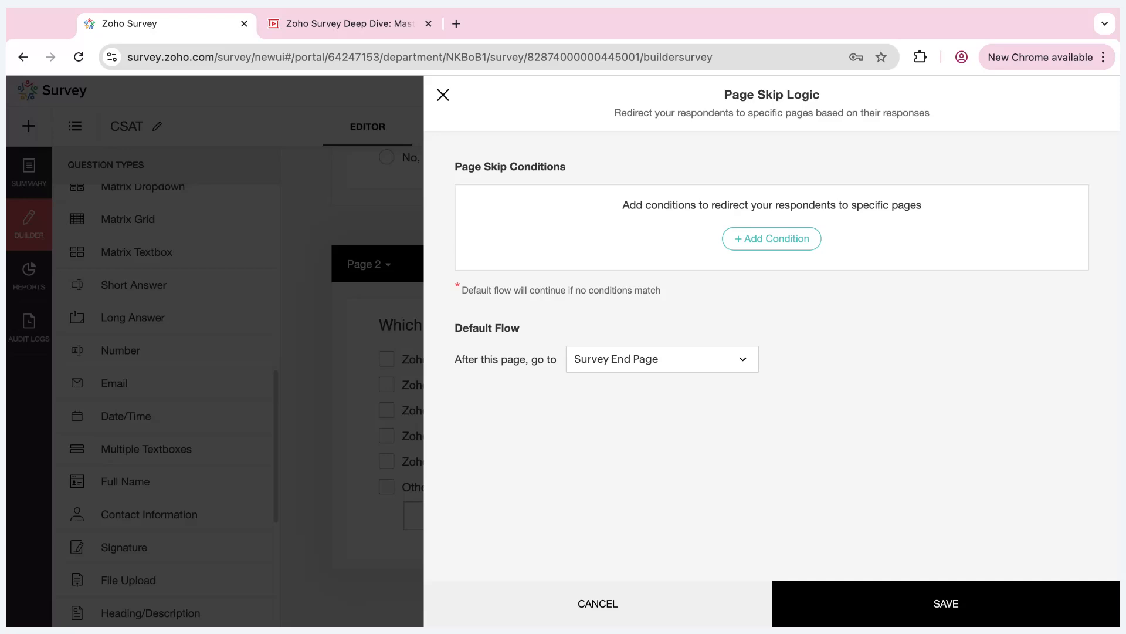
left_click(448, 101)
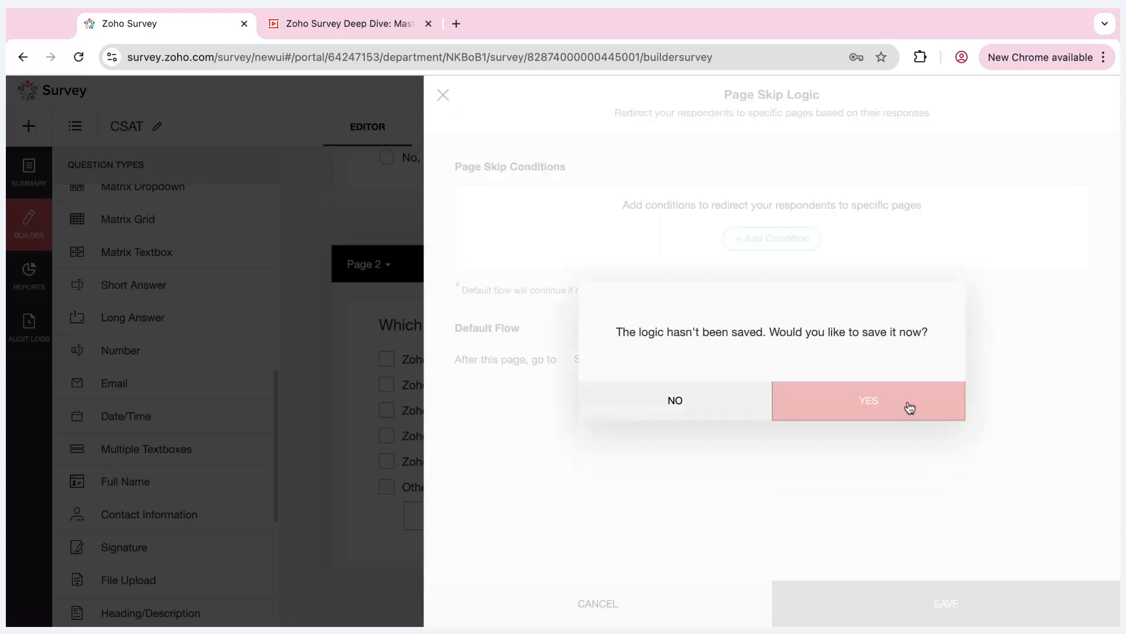
left_click(909, 408)
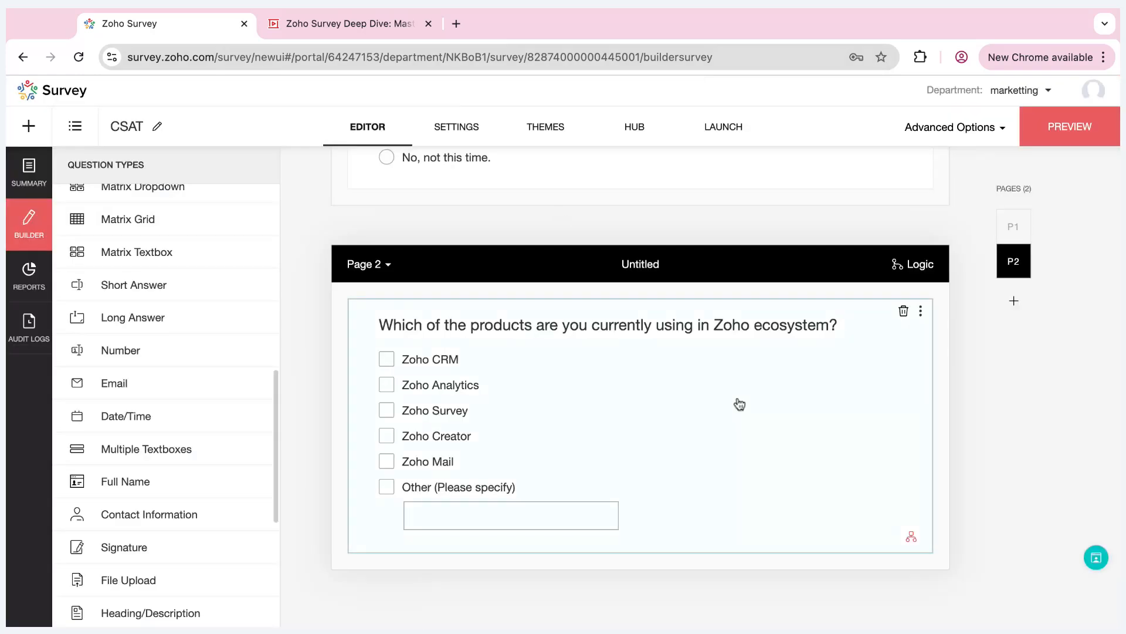
- Review the page 2 question about Zoho products in use, including its editor settings, and the questions on page 1
scroll(740, 404, "down", 1)
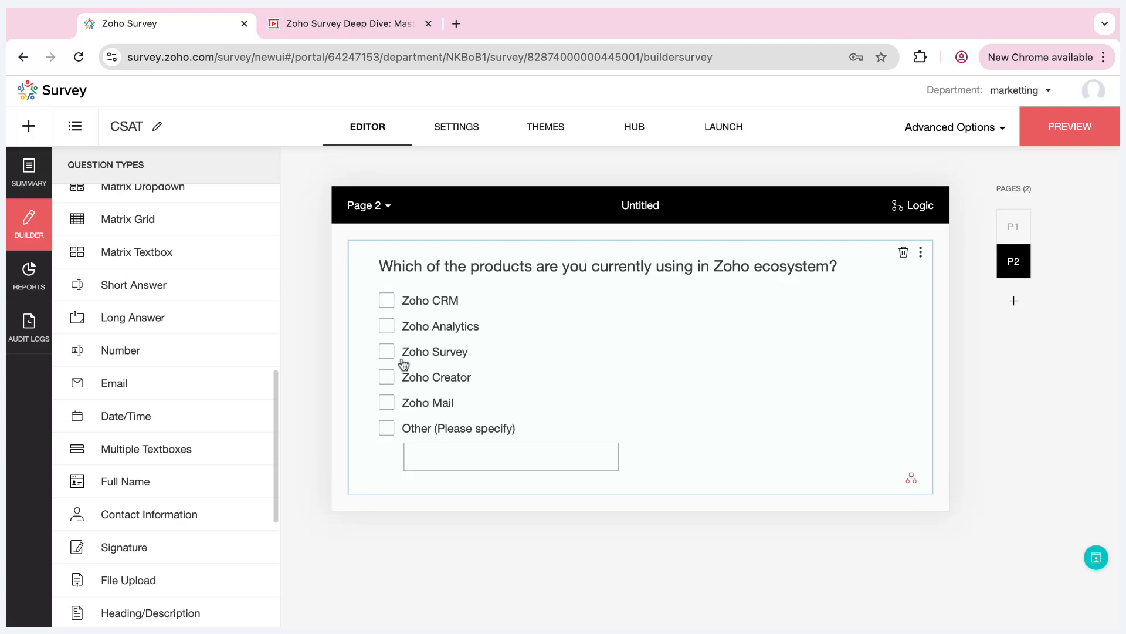
left_click(487, 344)
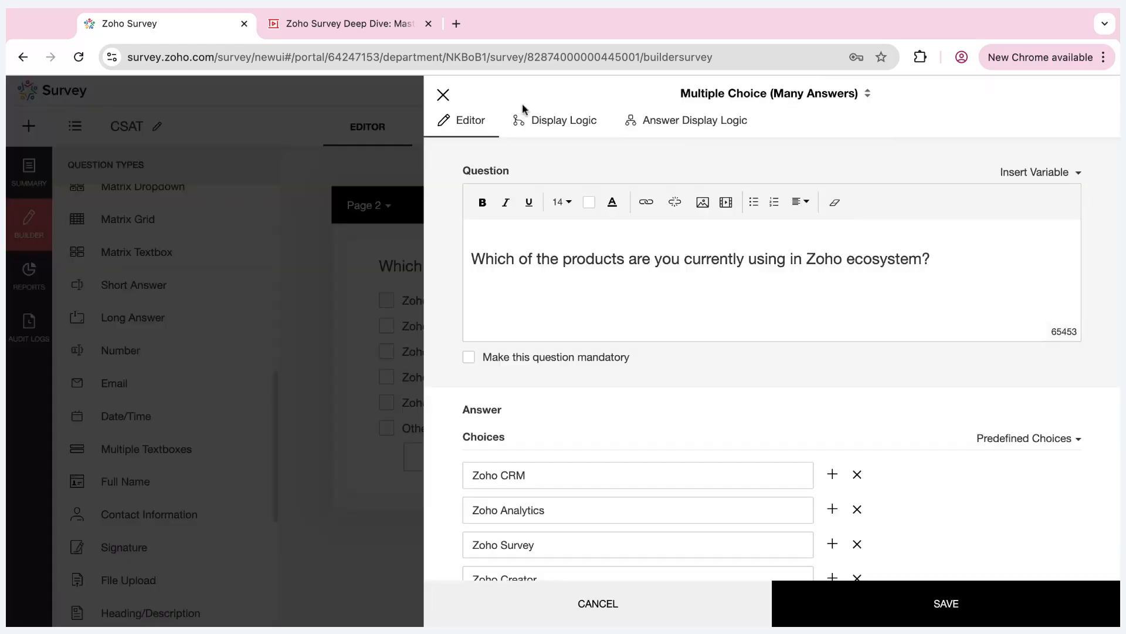
left_click(443, 95)
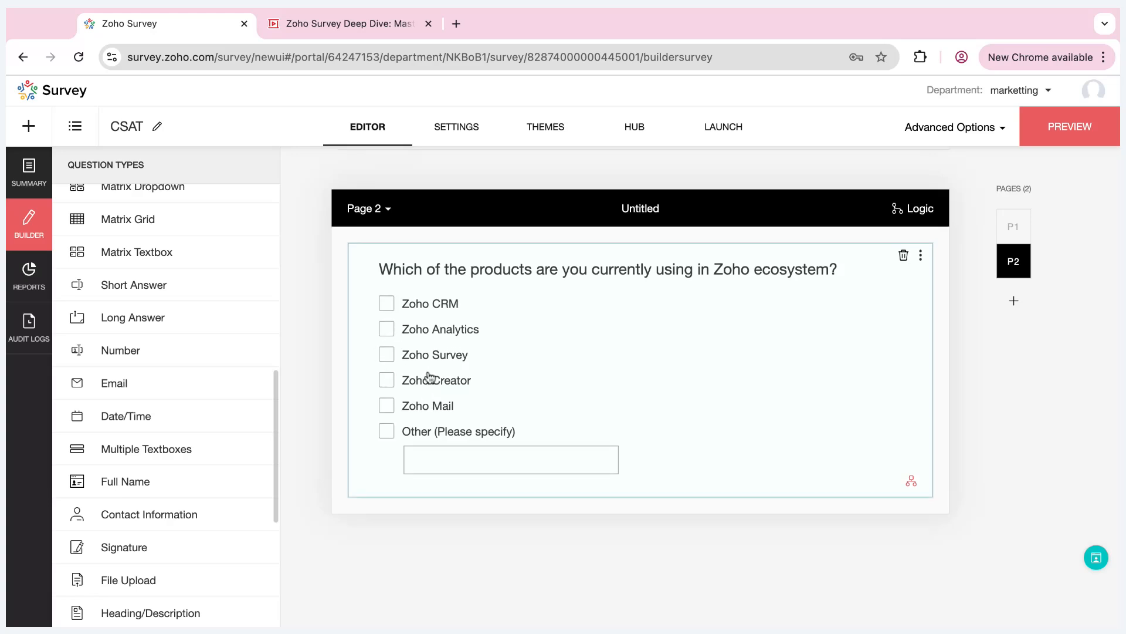
scroll(432, 377, "up", 10)
scroll(430, 377, "up", 6)
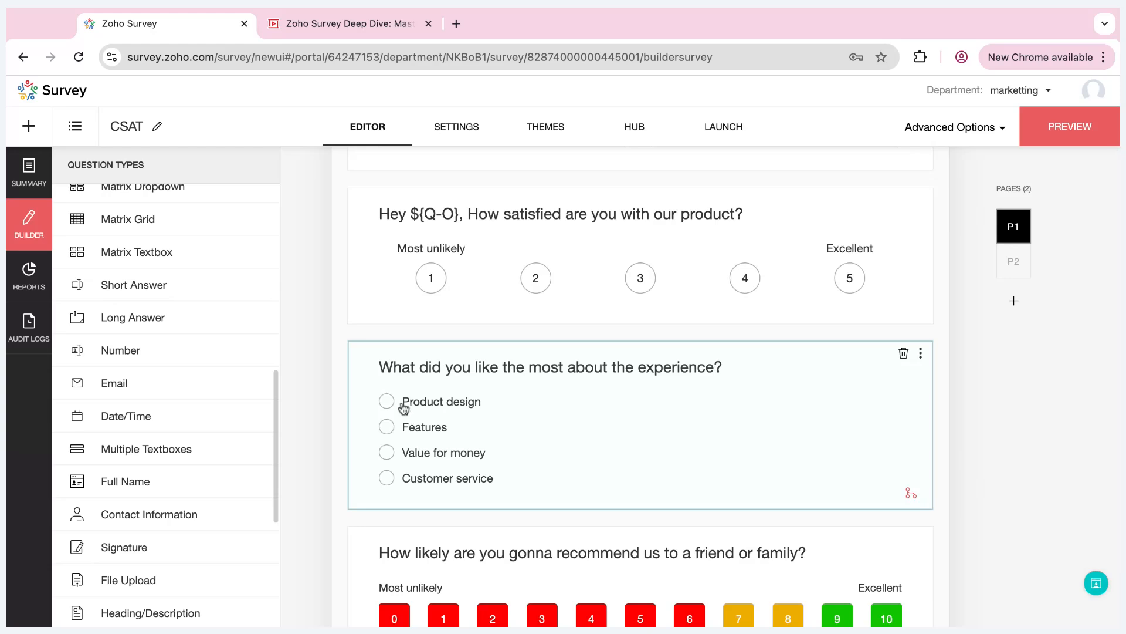
scroll(393, 344, "down", 12)
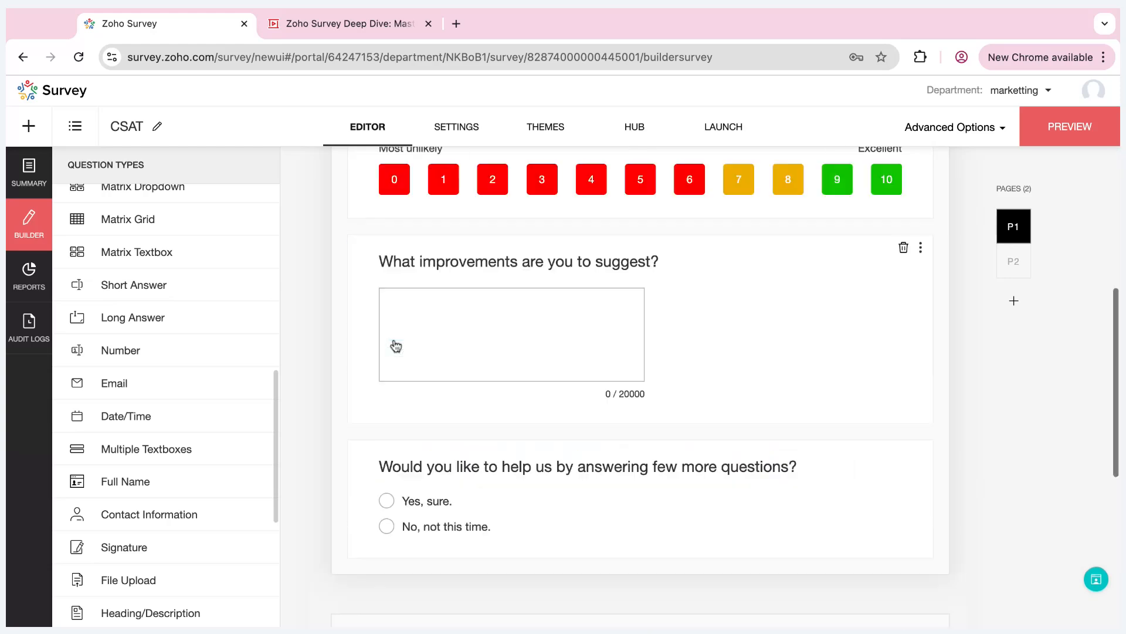
scroll(396, 346, "down", 3)
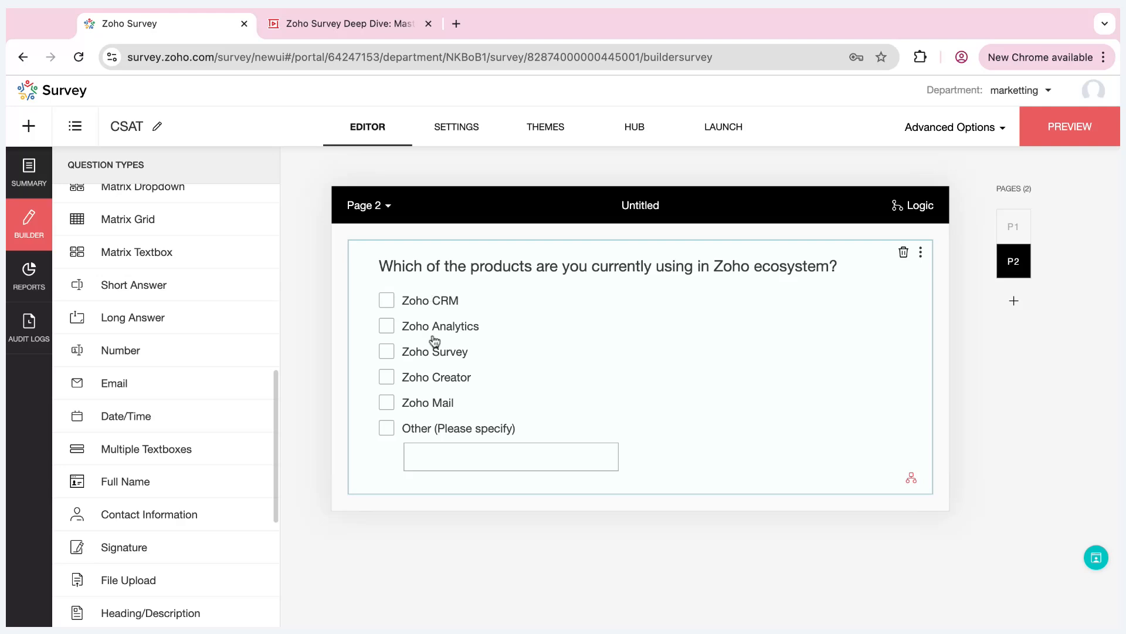
scroll(189, 505, "down", 3)
- Add a Matrix Rating Scale question to page 2 with the text "Please rate the following products"
scroll(191, 505, "up", 4)
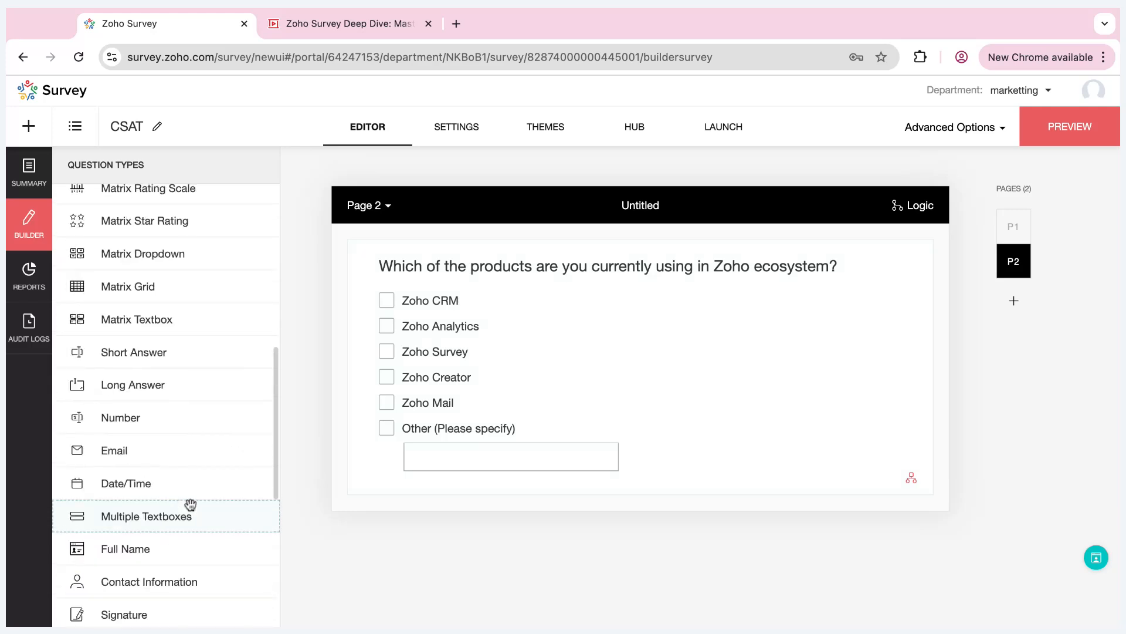
scroll(191, 504, "up", 3)
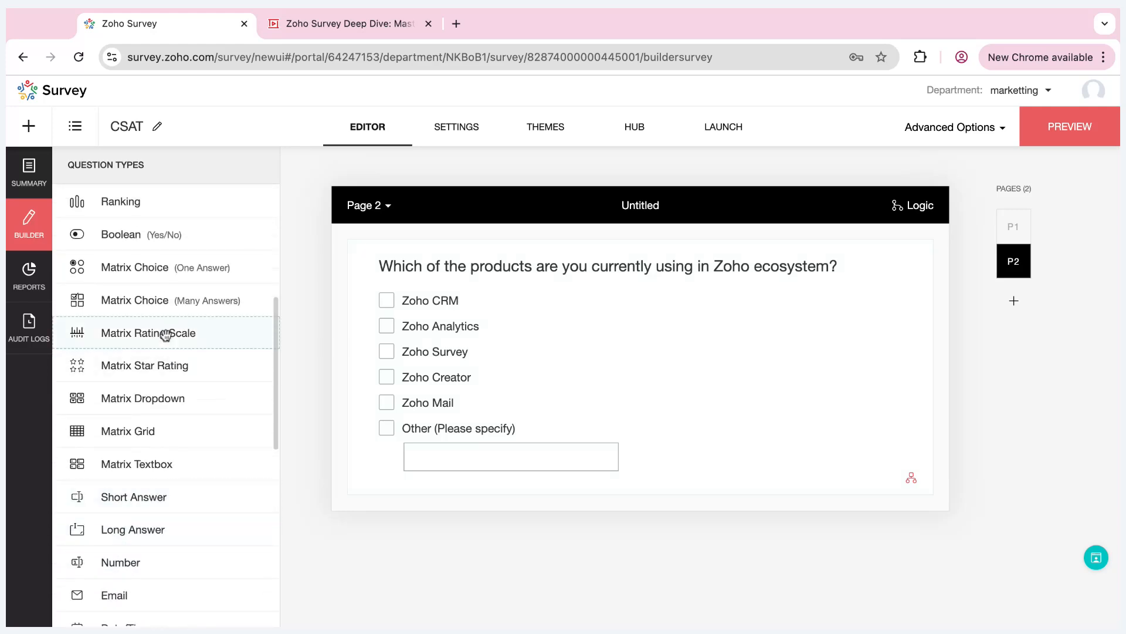
left_click(167, 334)
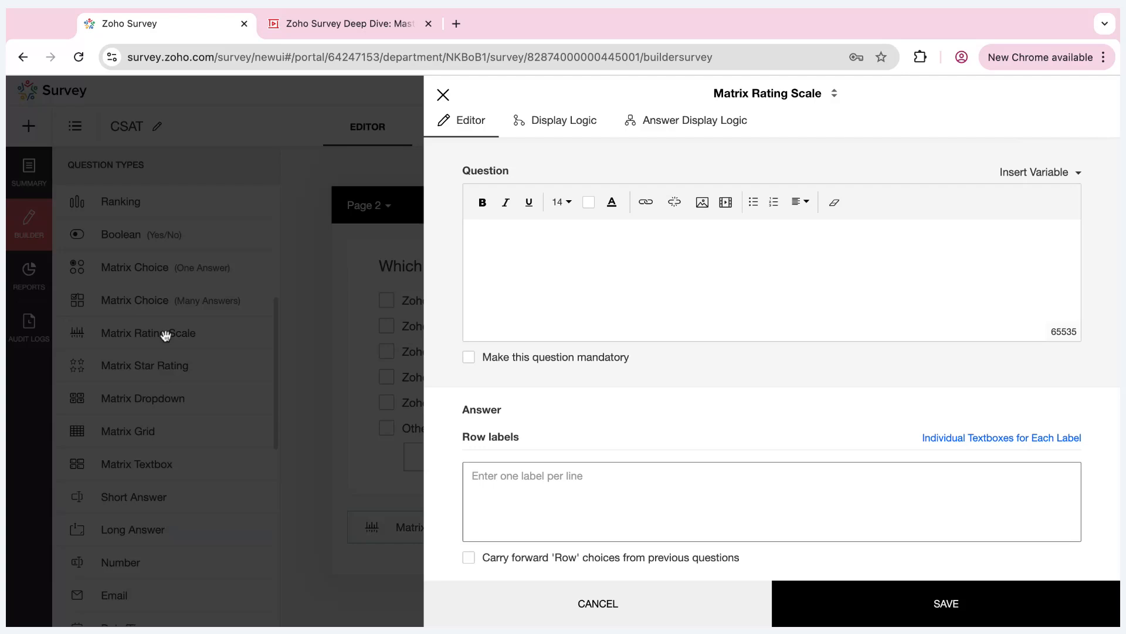
type("Please rate the fol")
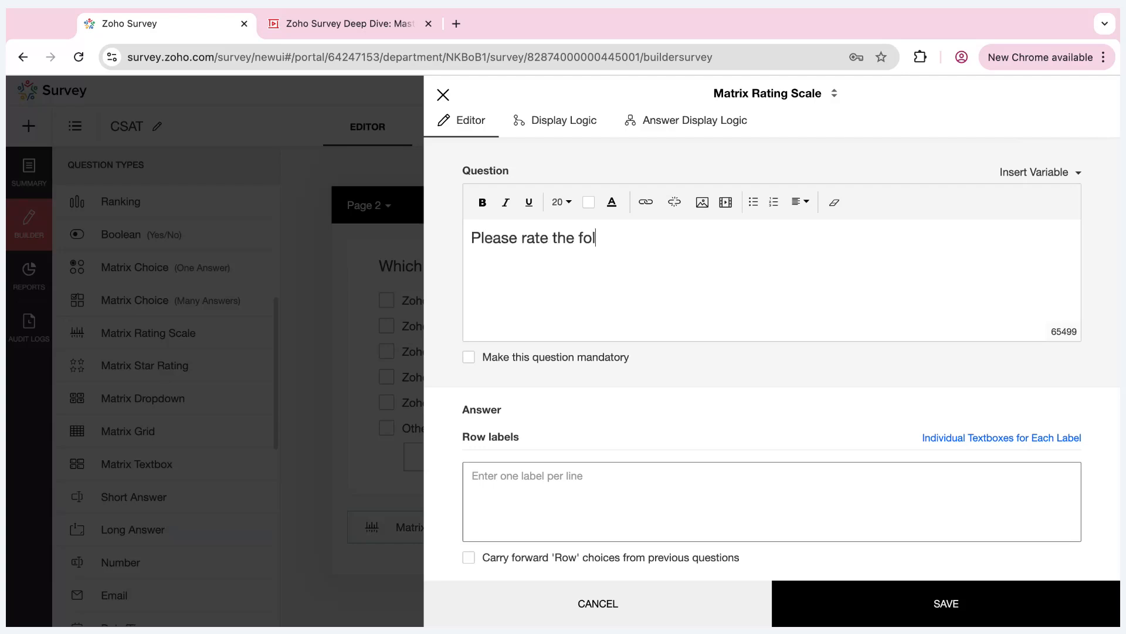
type("lowing prodic")
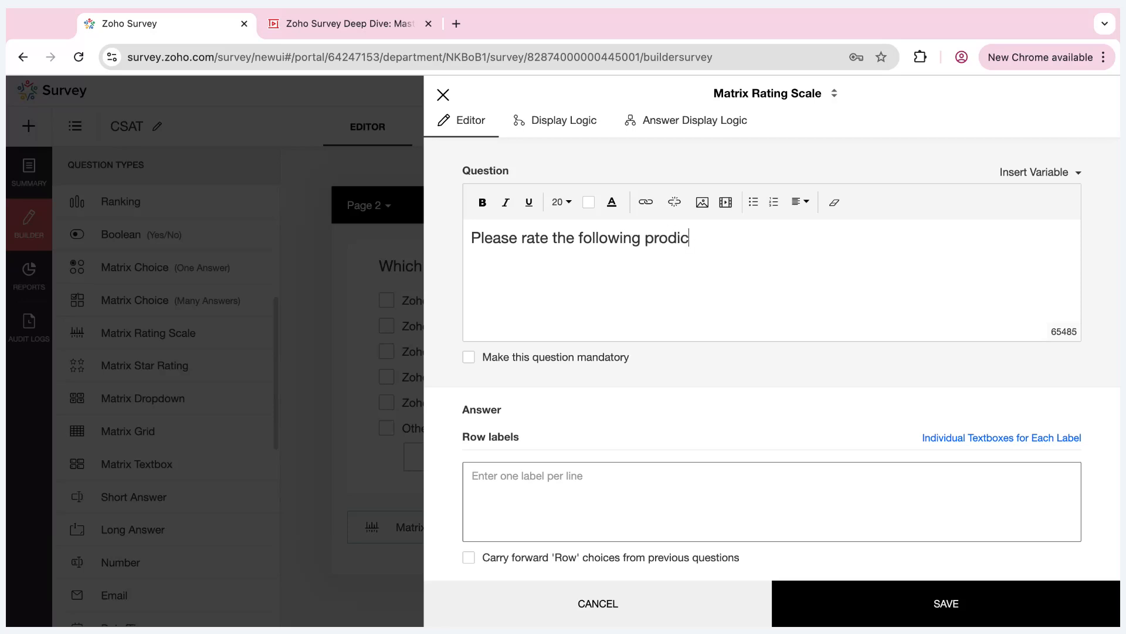
key("BackSpace")
key("BackSpace")
type("ucts")
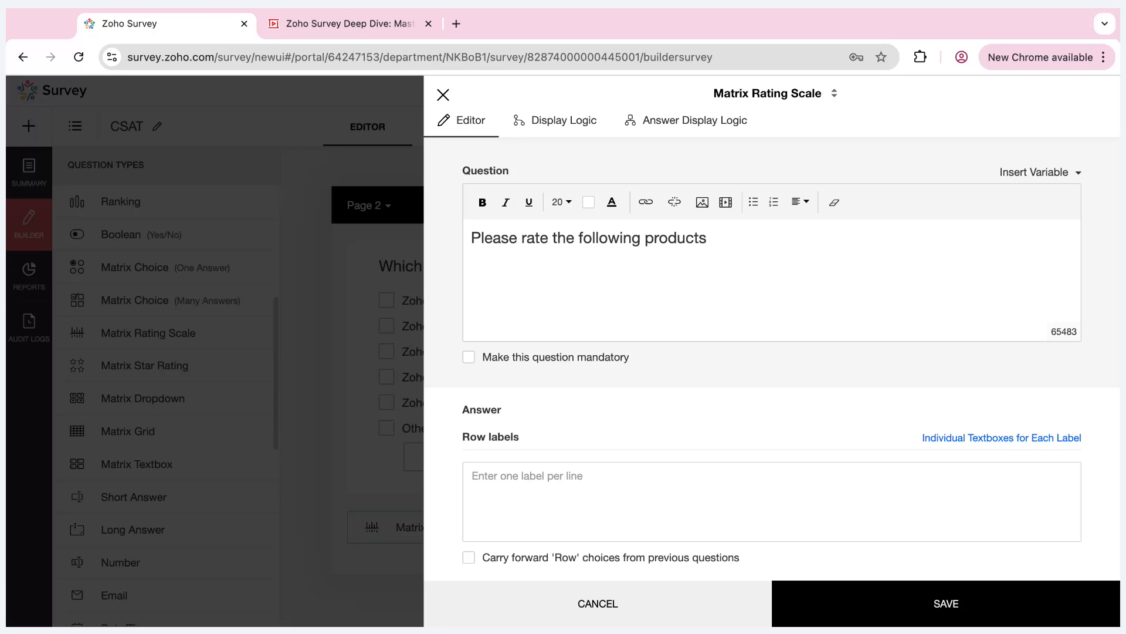
- Carry forward the matrix row choices from "Which of the products are you currently using in Zoho ecosystem?" with Answered choices
scroll(772, 410, "down", 2)
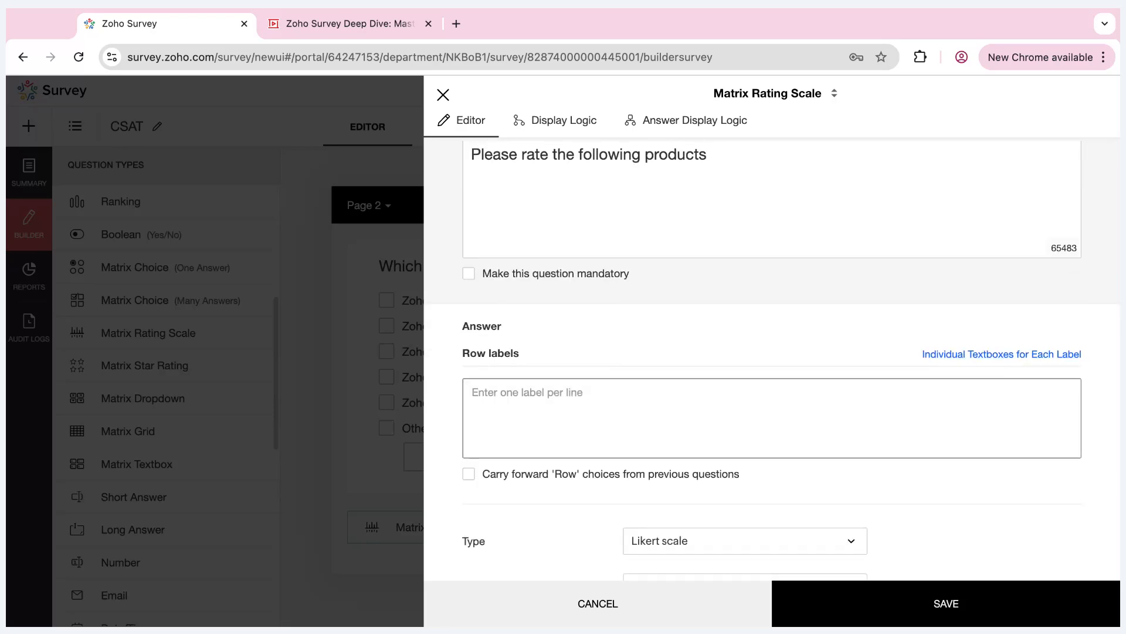
left_click(468, 474)
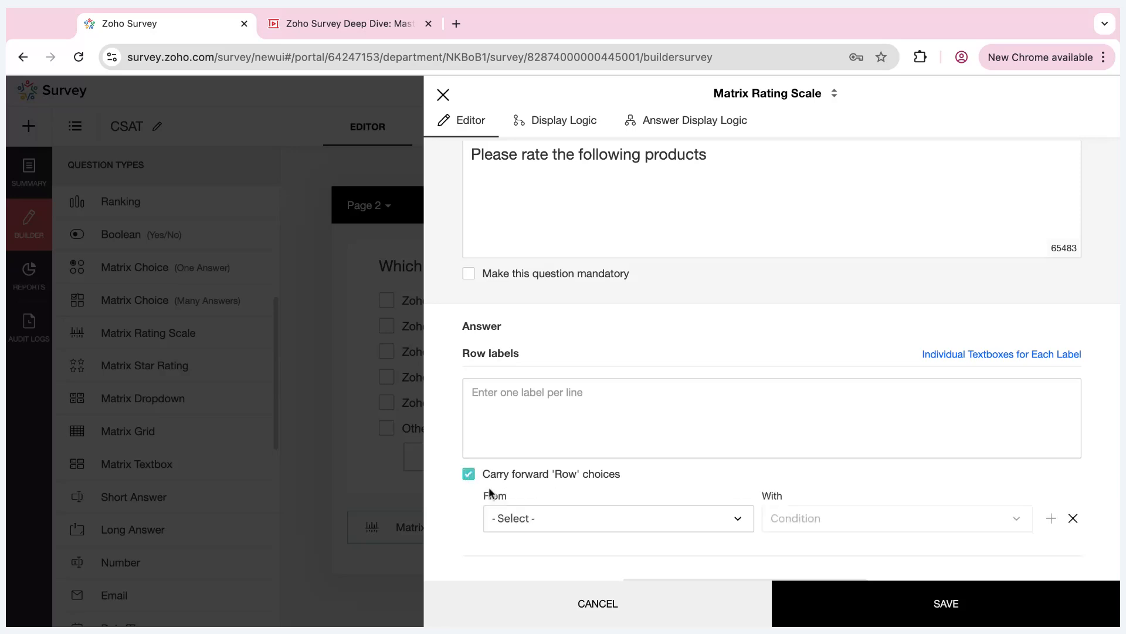
left_click(628, 519)
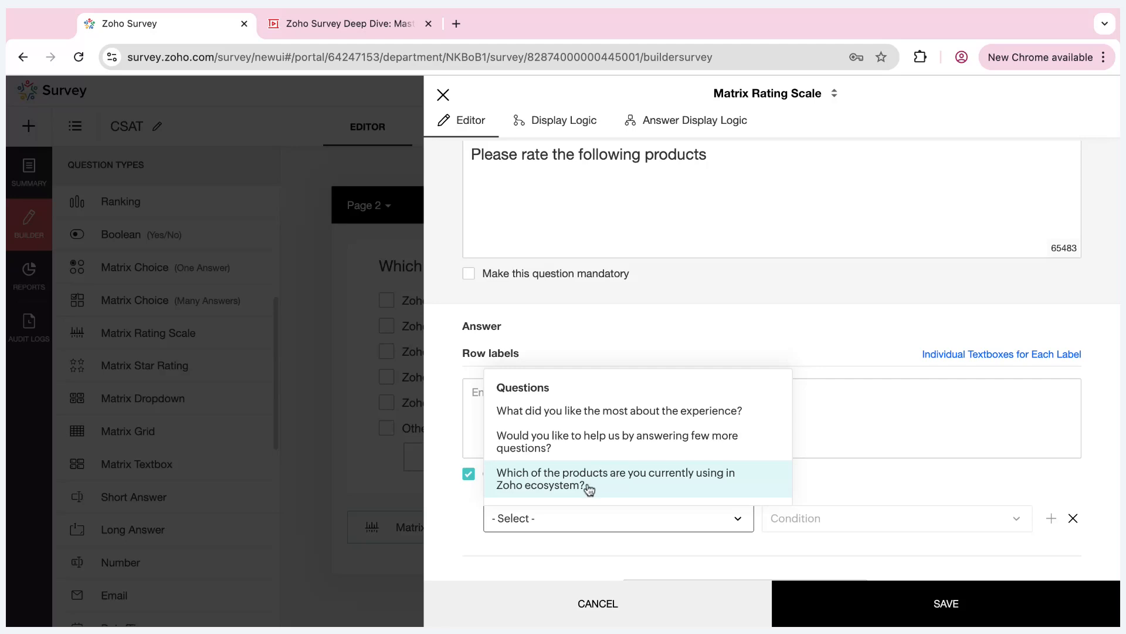
left_click(645, 483)
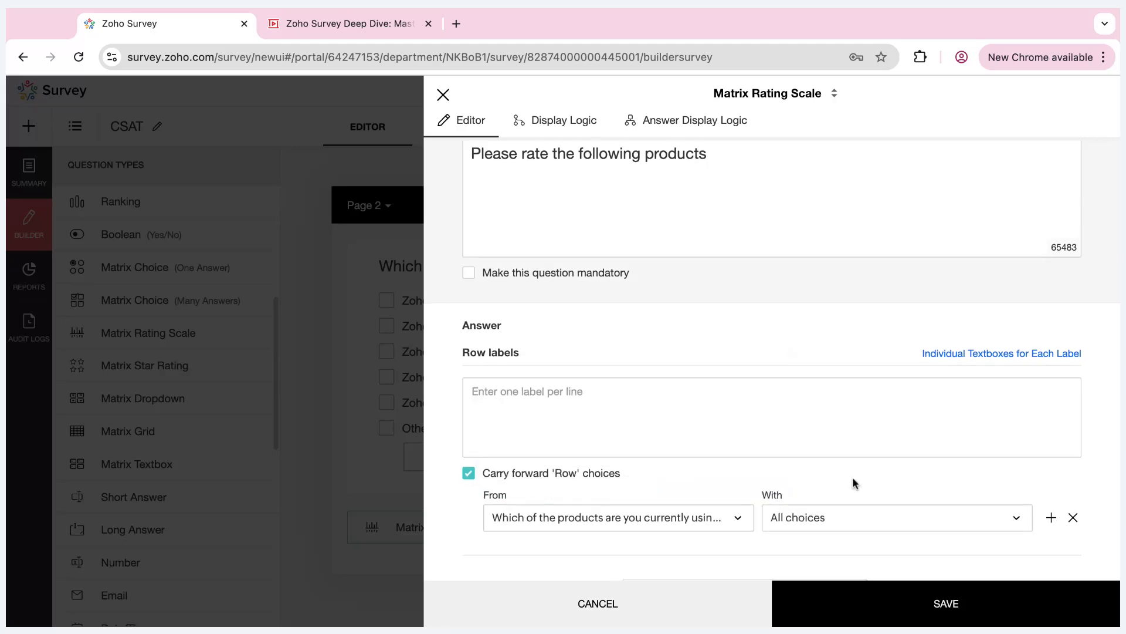
scroll(853, 482, "down", 3)
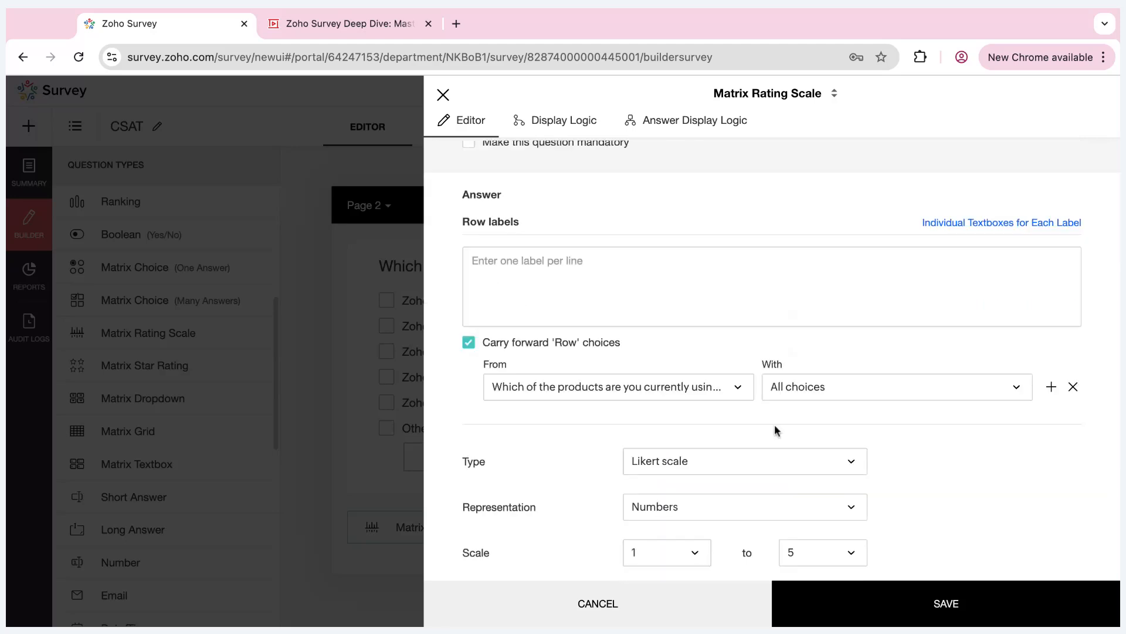
left_click(886, 389)
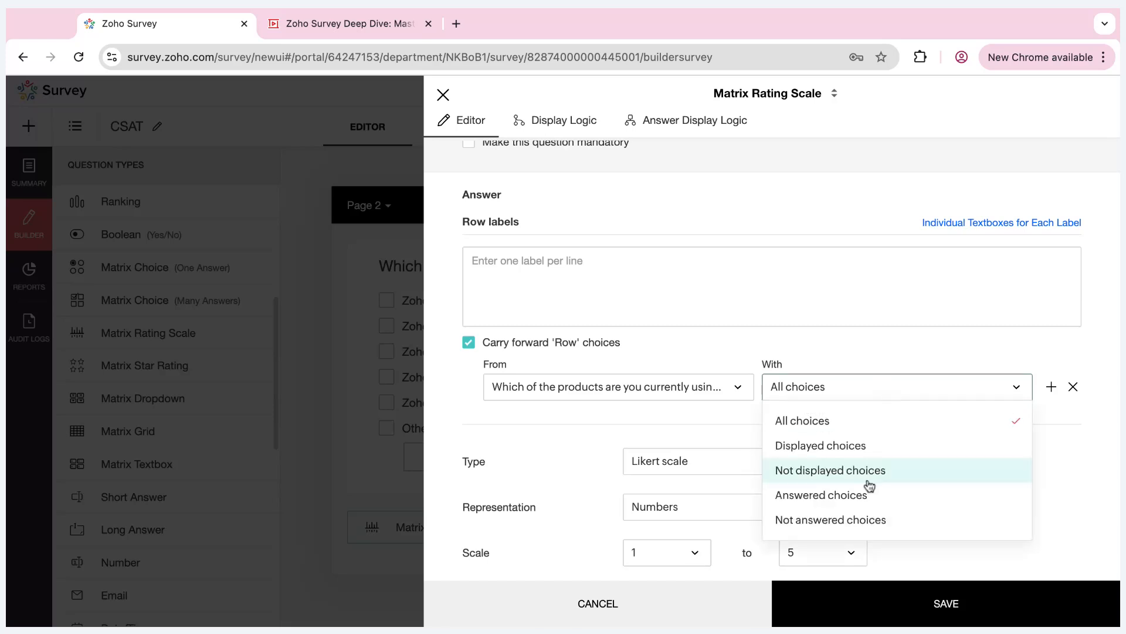
left_click(868, 495)
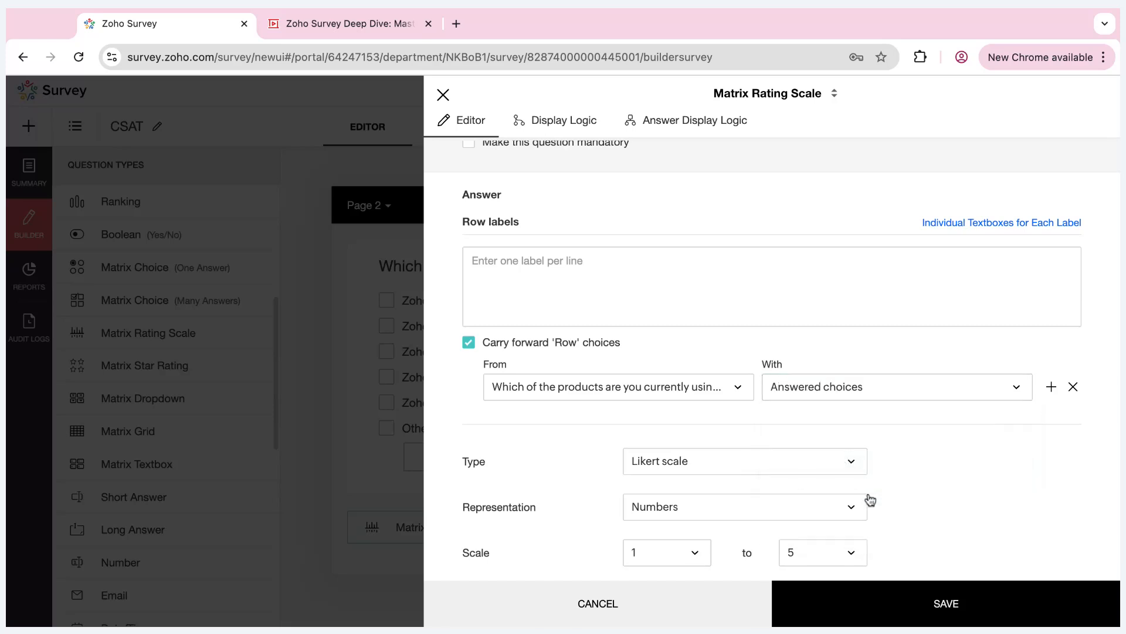
- Label the matrix scale's column 1 "Most unlikely" and column 5 "Excellent", and save the question
scroll(927, 489, "down", 5)
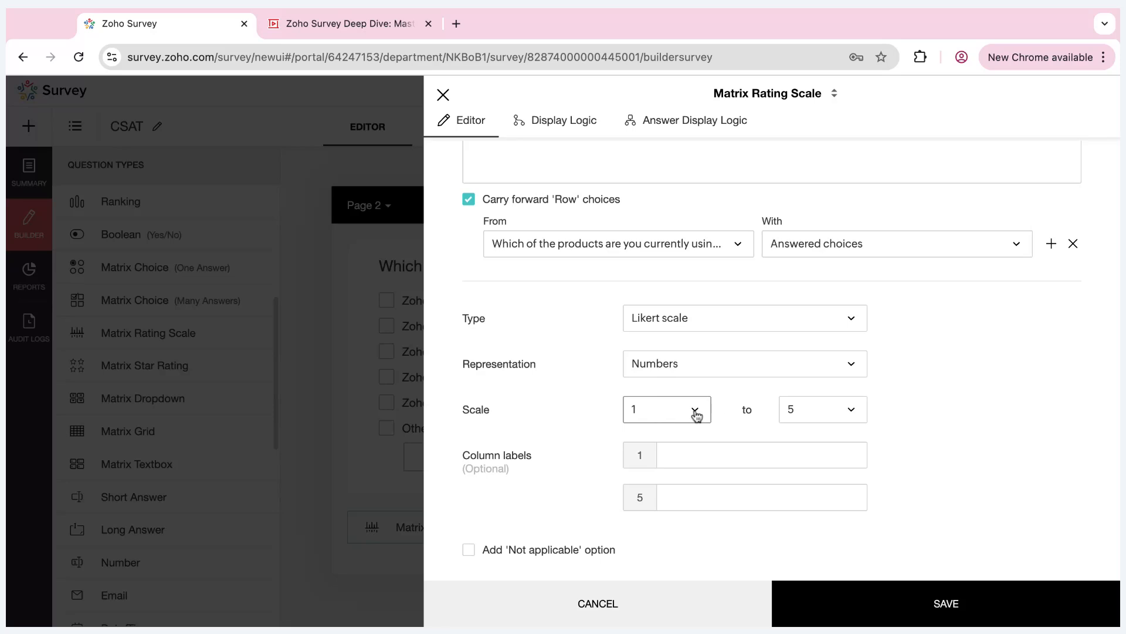
left_click(852, 414)
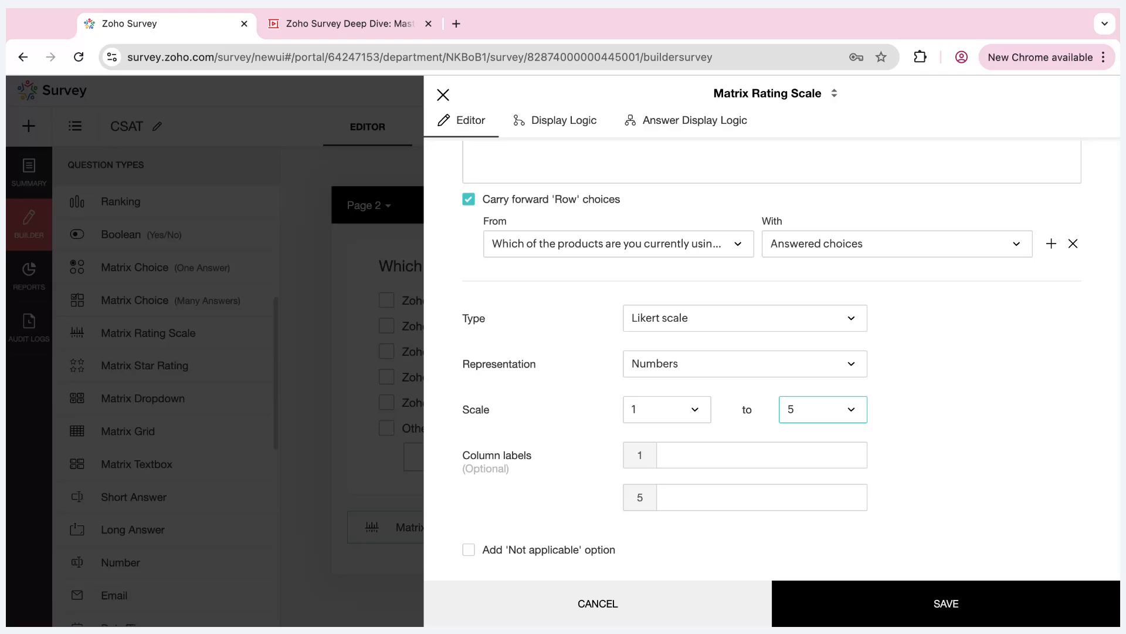
left_click(761, 447)
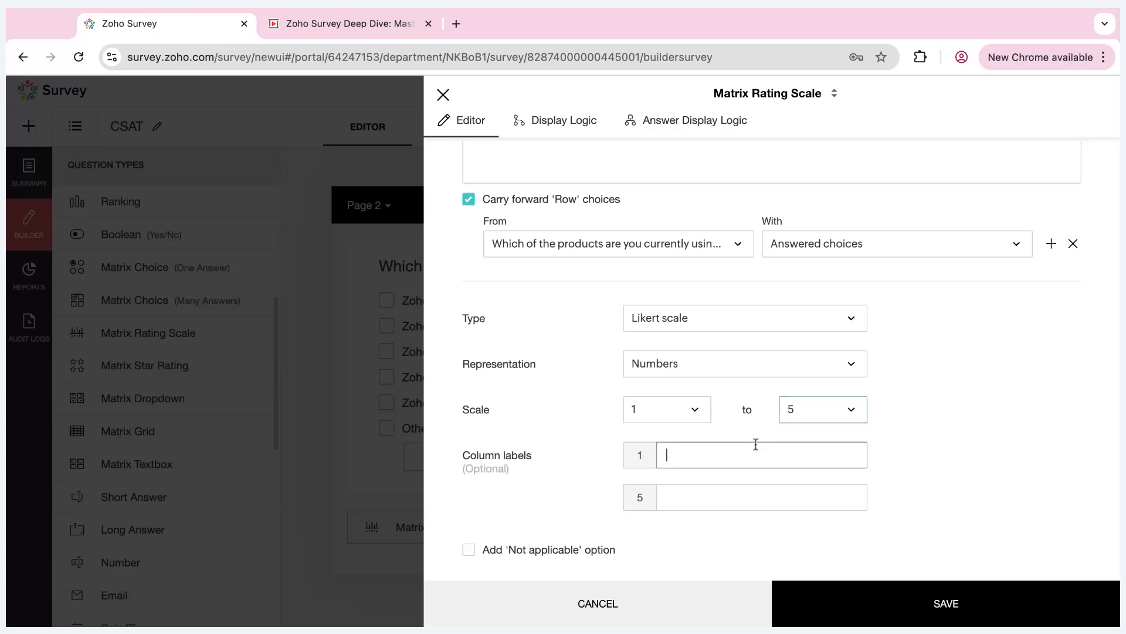
type("Most unlikely")
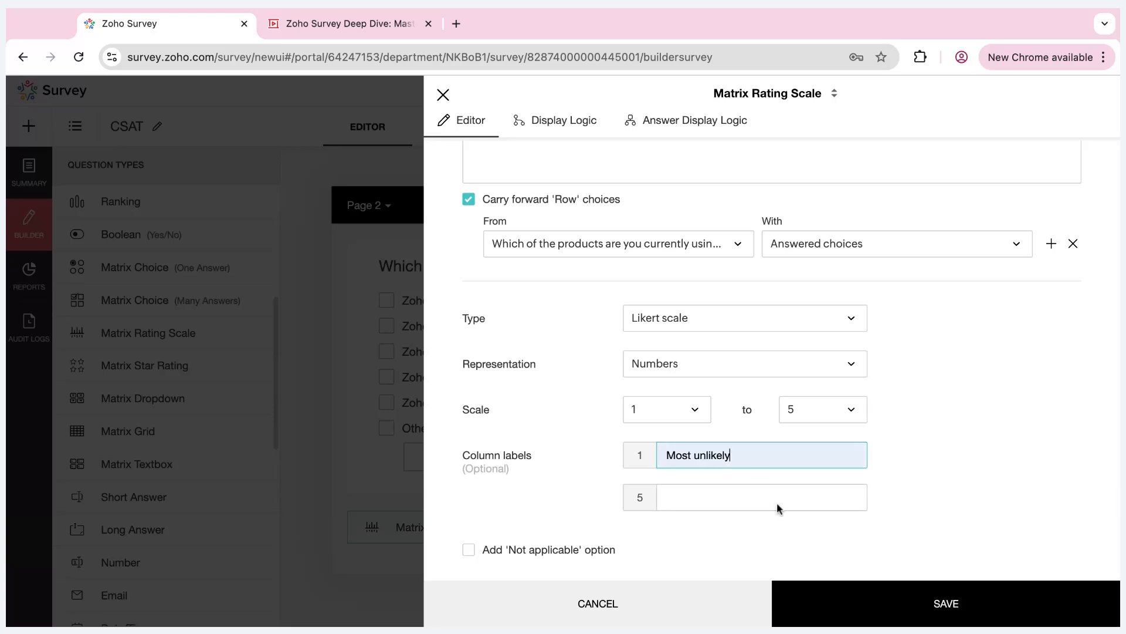
left_click(727, 503)
type("Excellent")
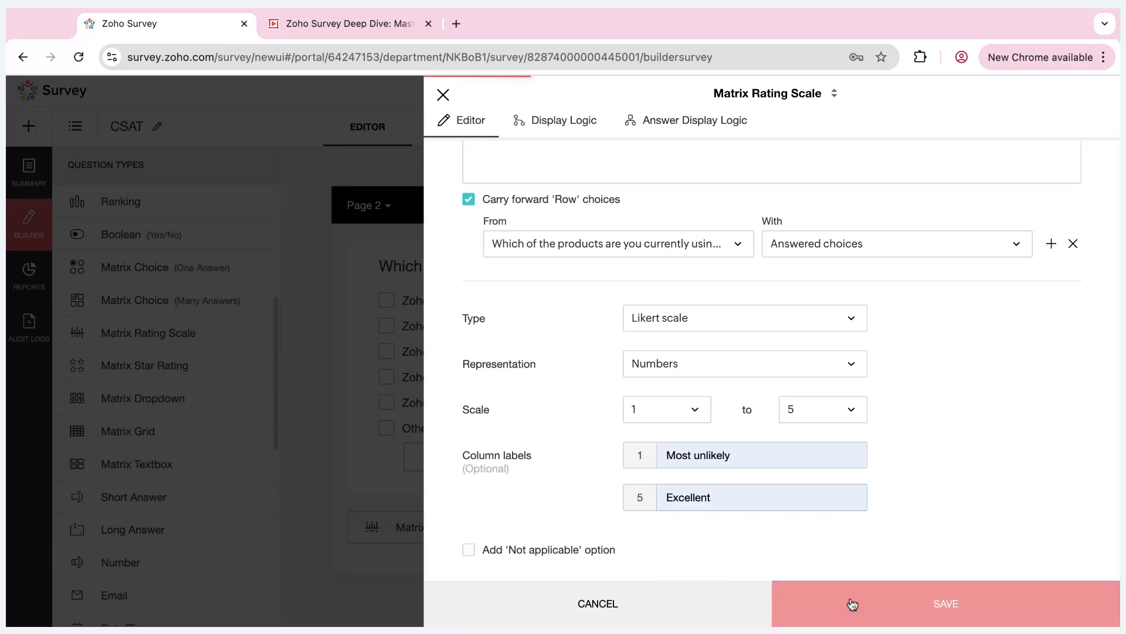
left_click(852, 603)
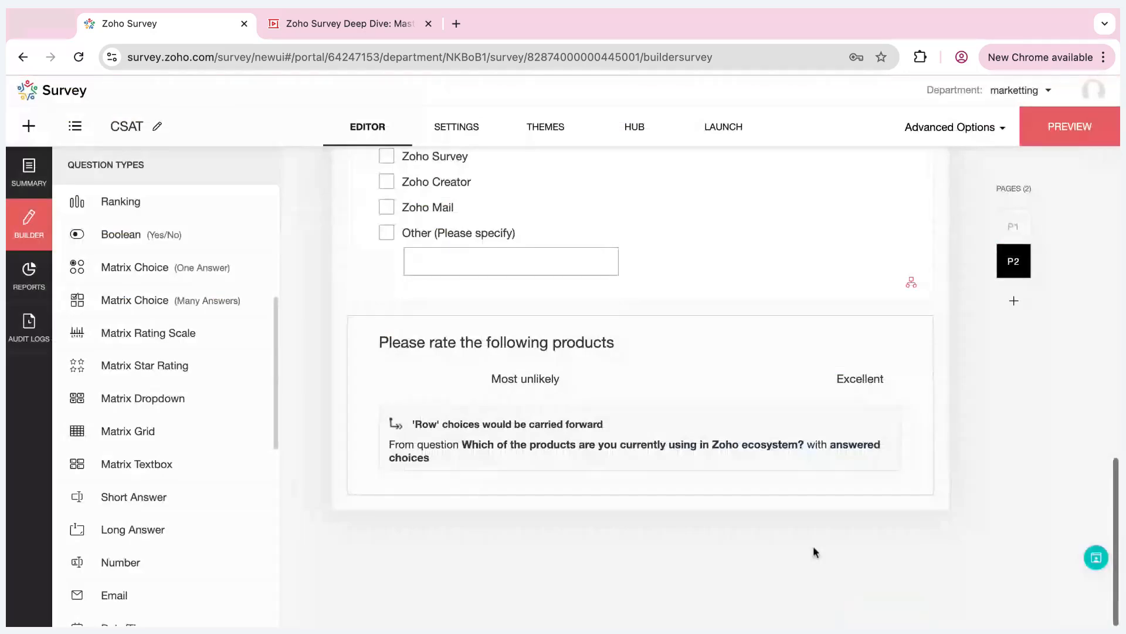
- Preview the survey, advance to page 2, and select Zoho Survey, Zoho Analytics and Zoho CRM as products in use
left_click(1047, 129)
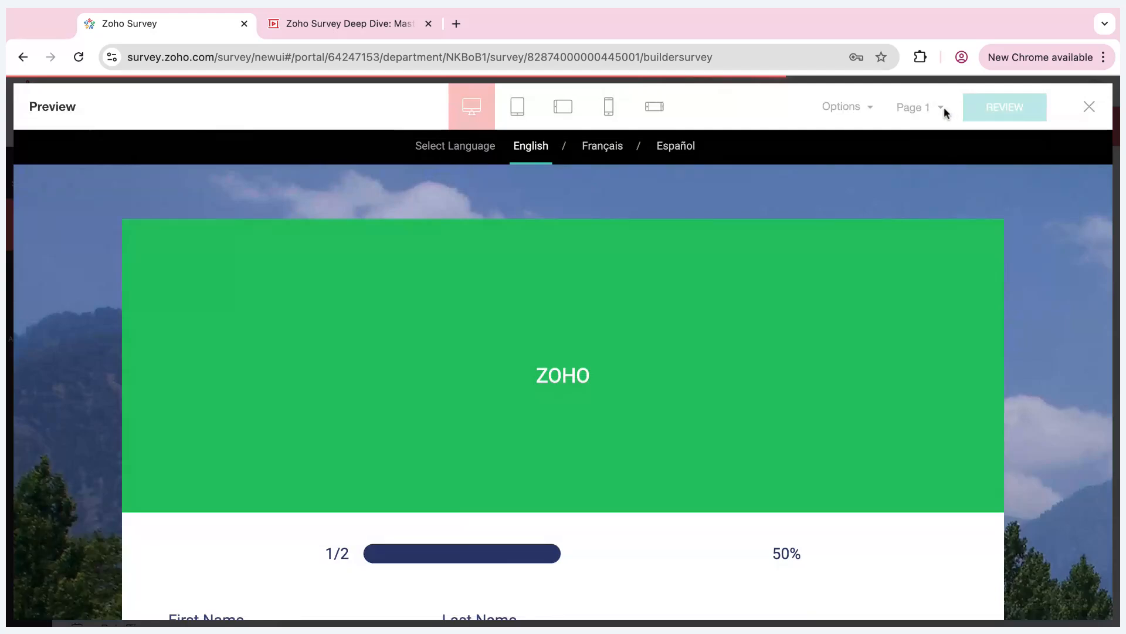
scroll(888, 344, "down", 10)
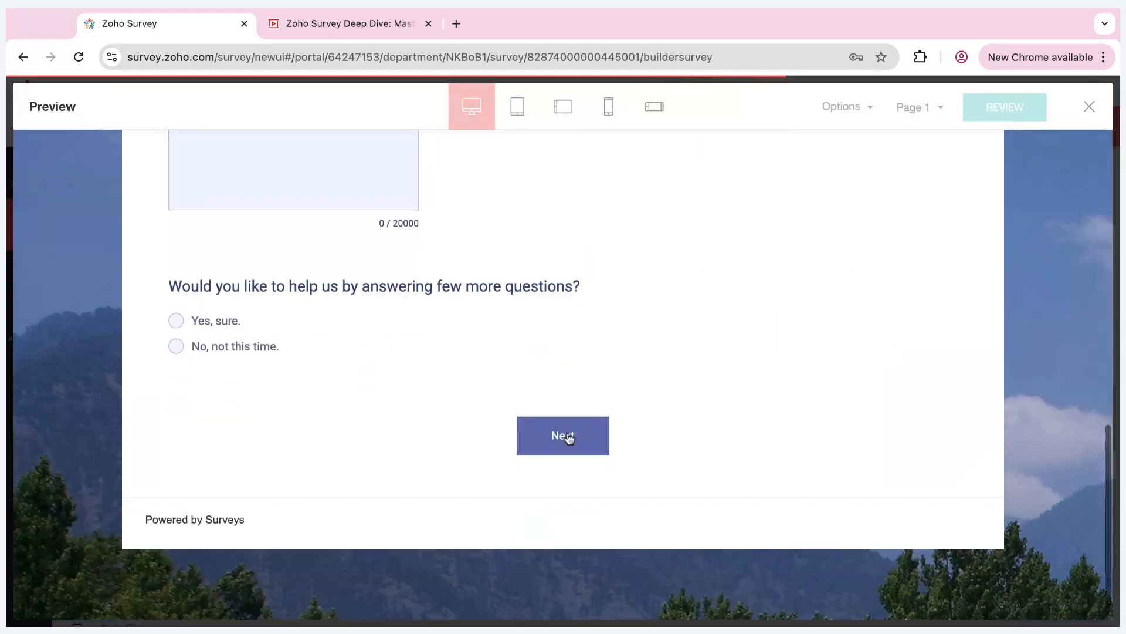
left_click(568, 438)
scroll(568, 439, "down", 5)
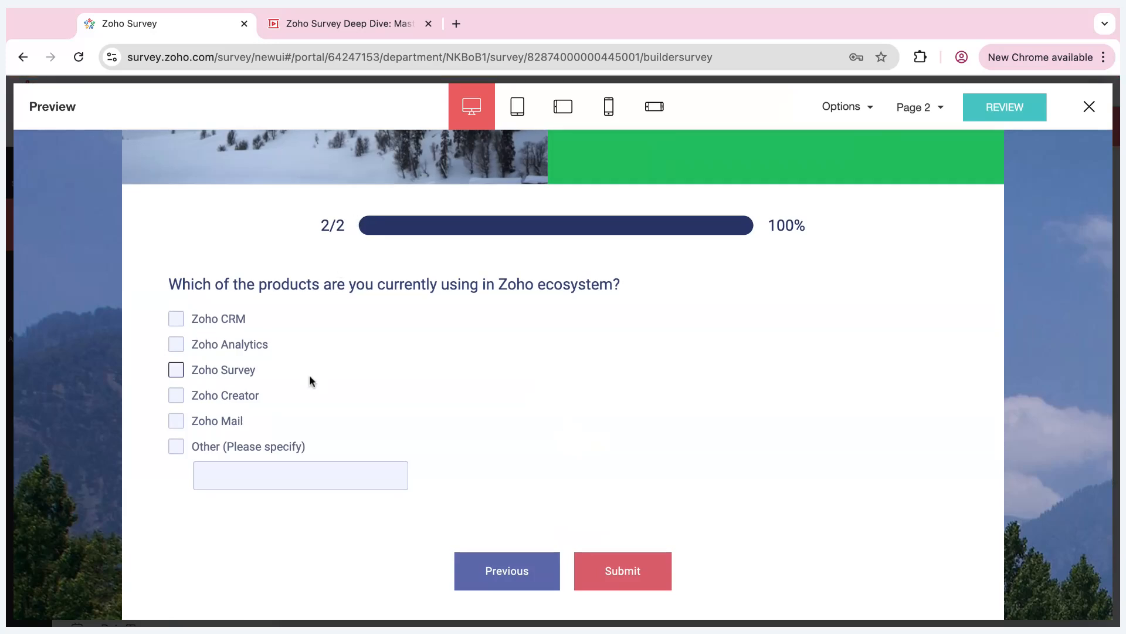
left_click(216, 370)
left_click(207, 343)
left_click(209, 323)
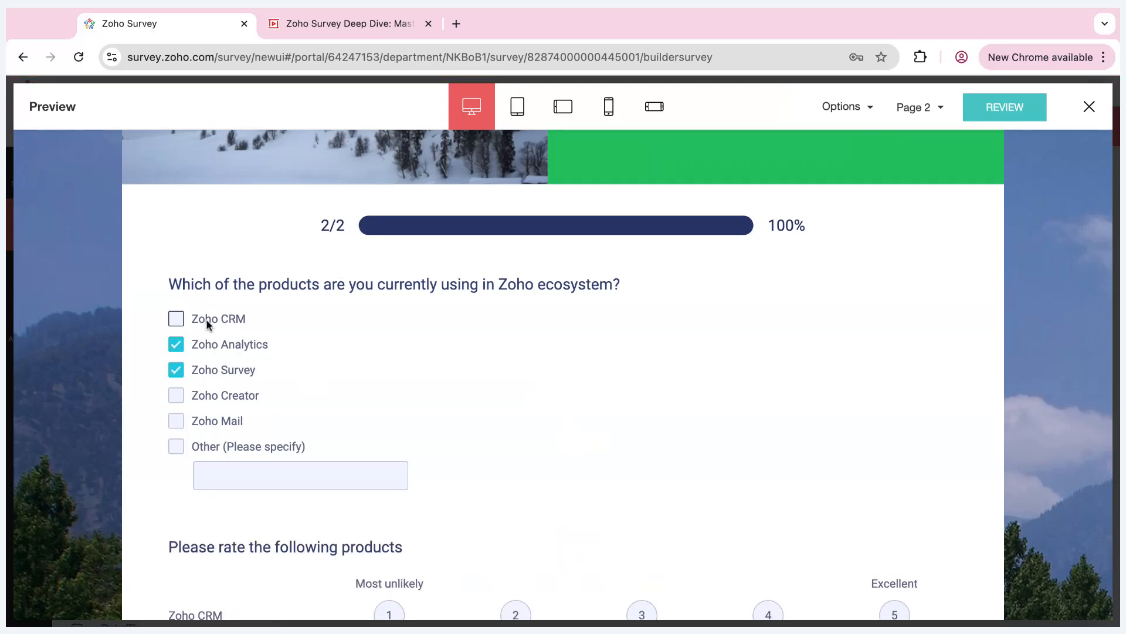
- Rate Zoho CRM 3, Zoho Analytics 4 and Zoho Survey 5 in the matrix, submit the test response, and close the preview
scroll(455, 393, "down", 5)
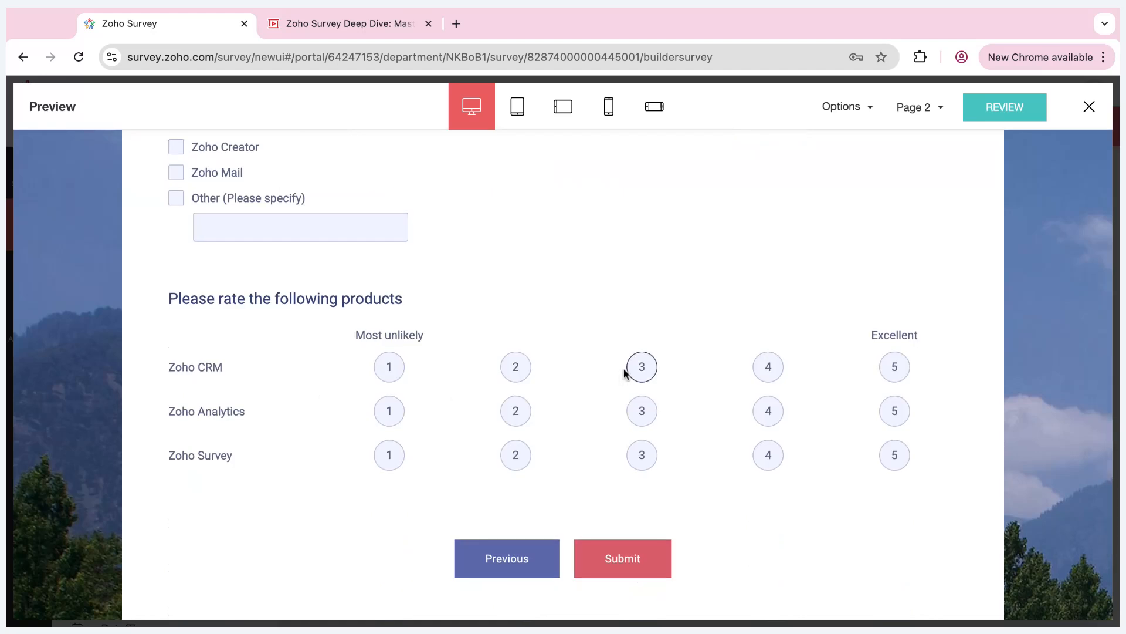
left_click(639, 369)
left_click(767, 408)
left_click(901, 461)
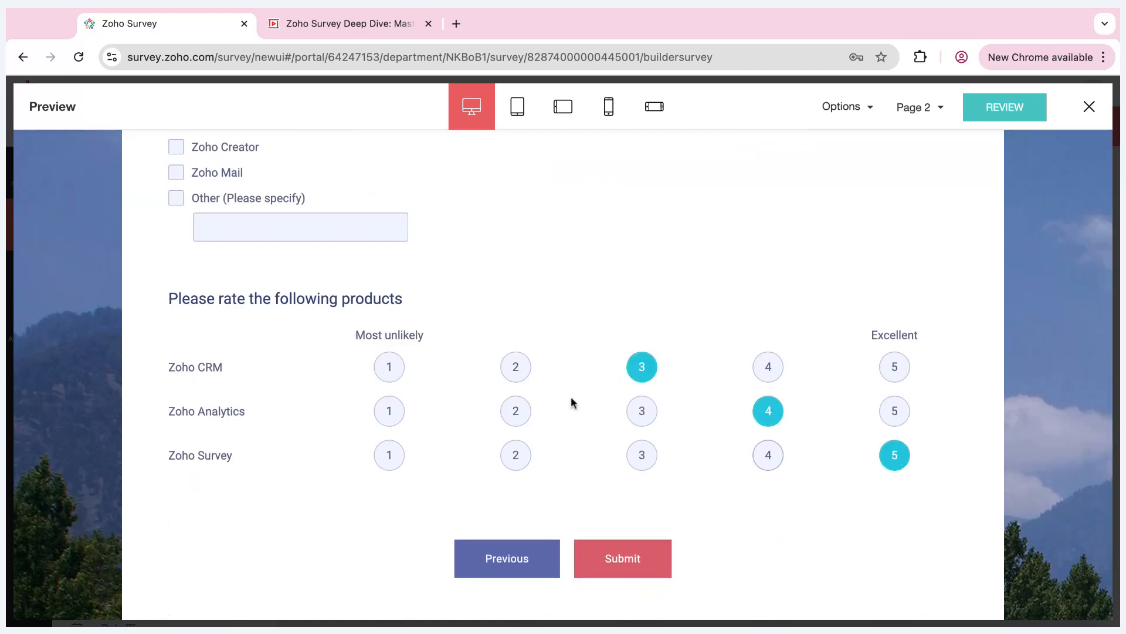
scroll(325, 265, "up", 2)
scroll(412, 342, "down", 1)
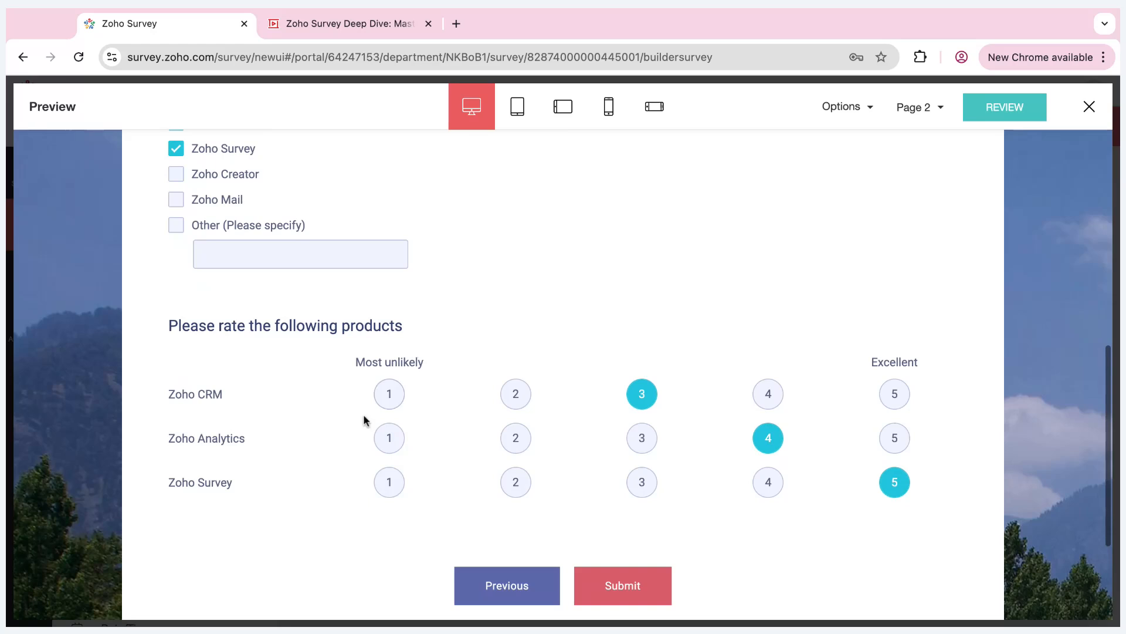
left_click(587, 589)
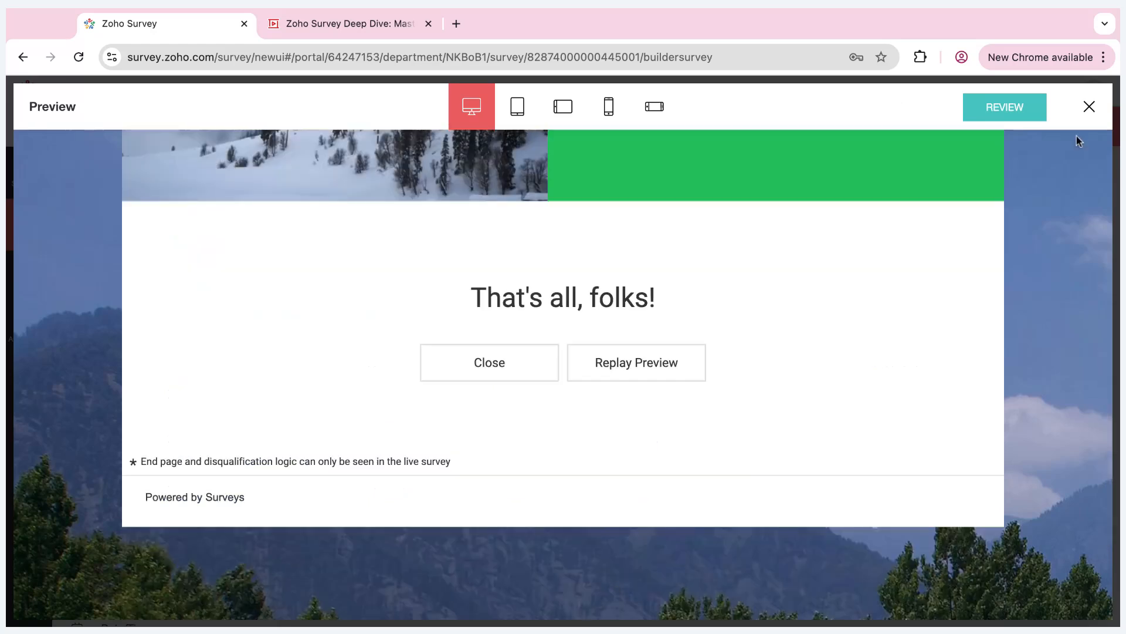
left_click(1089, 107)
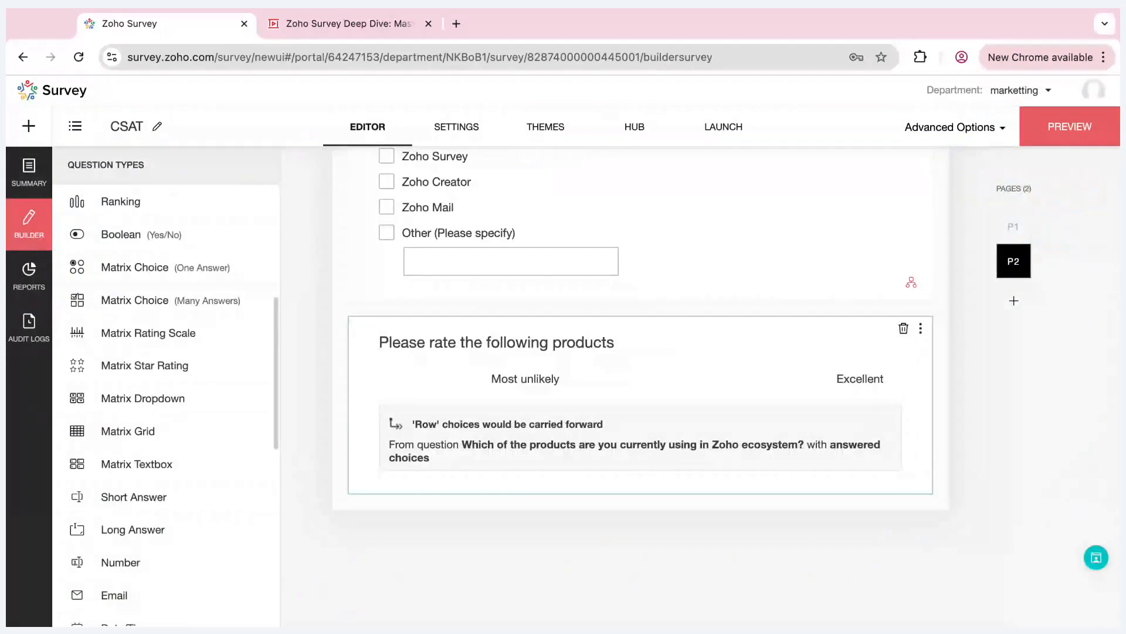
- Open the answer display logic of the page 2 Zoho products question, with "Hide these choices only if a certain condition is met" as the rule
scroll(640, 387, "up", 4)
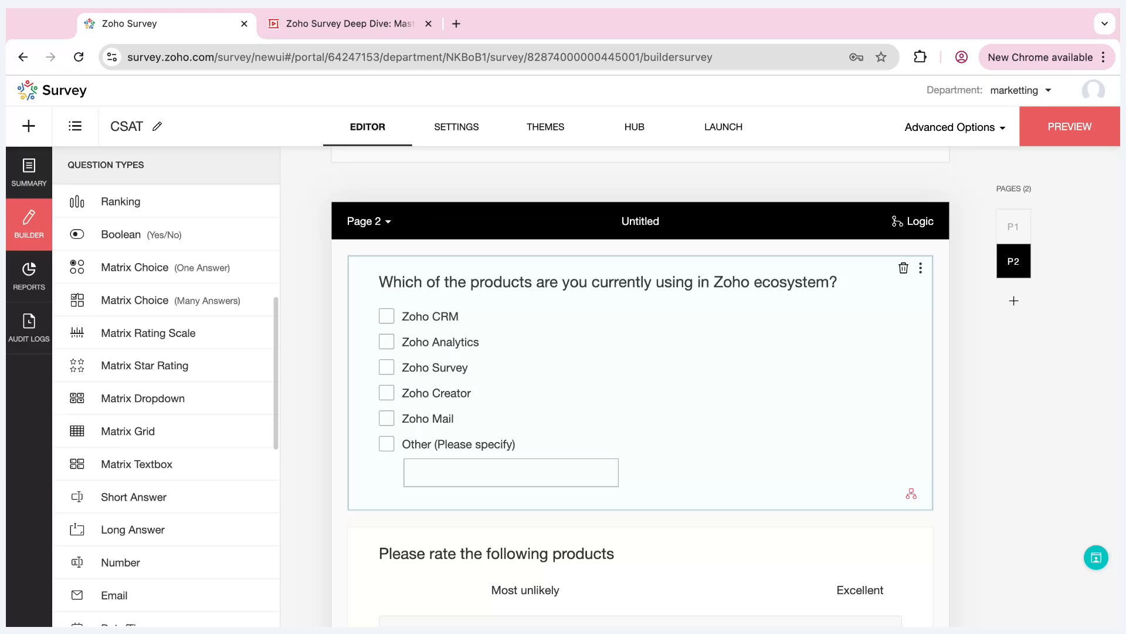
scroll(640, 387, "up", 10)
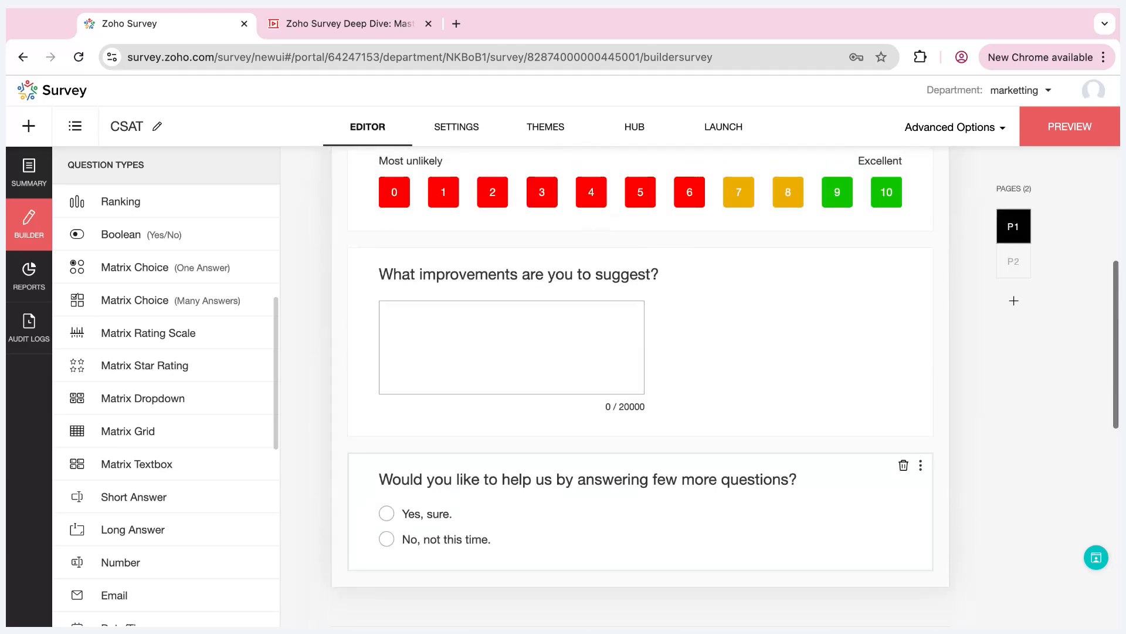
scroll(385, 322, "up", 2)
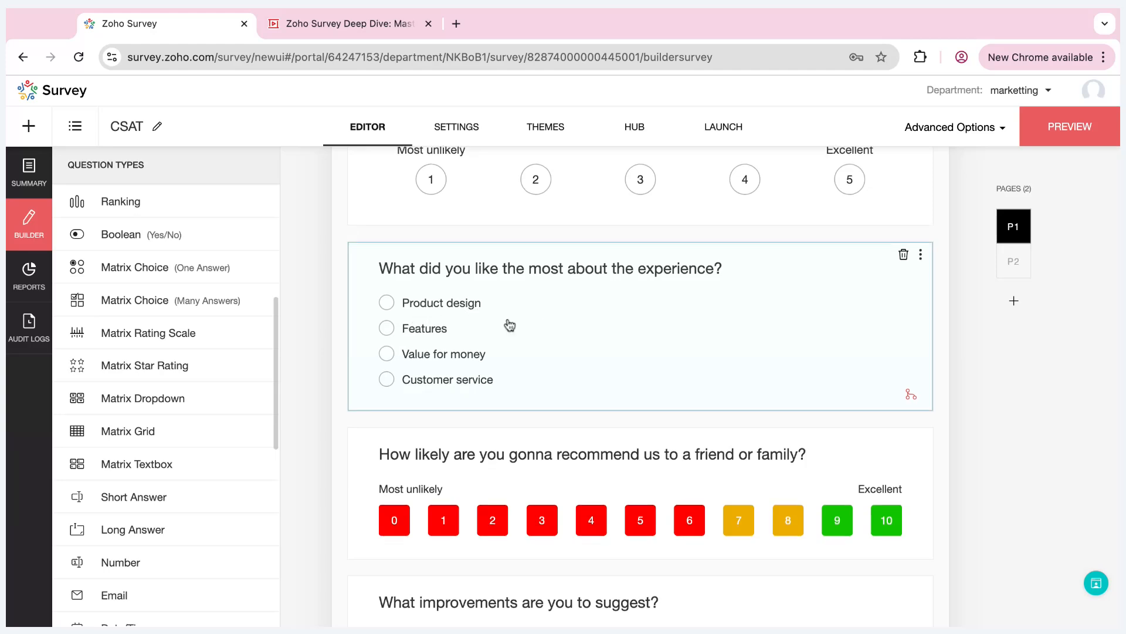
scroll(508, 322, "down", 10)
scroll(509, 324, "down", 3)
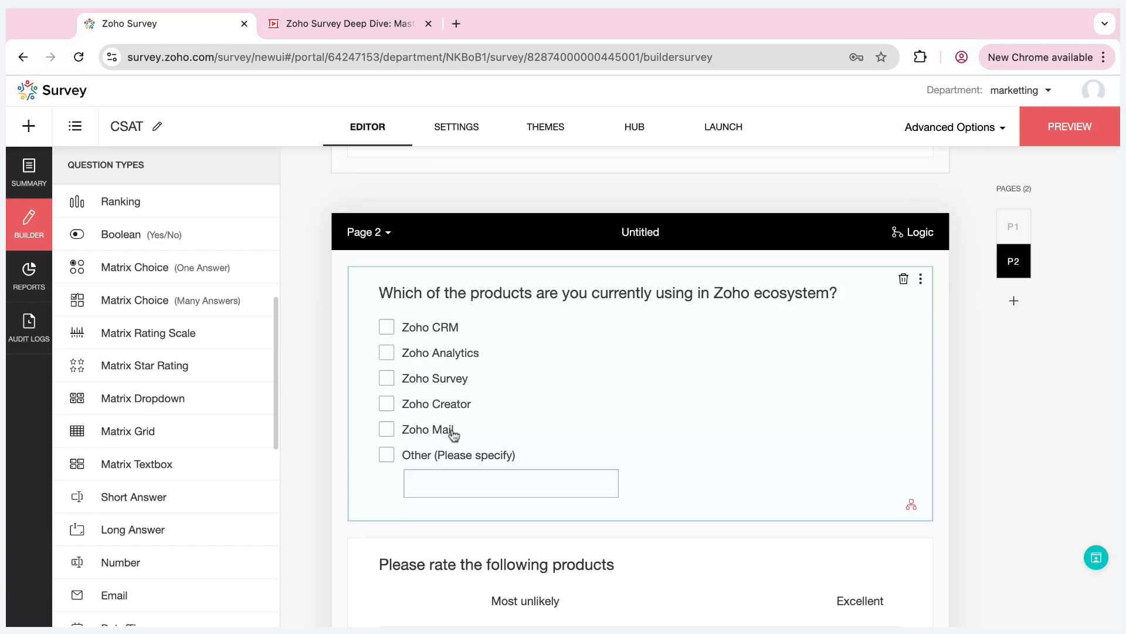
left_click(558, 440)
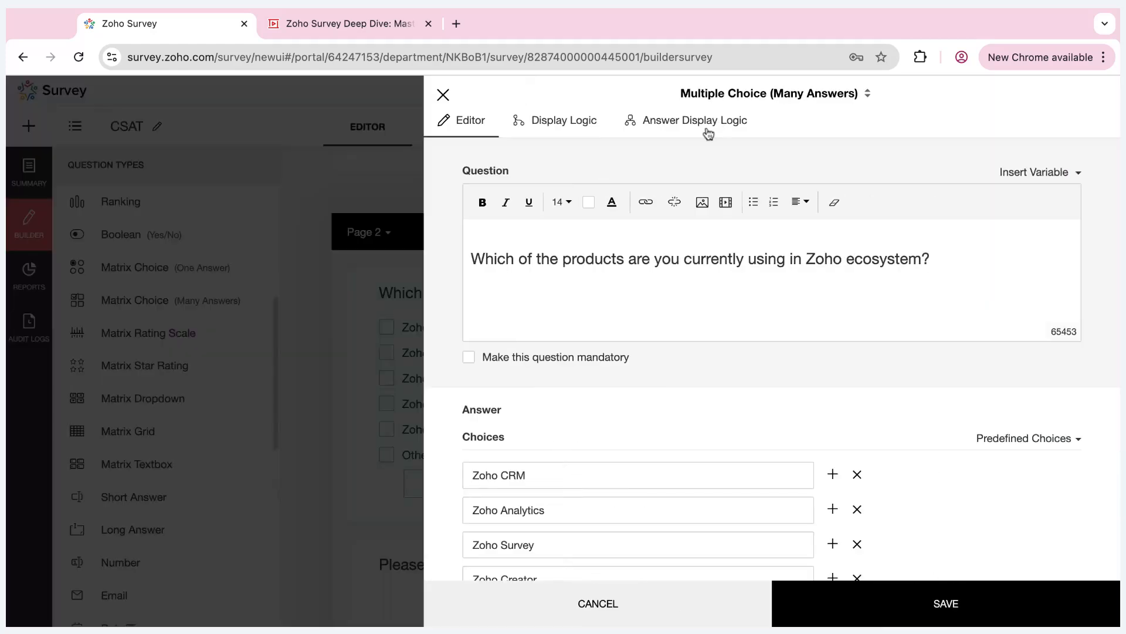
left_click(708, 133)
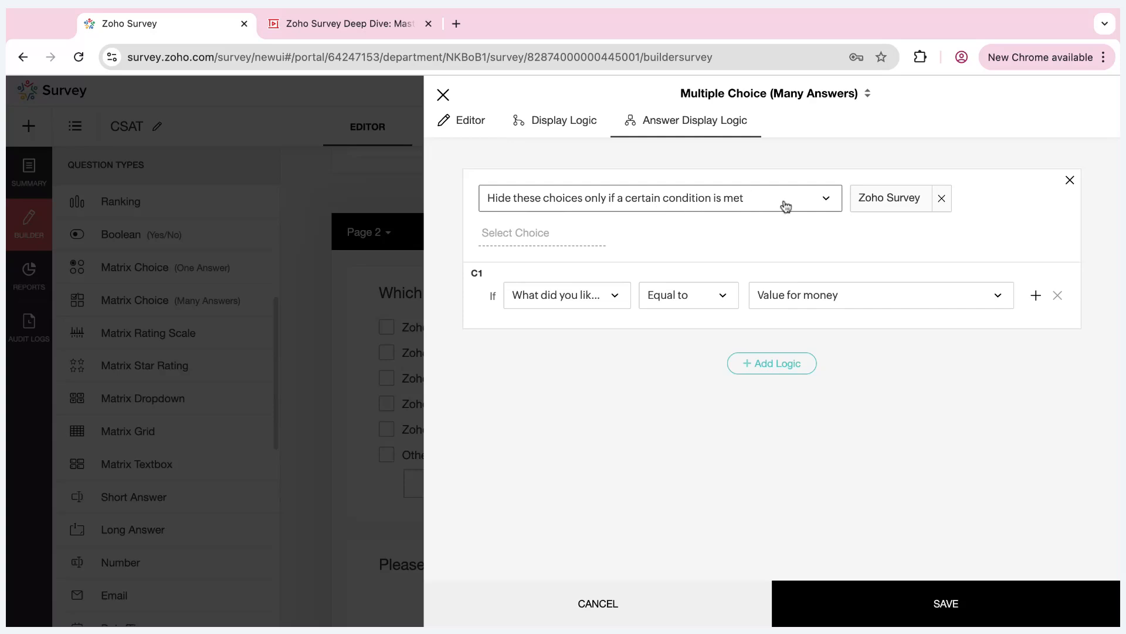
left_click(810, 205)
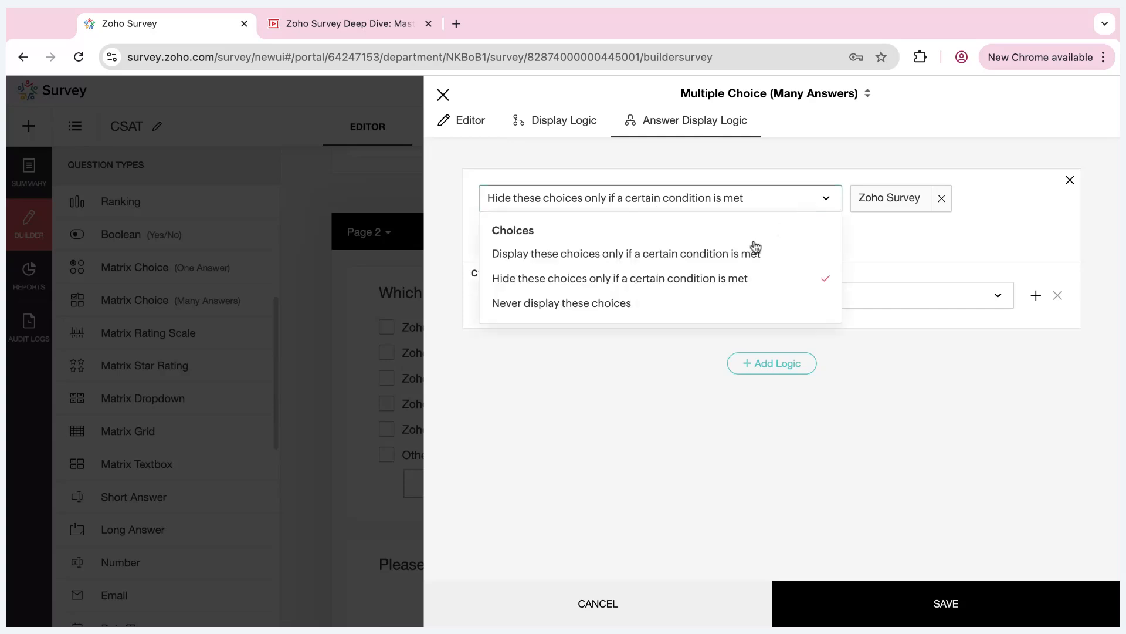
left_click(739, 279)
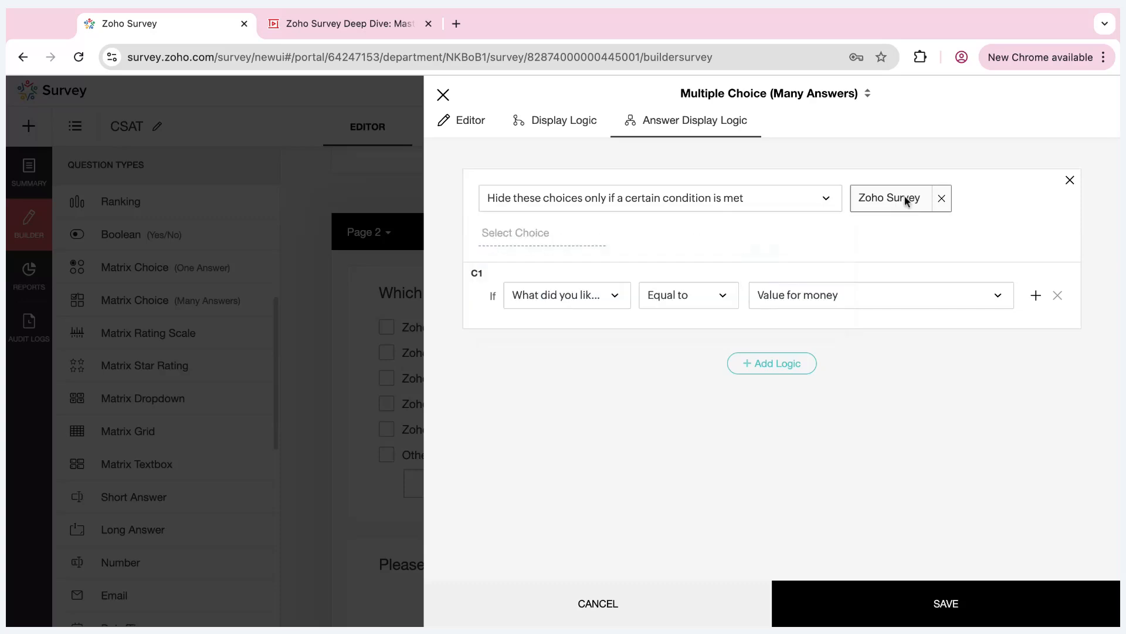
- Replace Zoho Survey with Zoho Creator and Zoho Mail as the choices hidden by the answer display logic
left_click(942, 198)
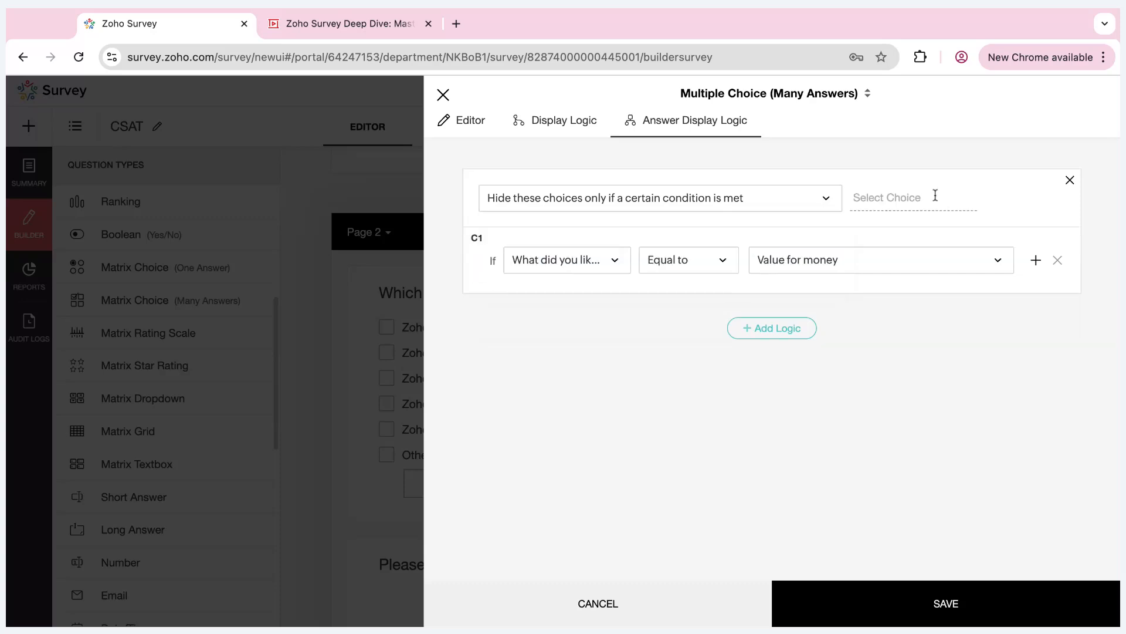
left_click(888, 198)
left_click(907, 305)
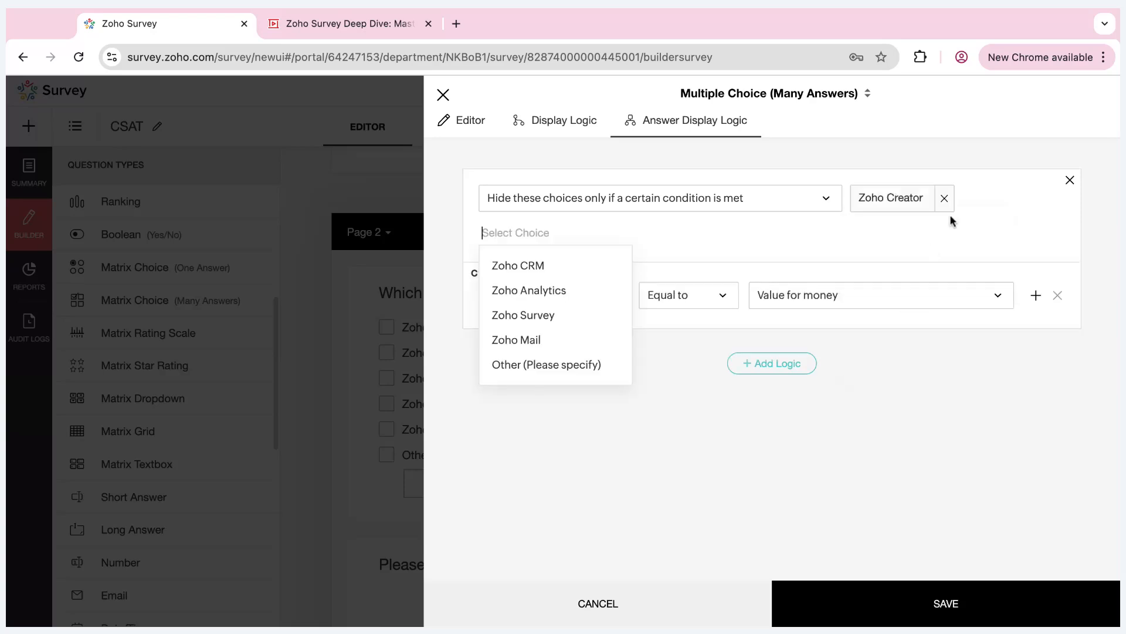
left_click(551, 342)
left_click(749, 220)
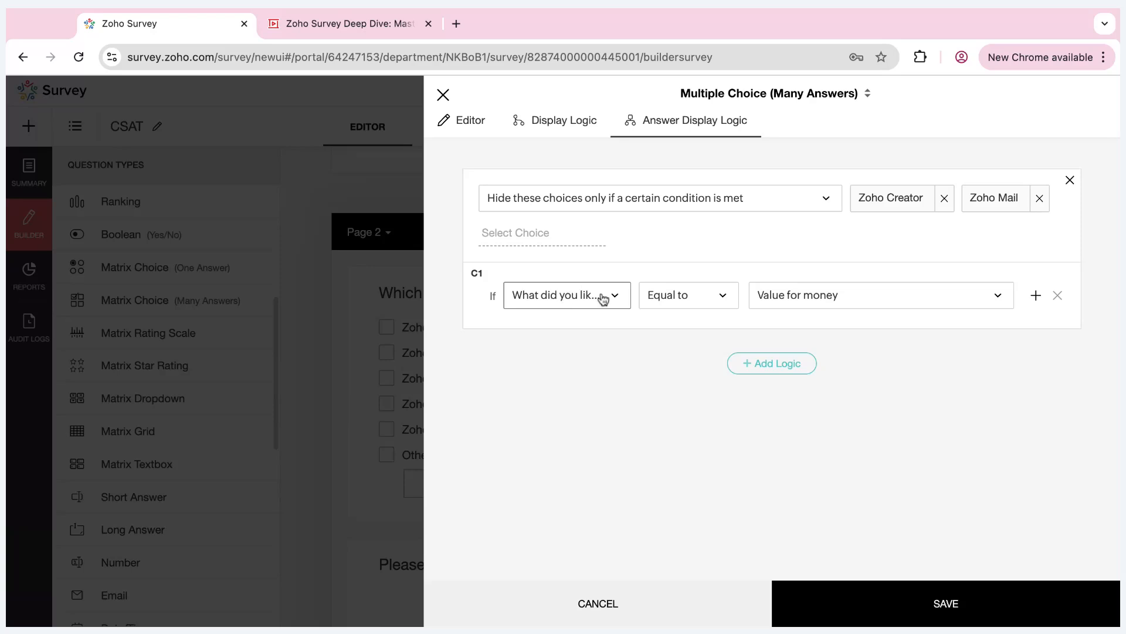
- Set the answer compared in condition C1 to Features and save the question
left_click(827, 303)
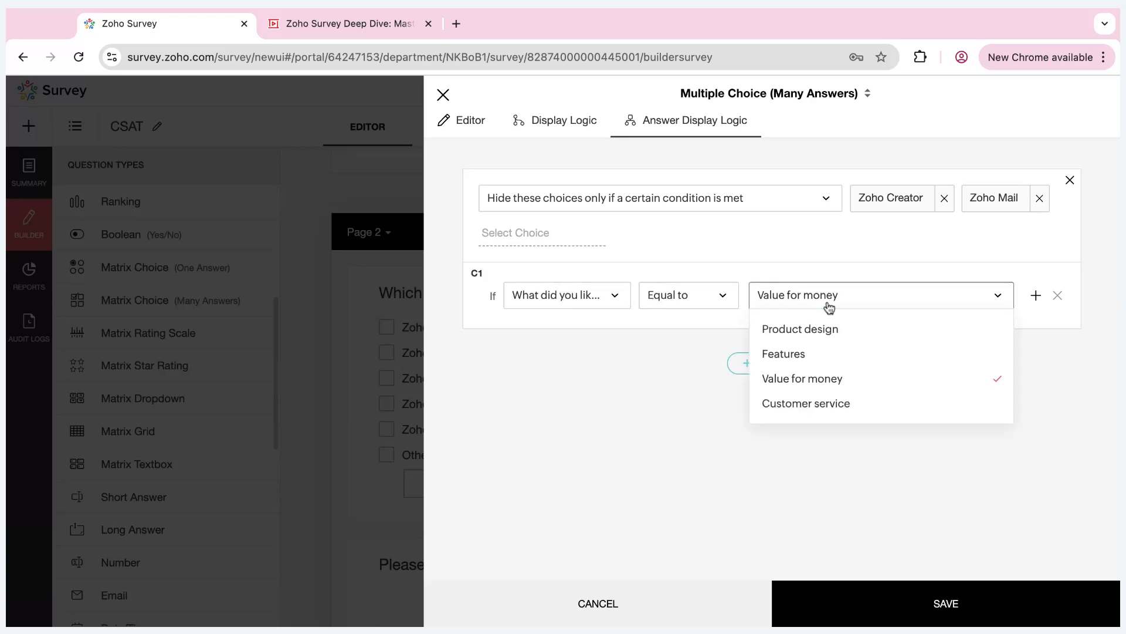
left_click(812, 356)
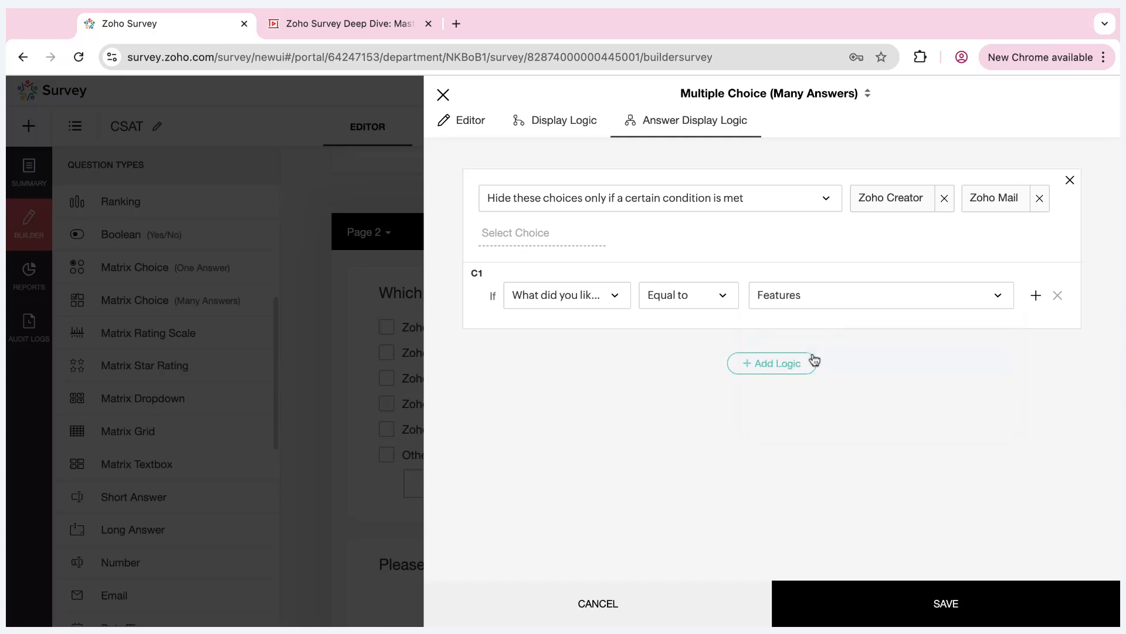
left_click(898, 609)
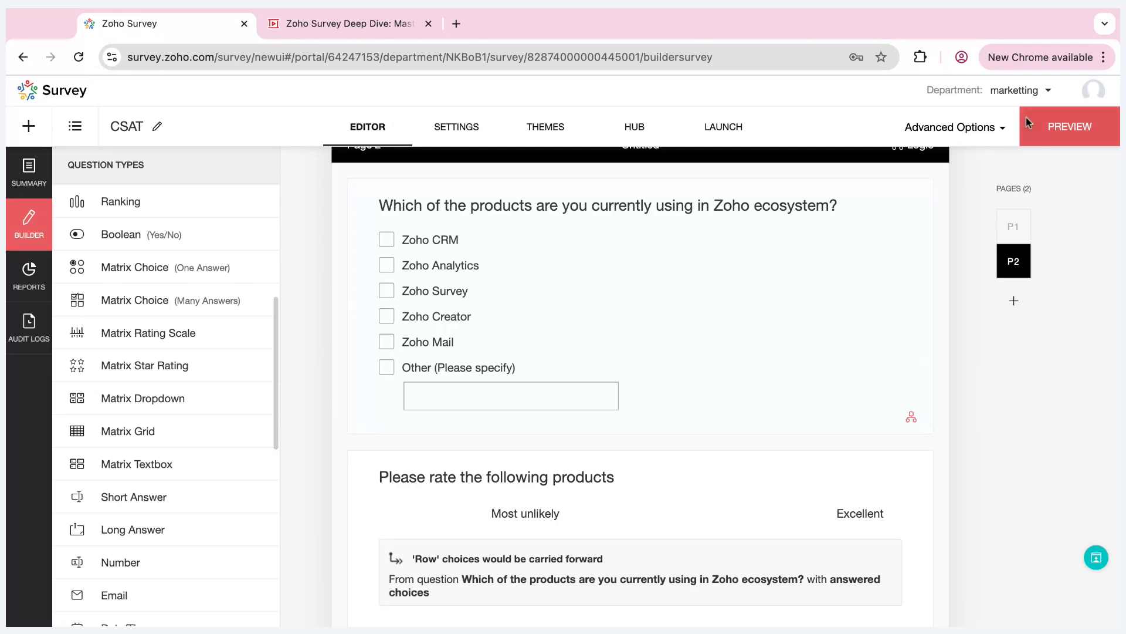
- Preview the survey again and enter the respondent's first name on page 1
left_click(1056, 124)
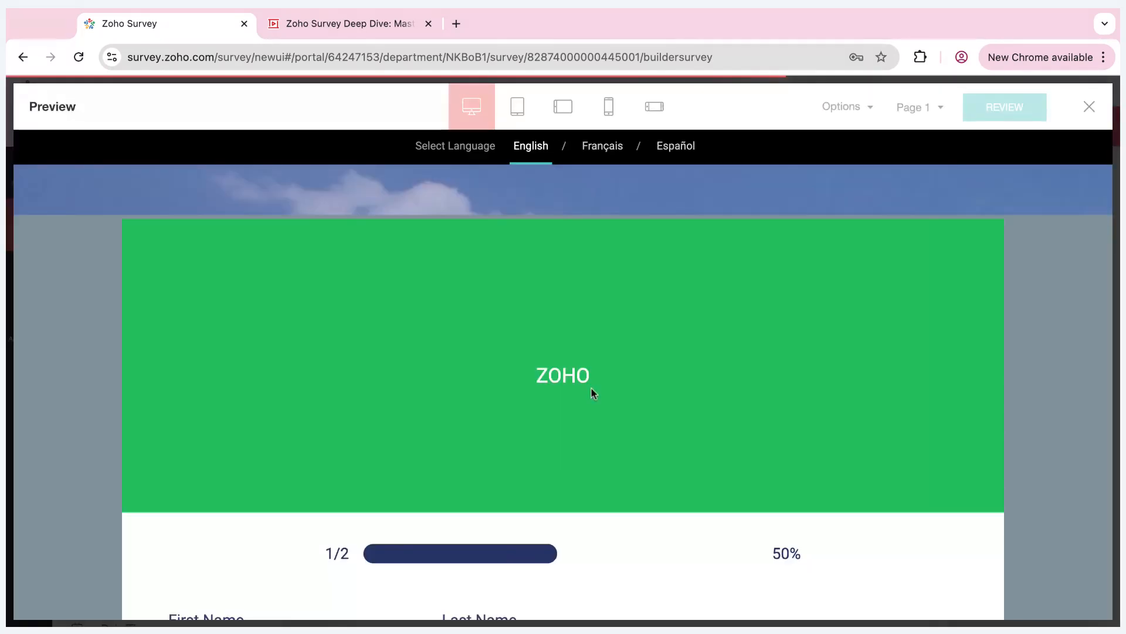
scroll(593, 392, "down", 15)
scroll(347, 265, "up", 15)
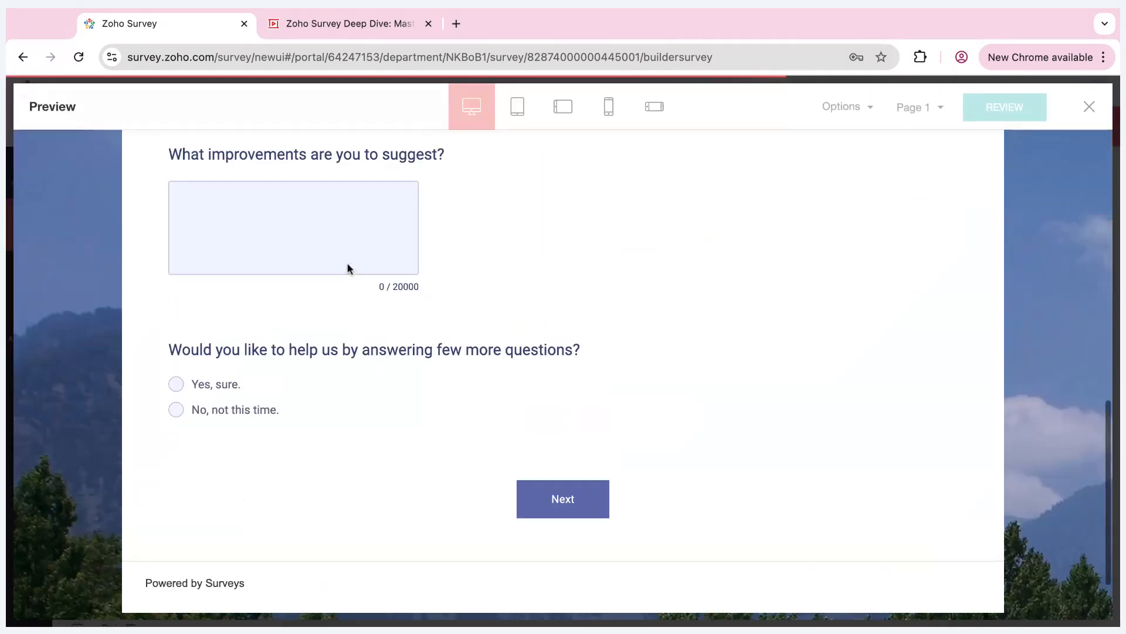
scroll(347, 266, "down", 6)
scroll(348, 268, "up", 3)
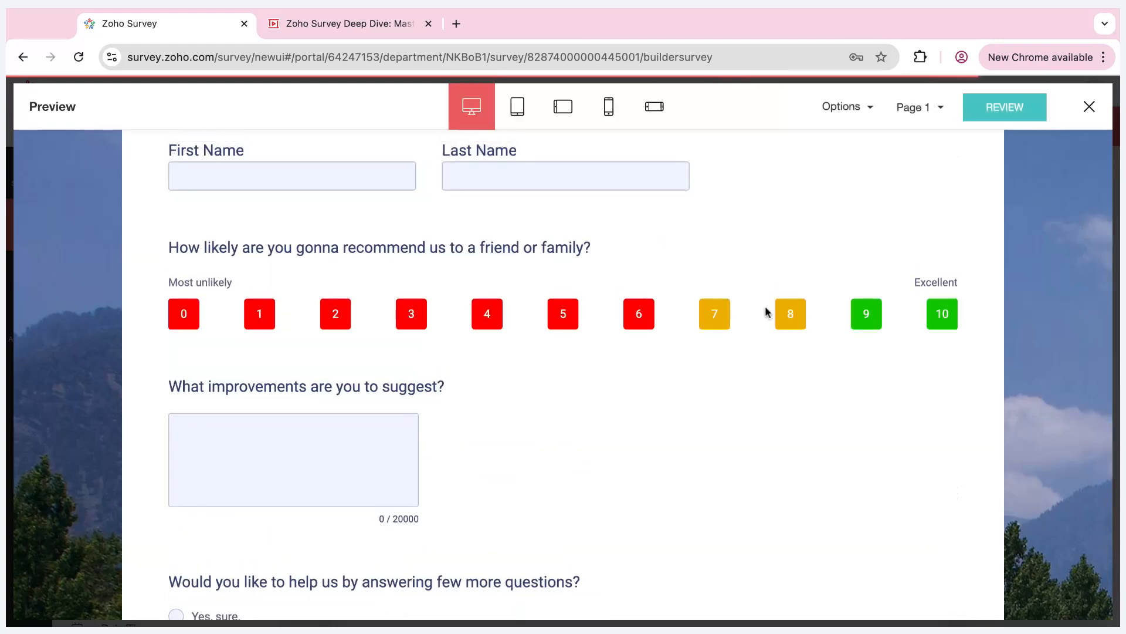
scroll(295, 272, "up", 2)
left_click(292, 254)
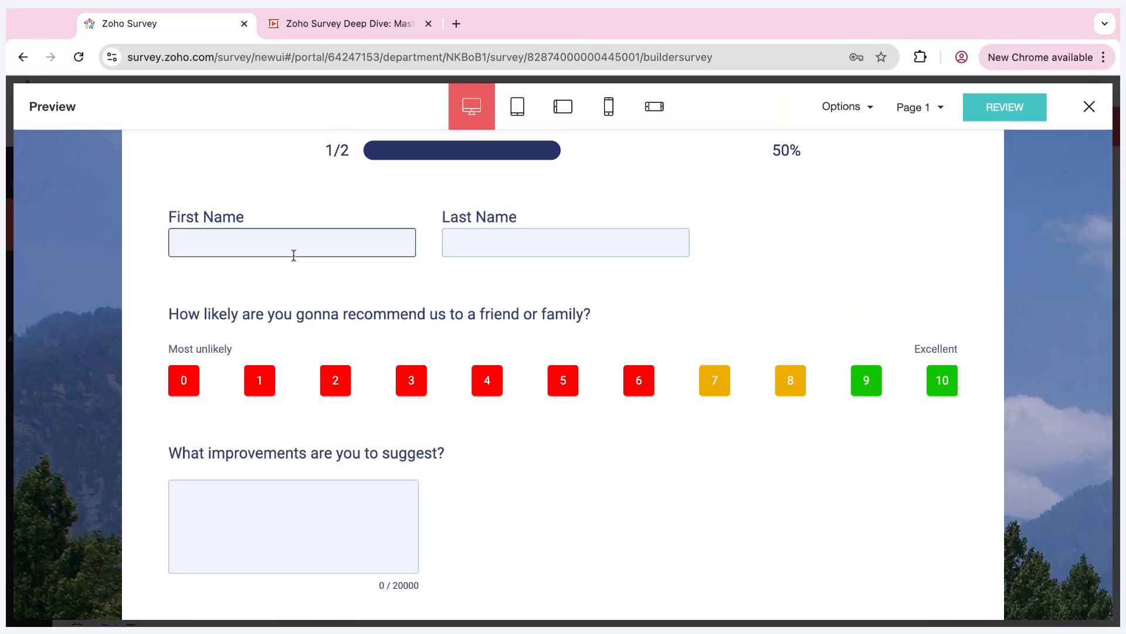
type("Suganthan")
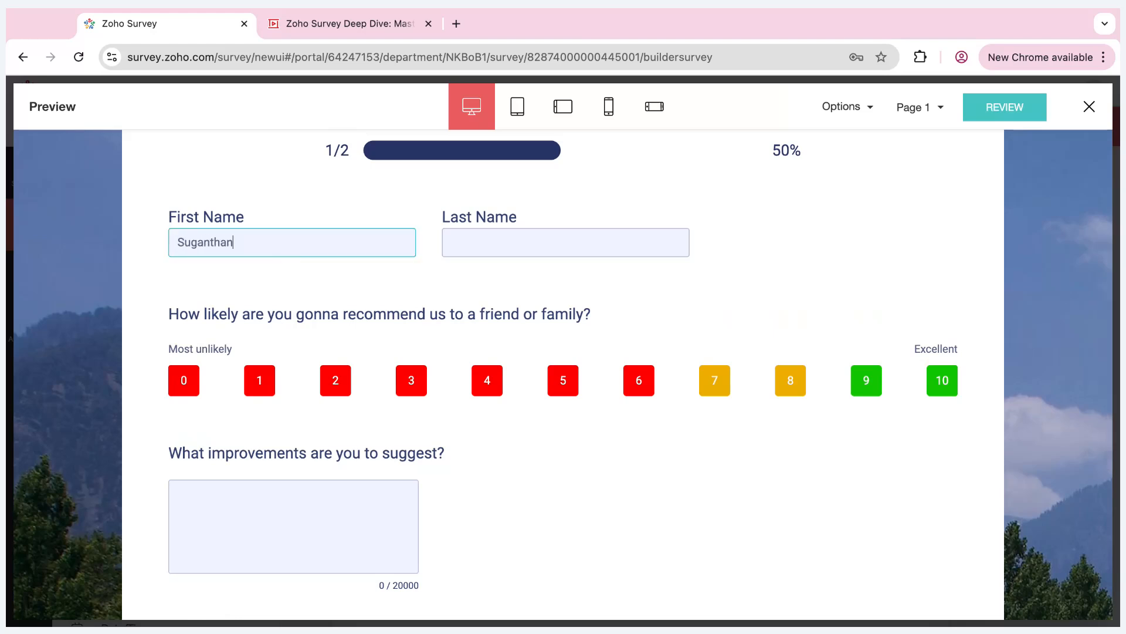
left_click(590, 241)
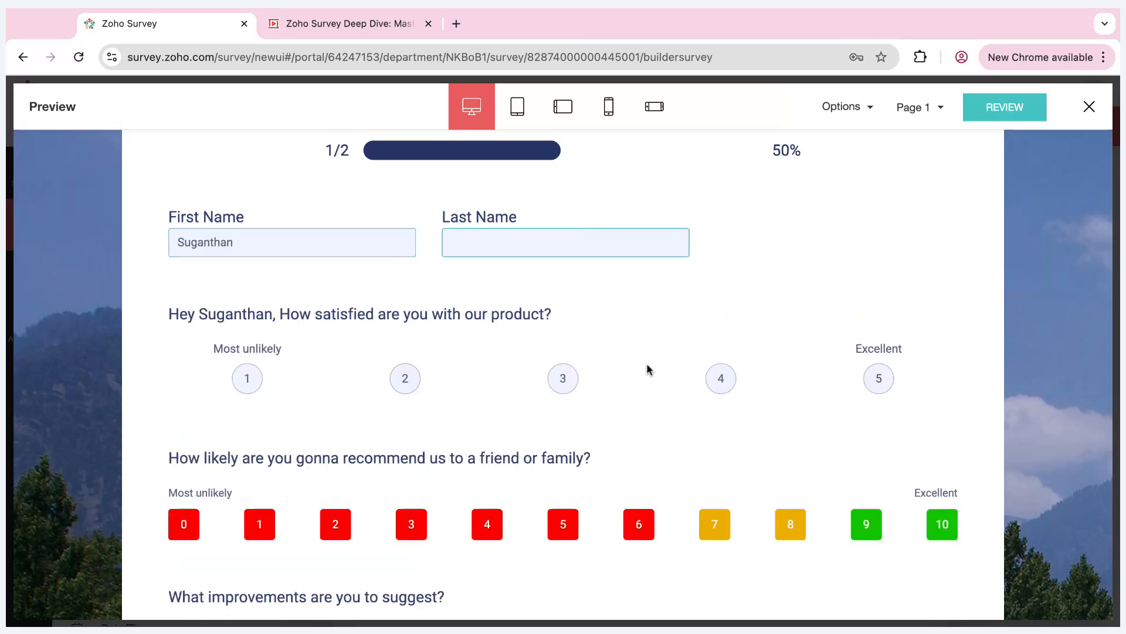
- Rate product satisfaction 4, choose Features as the most liked aspect, and advance the preview to page 2
left_click(723, 380)
scroll(674, 380, "down", 3)
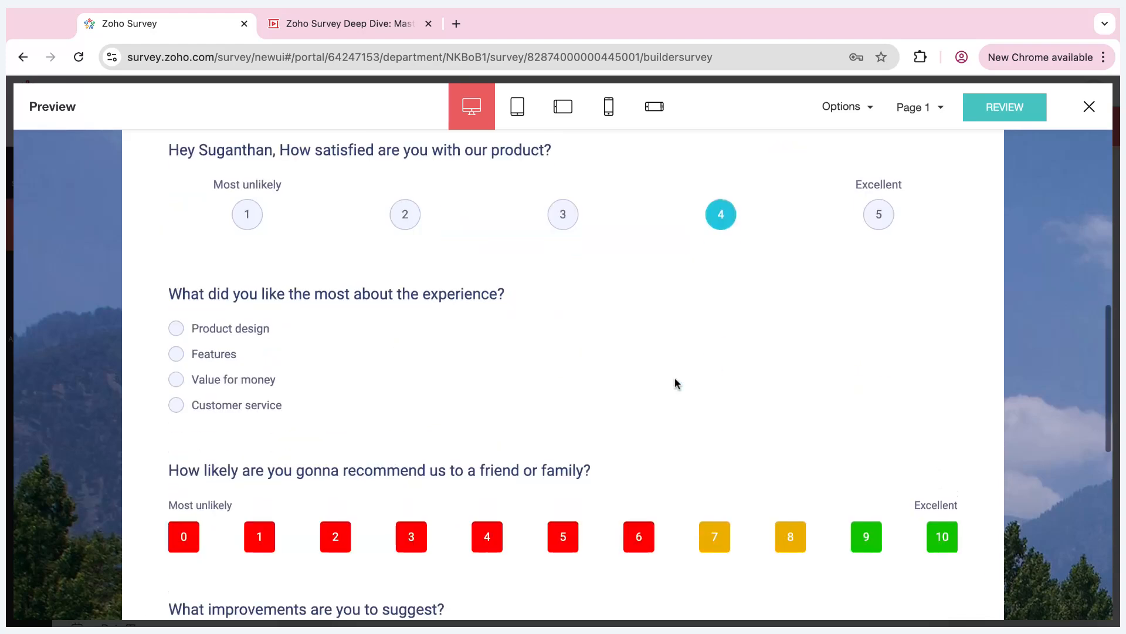
left_click(183, 353)
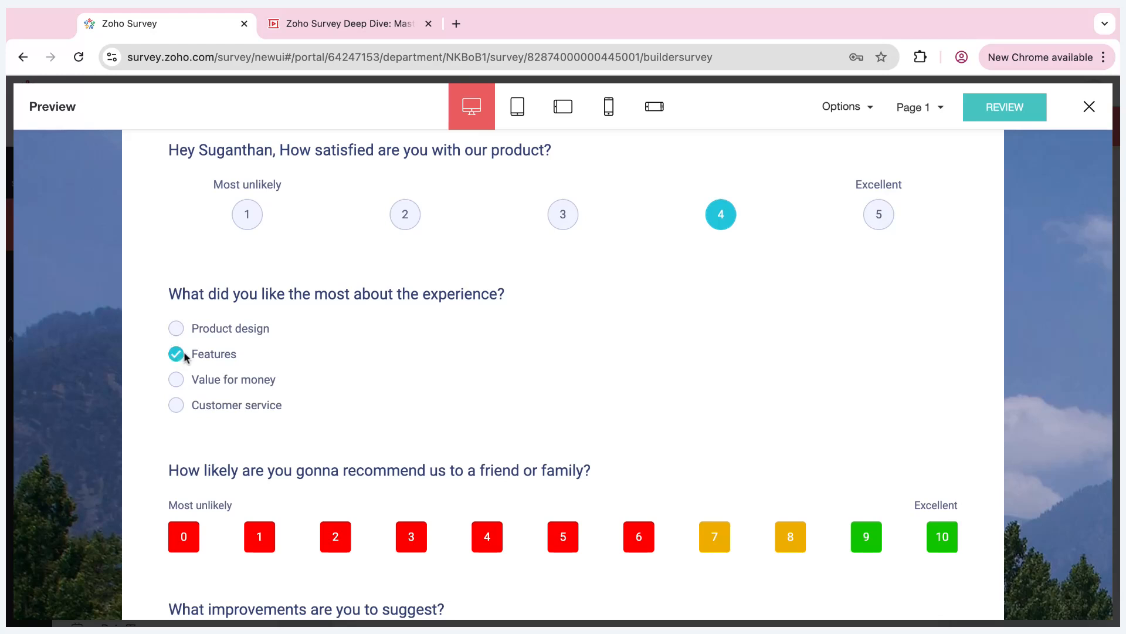
scroll(455, 377, "down", 10)
left_click(567, 417)
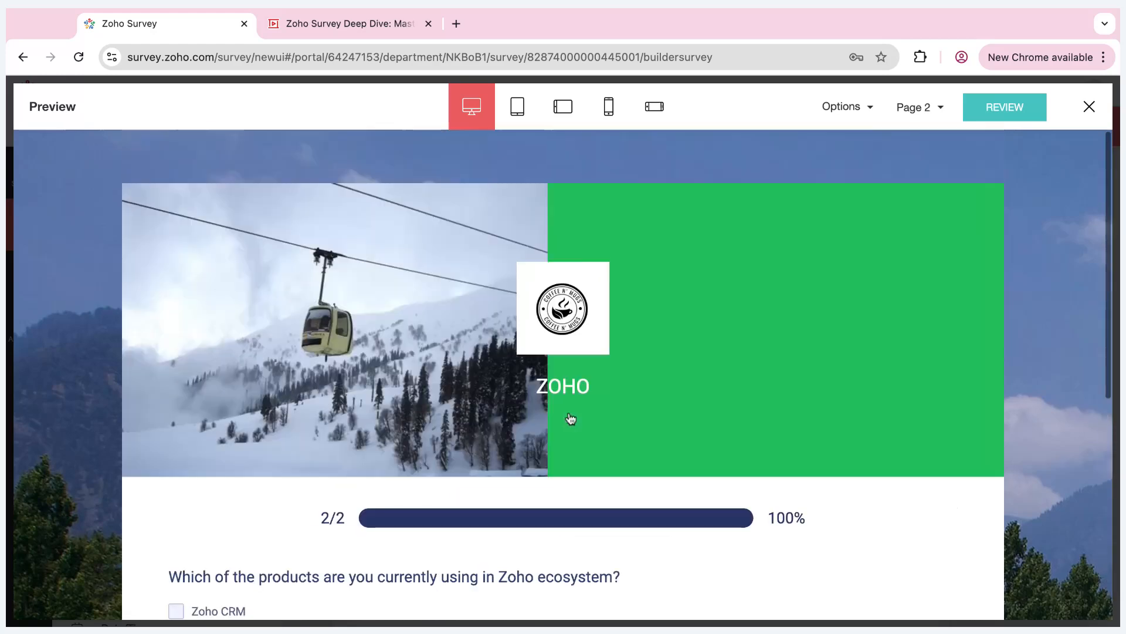
- Check which Zoho product choices are offered on page 2, close the preview, and return to the page 1 questions in the editor
scroll(568, 415, "down", 4)
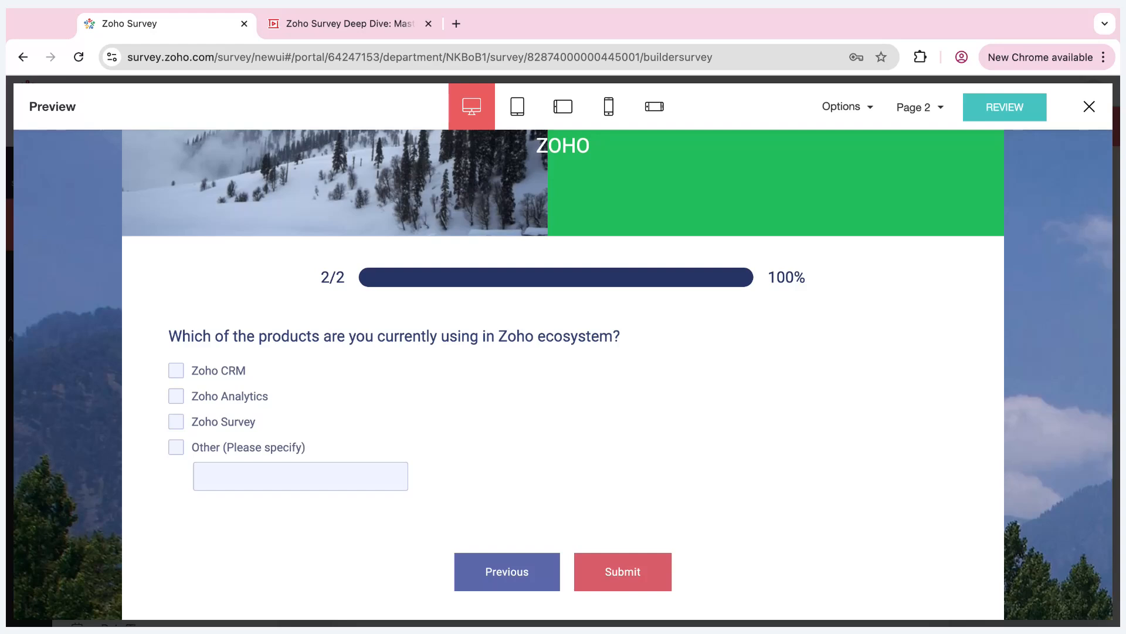
left_click(1090, 106)
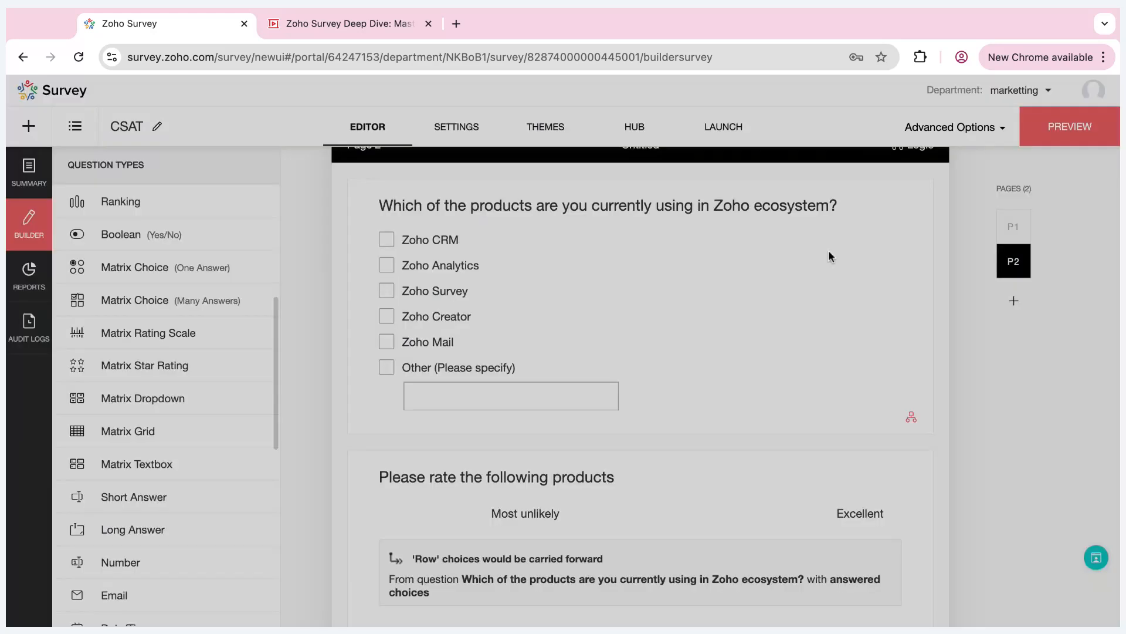
scroll(555, 400, "up", 6)
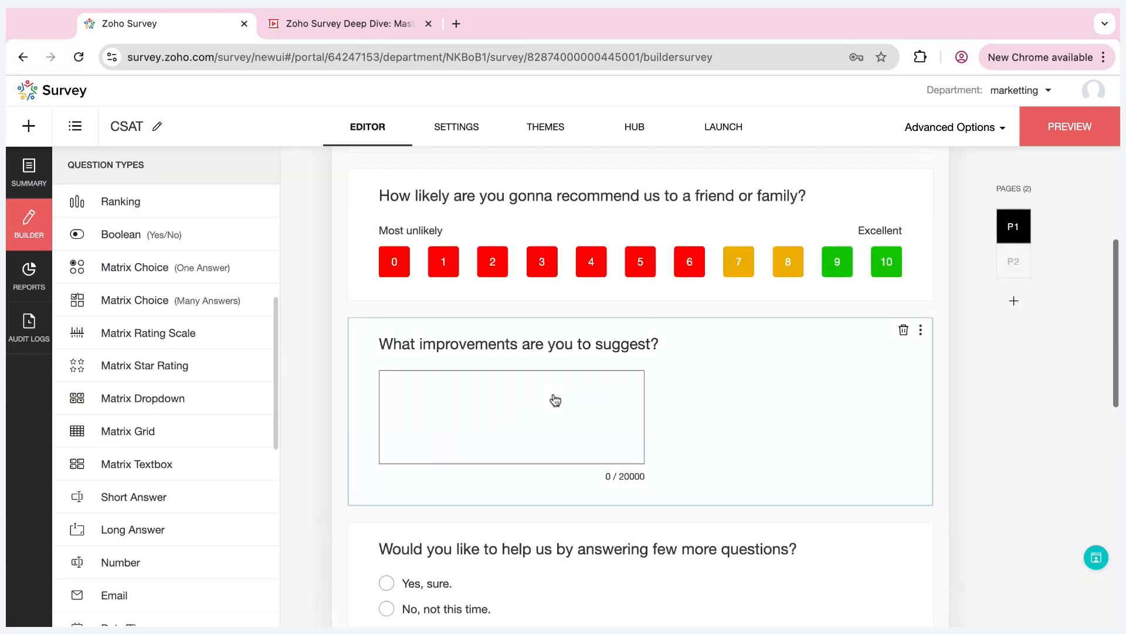
- Open the CSAT survey's Survey End Page settings and review the end page logic and default end page options
scroll(556, 400, "up", 8)
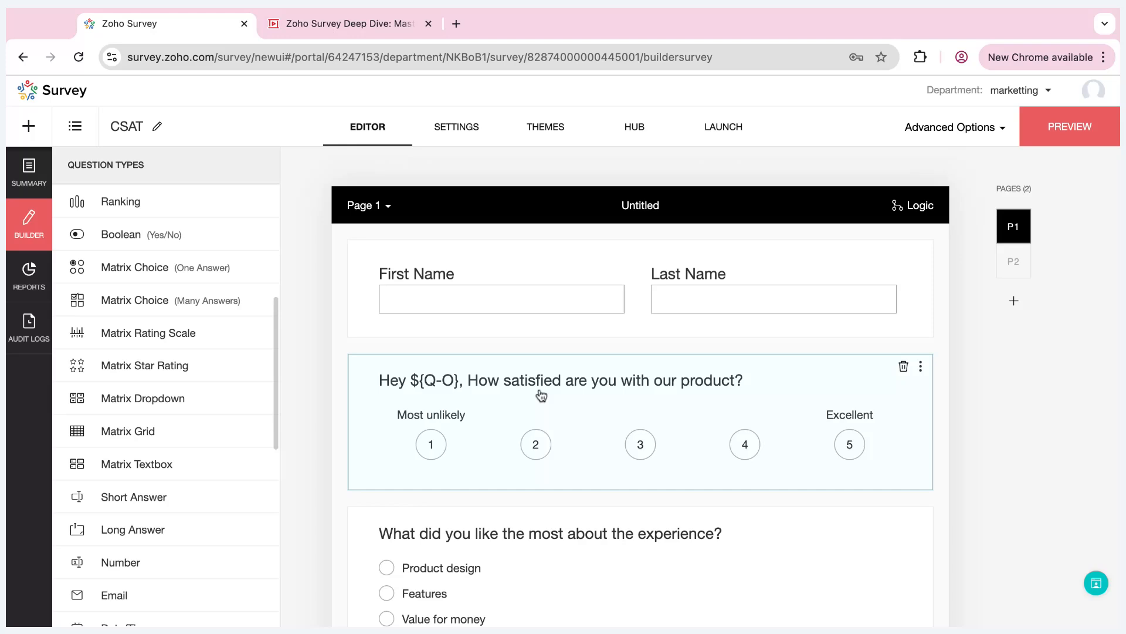
scroll(640, 382, "down", 3)
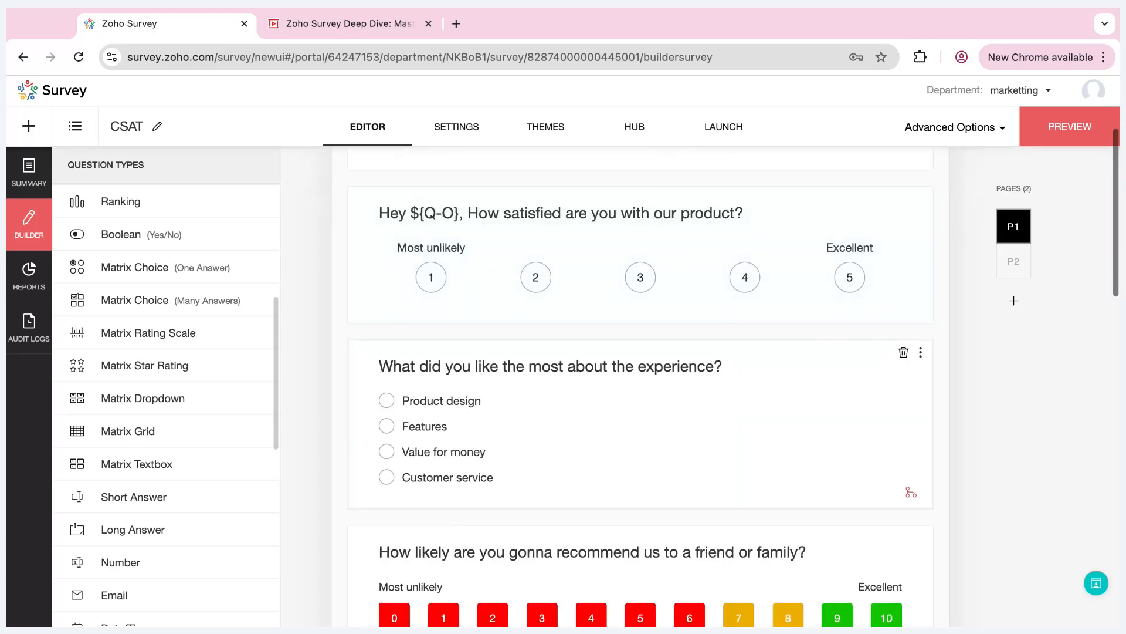
left_click(471, 130)
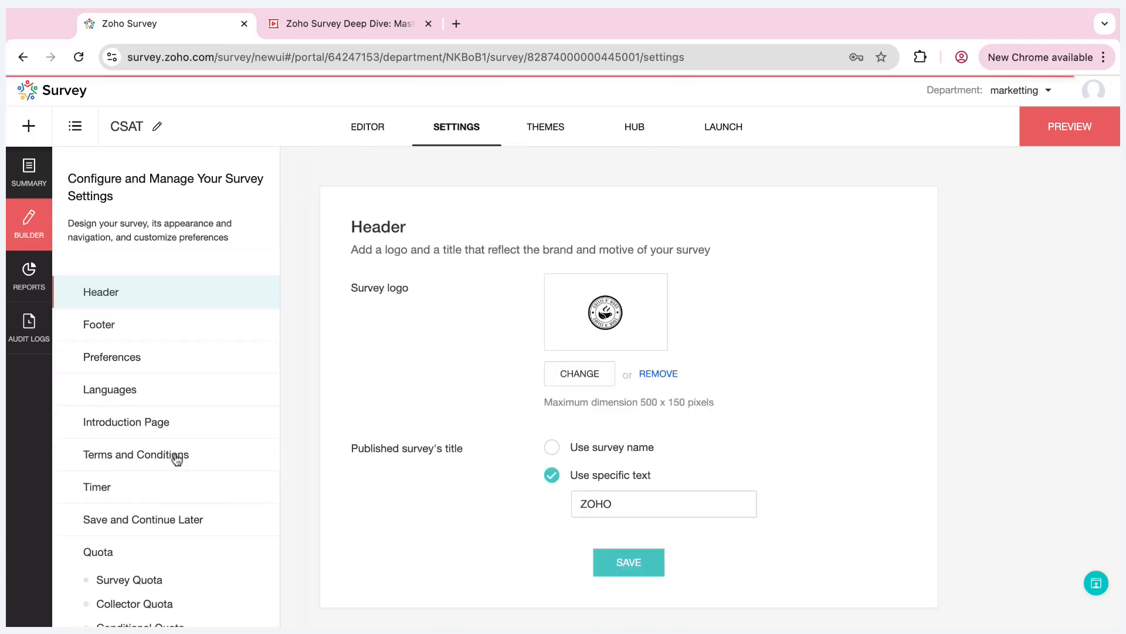
scroll(156, 499, "down", 4)
scroll(151, 522, "down", 1)
left_click(151, 505)
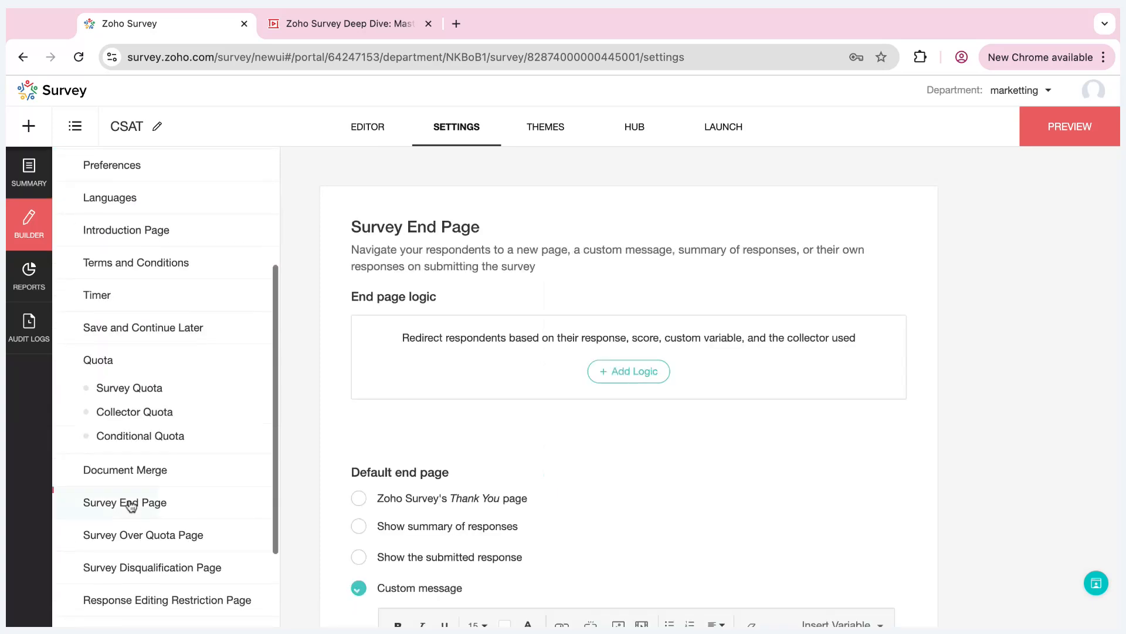
scroll(579, 498, "down", 3)
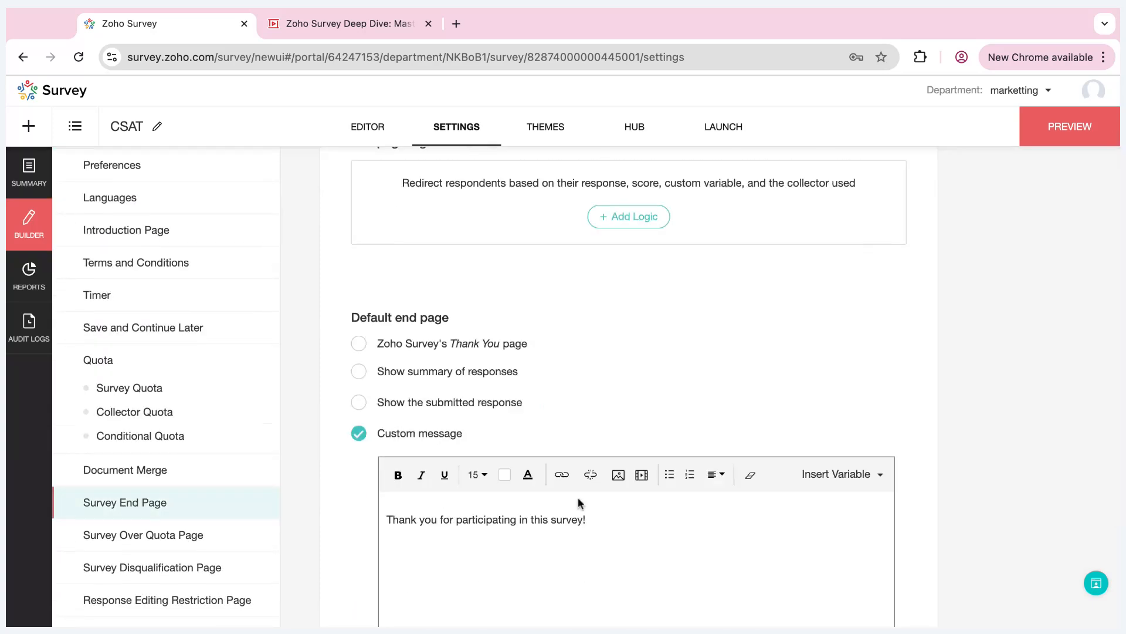
scroll(579, 498, "down", 3)
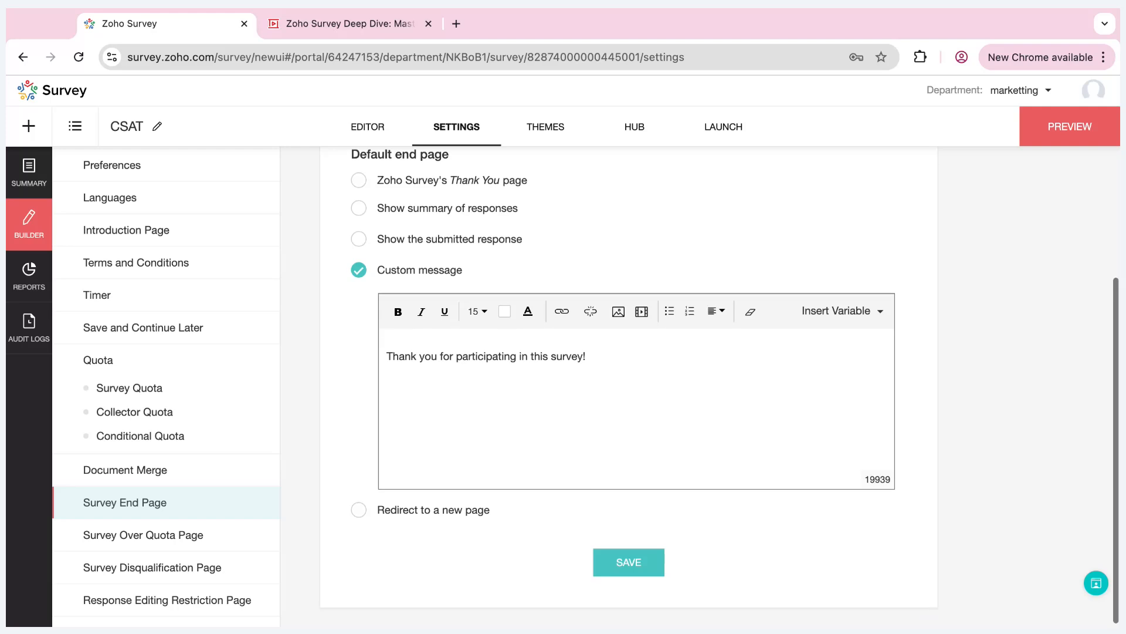
scroll(579, 497, "up", 6)
scroll(565, 485, "down", 5)
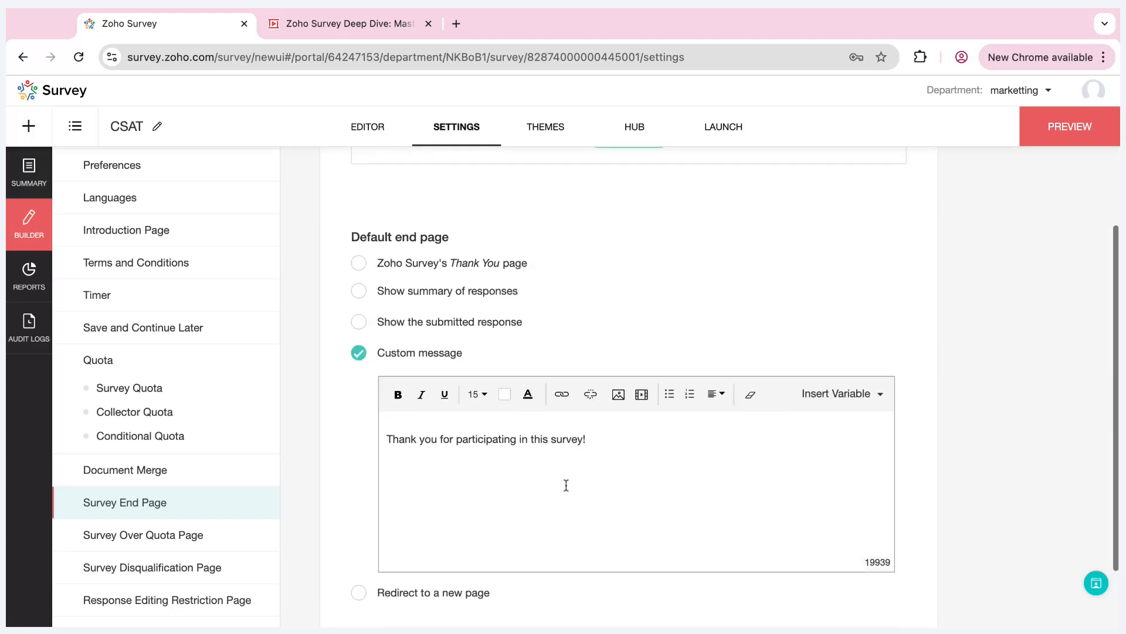
scroll(509, 467, "down", 1)
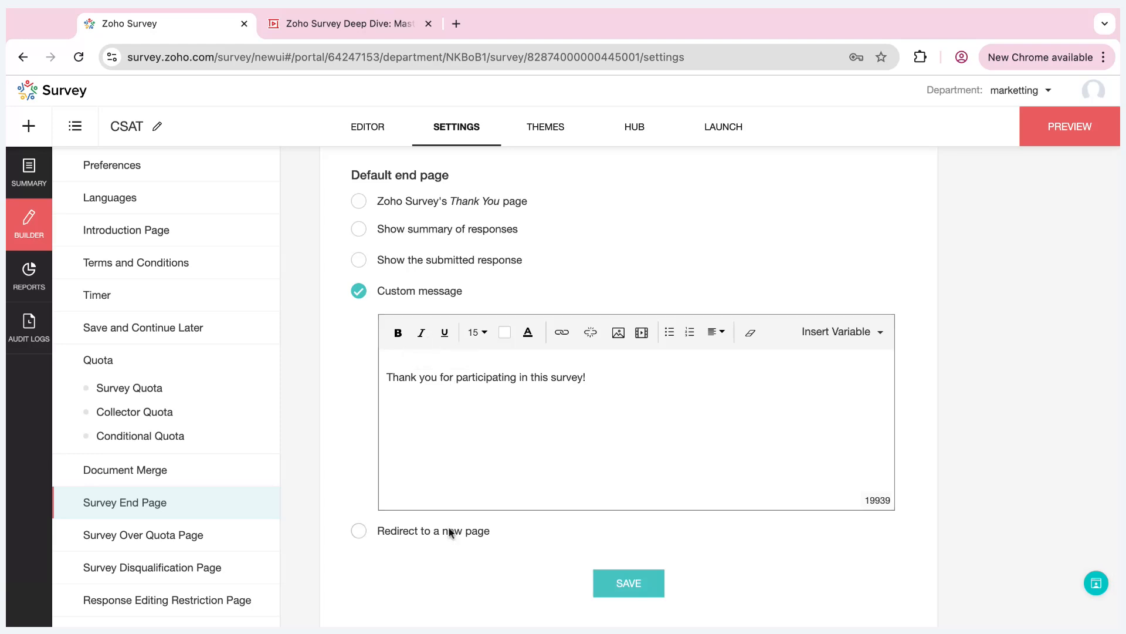
- Try Redirect to a new page as the default end page and switch back to Custom message
left_click(422, 535)
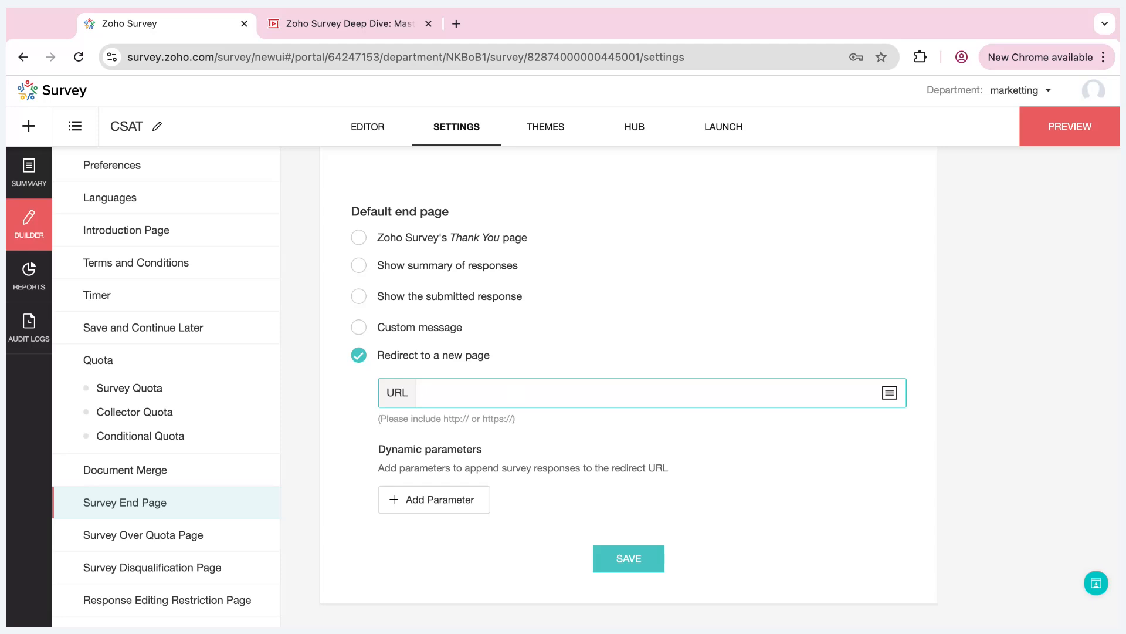
scroll(508, 392, "up", 2)
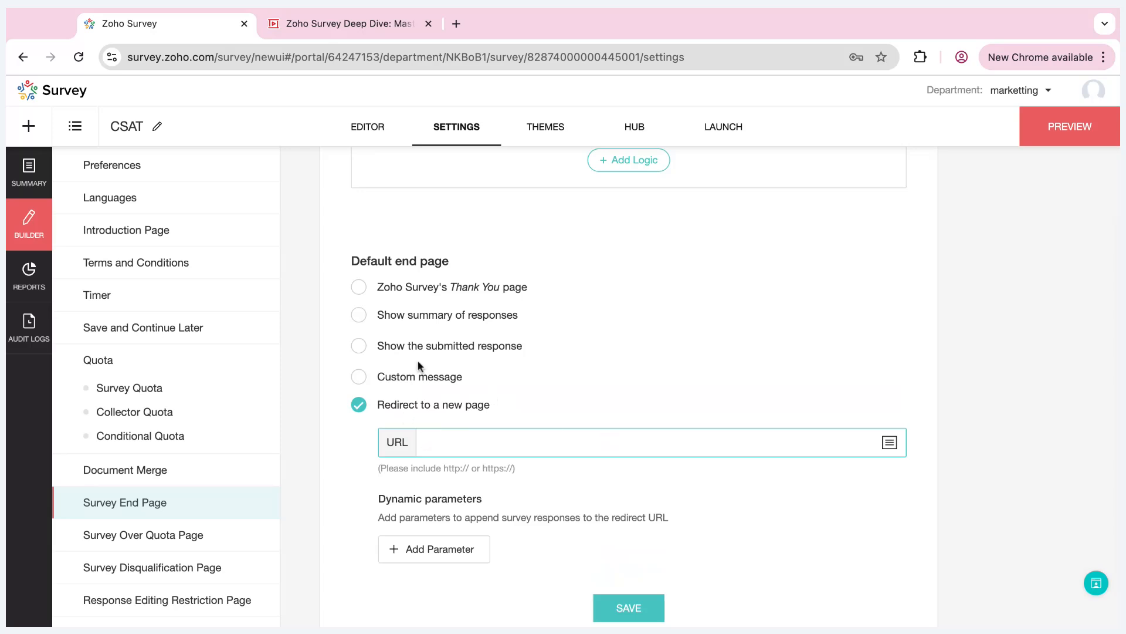
left_click(417, 377)
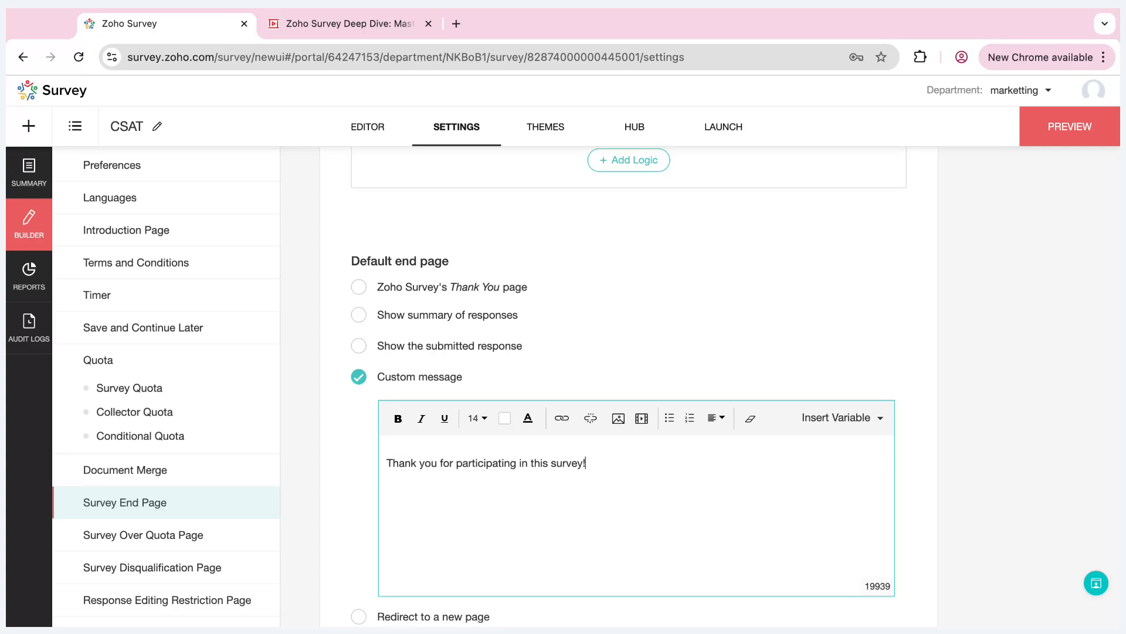
- Add end page logic with the question about recommending us to a friend or family as the subject of condition C1
scroll(645, 351, "up", 4)
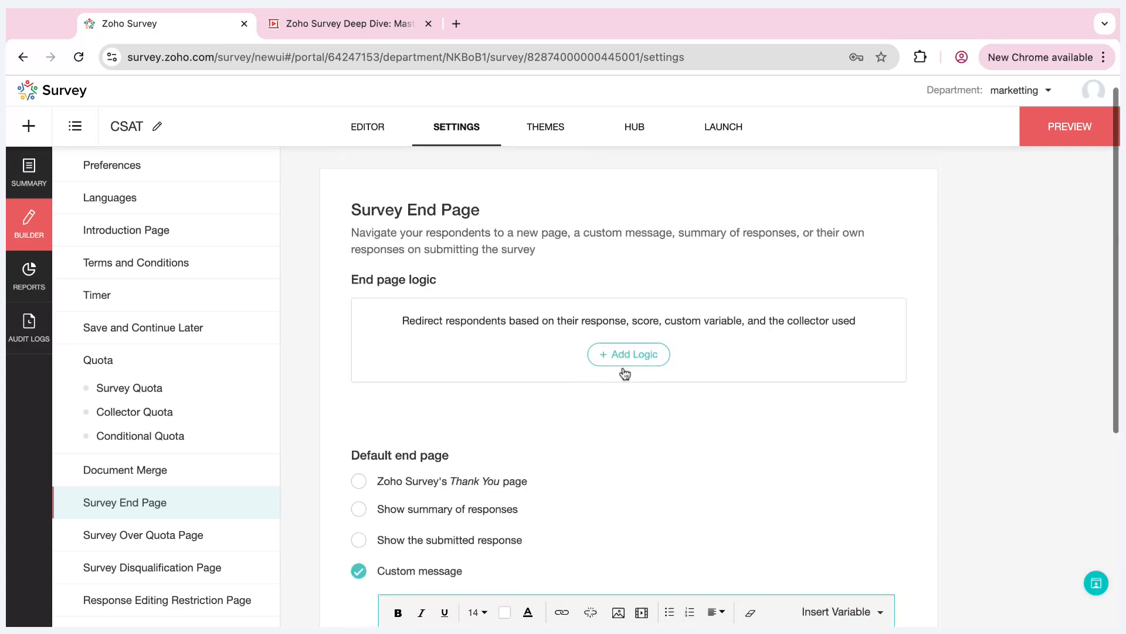
left_click(640, 358)
left_click(483, 348)
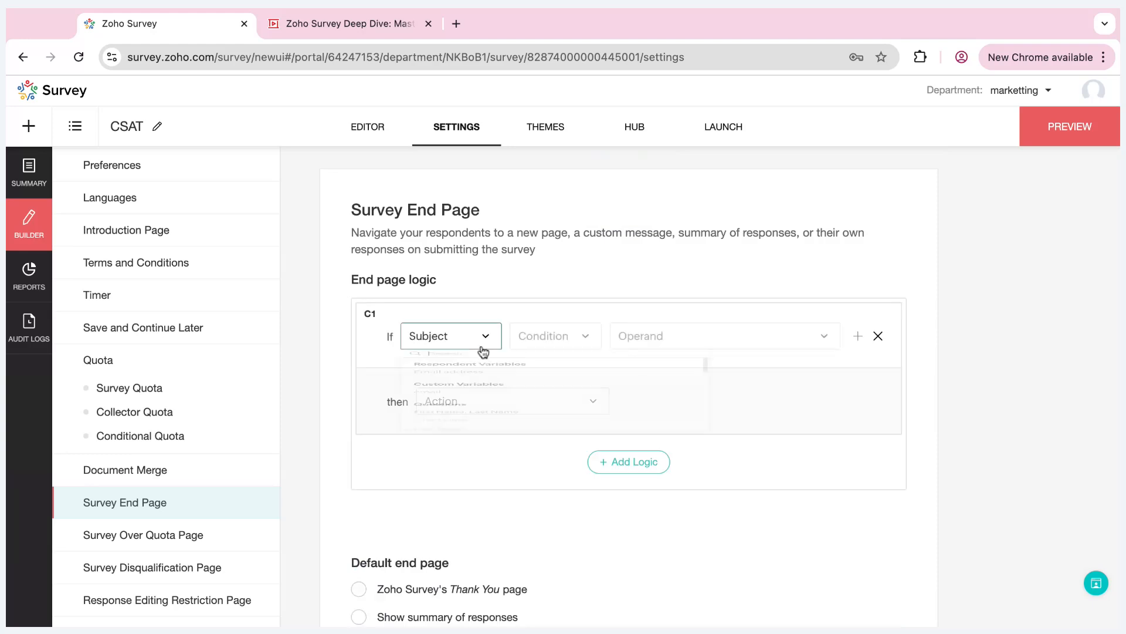
scroll(526, 504, "down", 3)
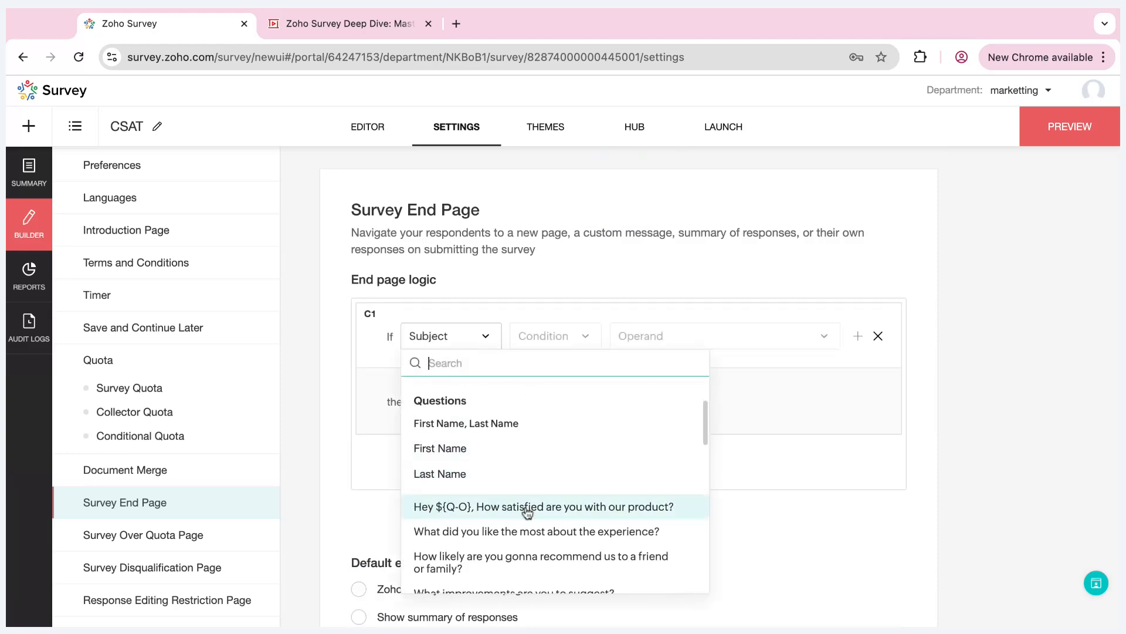
left_click(545, 562)
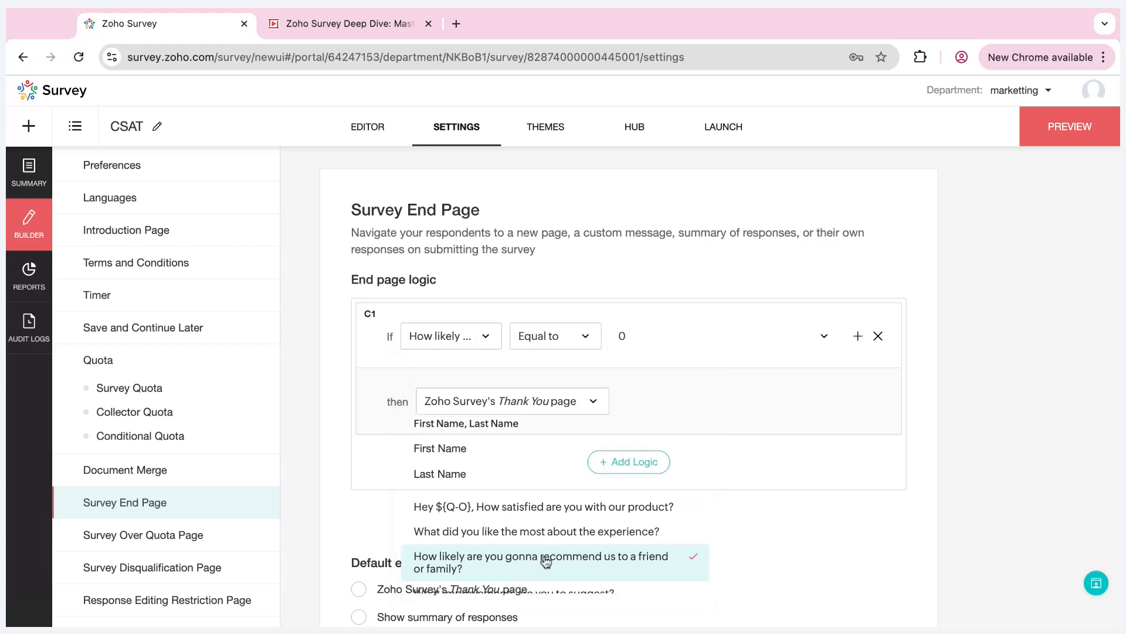
- Set end page condition C1 to apply when the recommendation rating is greater than 8
left_click(581, 345)
left_click(560, 444)
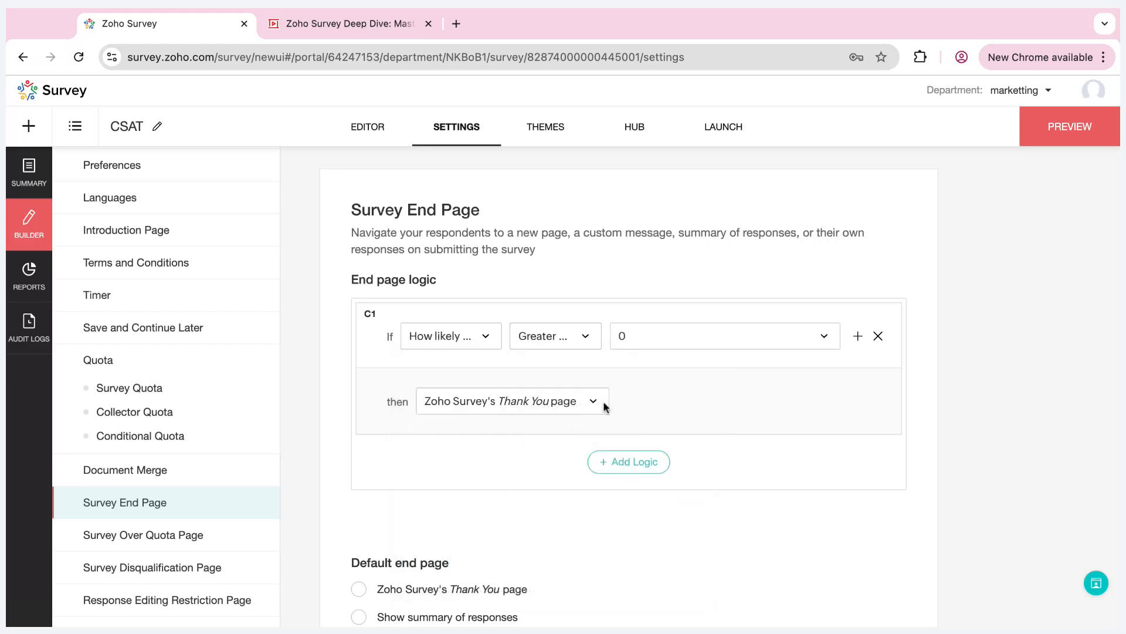
left_click(705, 346)
scroll(653, 502, "down", 2)
left_click(655, 498)
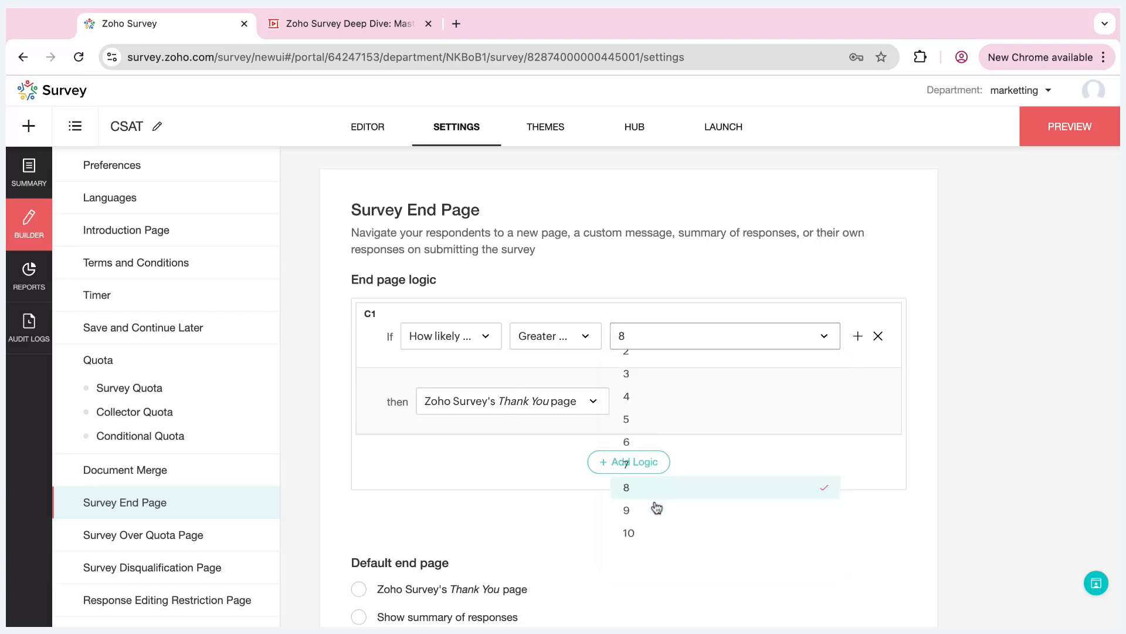
- Set the action of end page condition C1 to Redirect to a new page and review the remaining end page settings
left_click(558, 399)
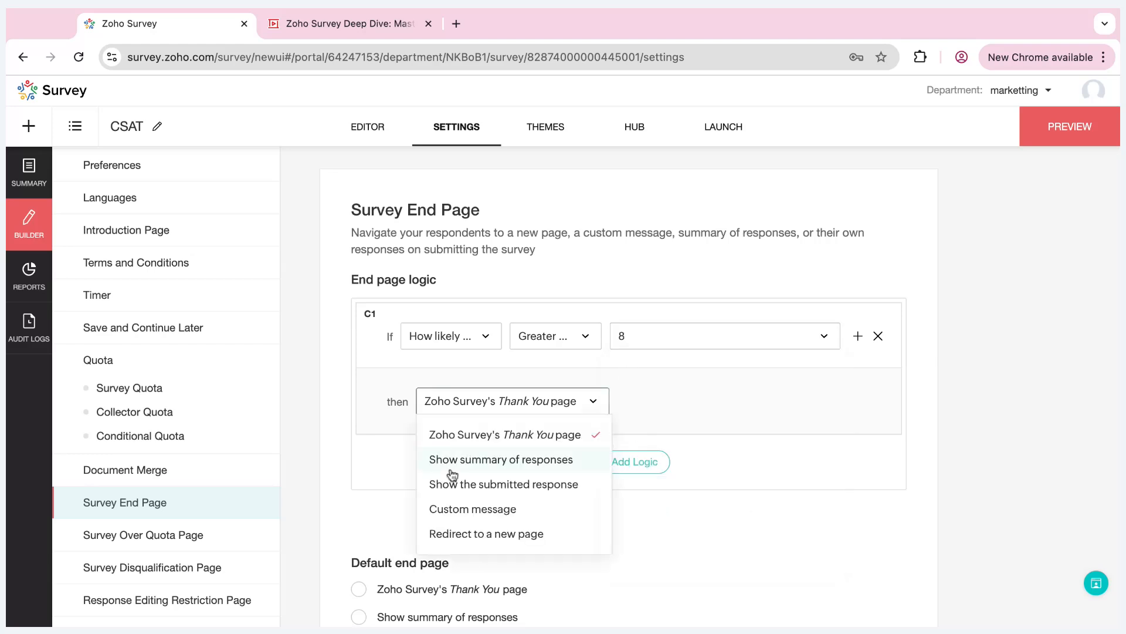
left_click(462, 509)
left_click(566, 403)
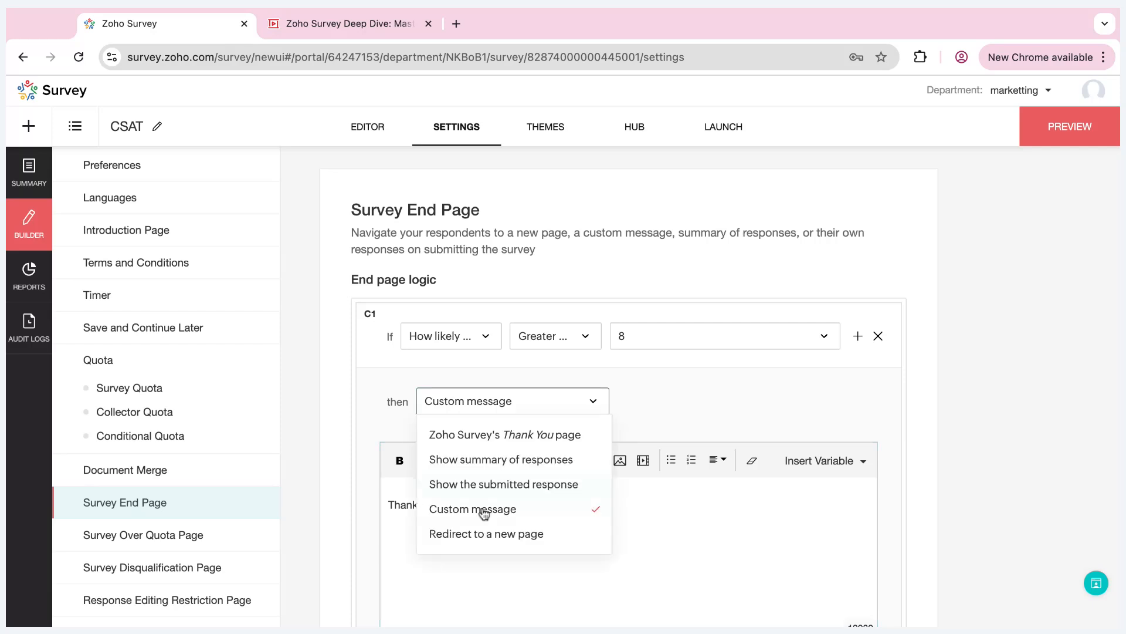
left_click(477, 534)
scroll(636, 435, "down", 2)
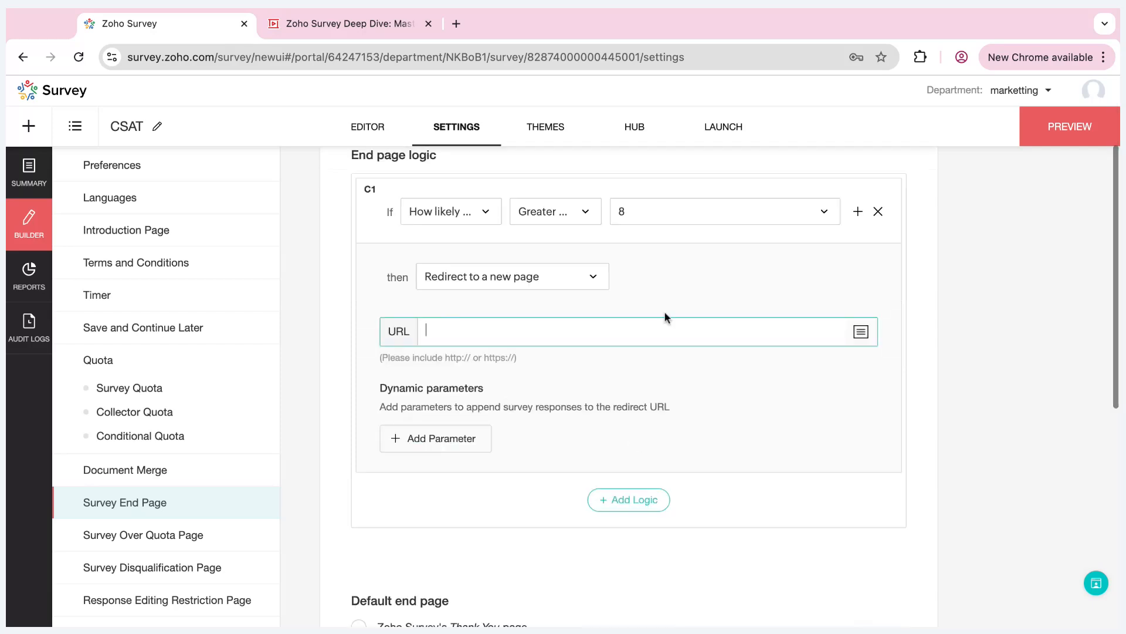
scroll(743, 343, "down", 2)
scroll(742, 343, "up", 2)
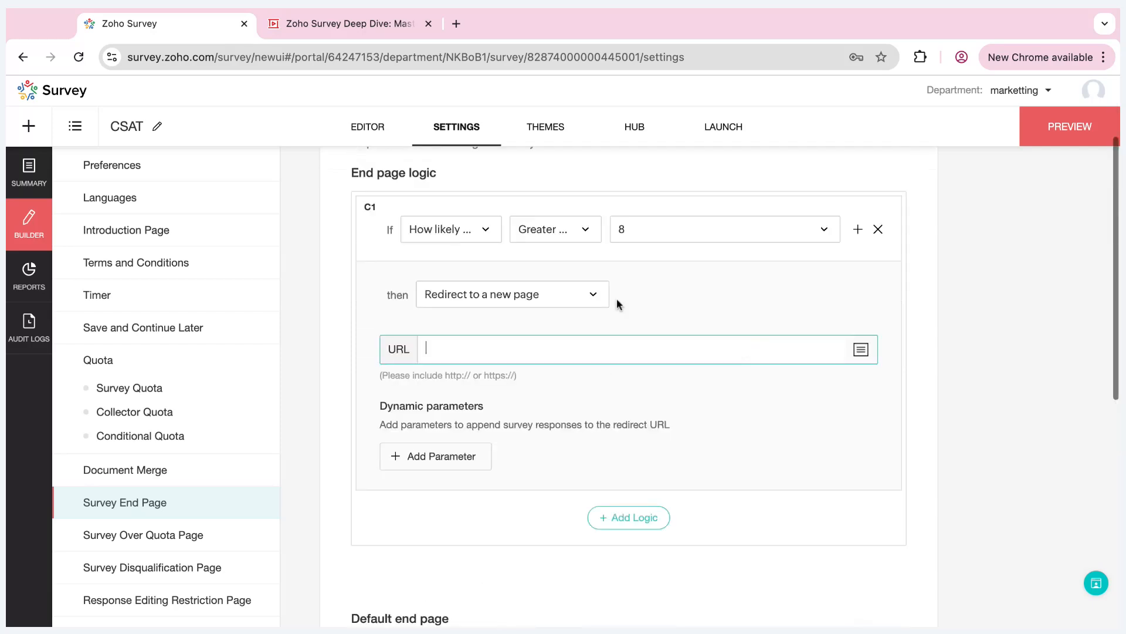
scroll(646, 312, "down", 5)
scroll(467, 515, "down", 2)
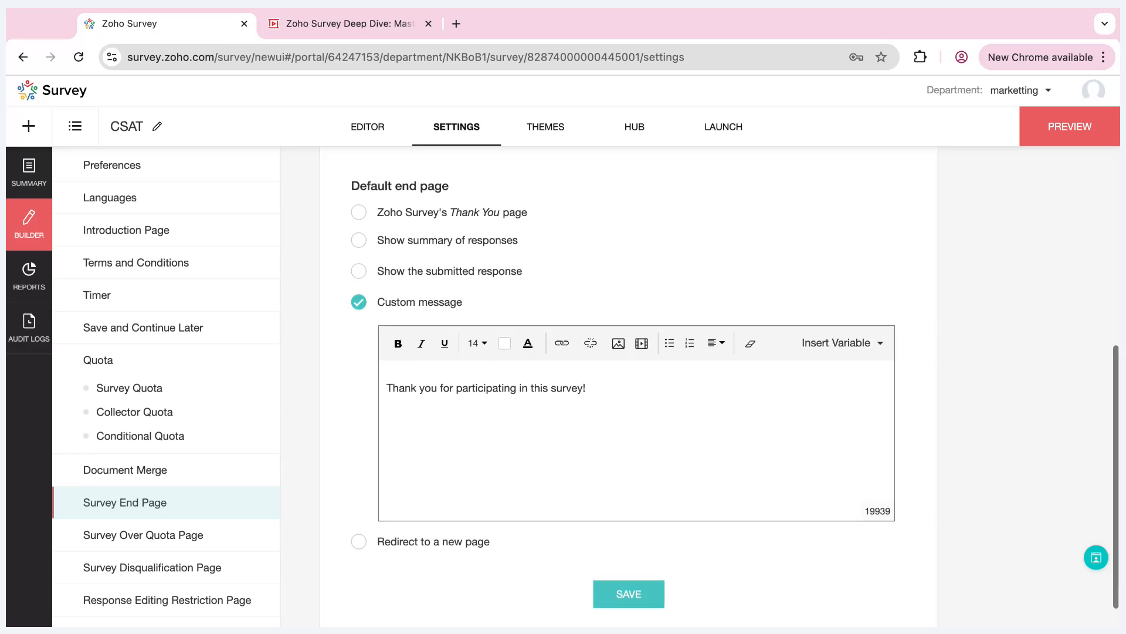
scroll(576, 439, "up", 6)
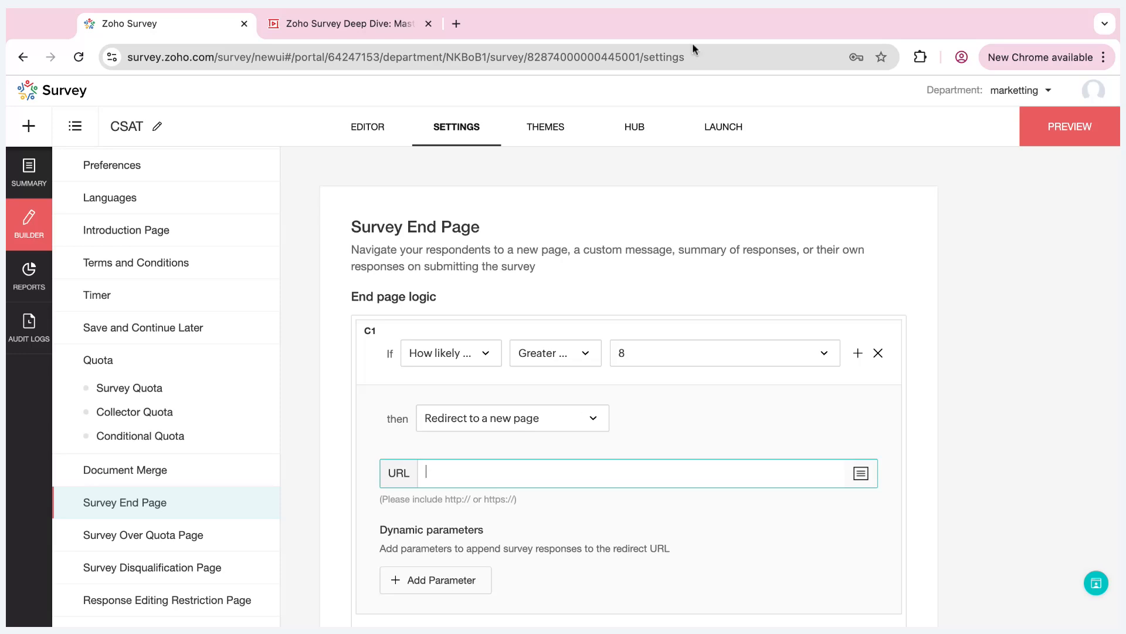
- Start a trigger email in the survey's Hub and add a condition based on the product satisfaction question
left_click(648, 120)
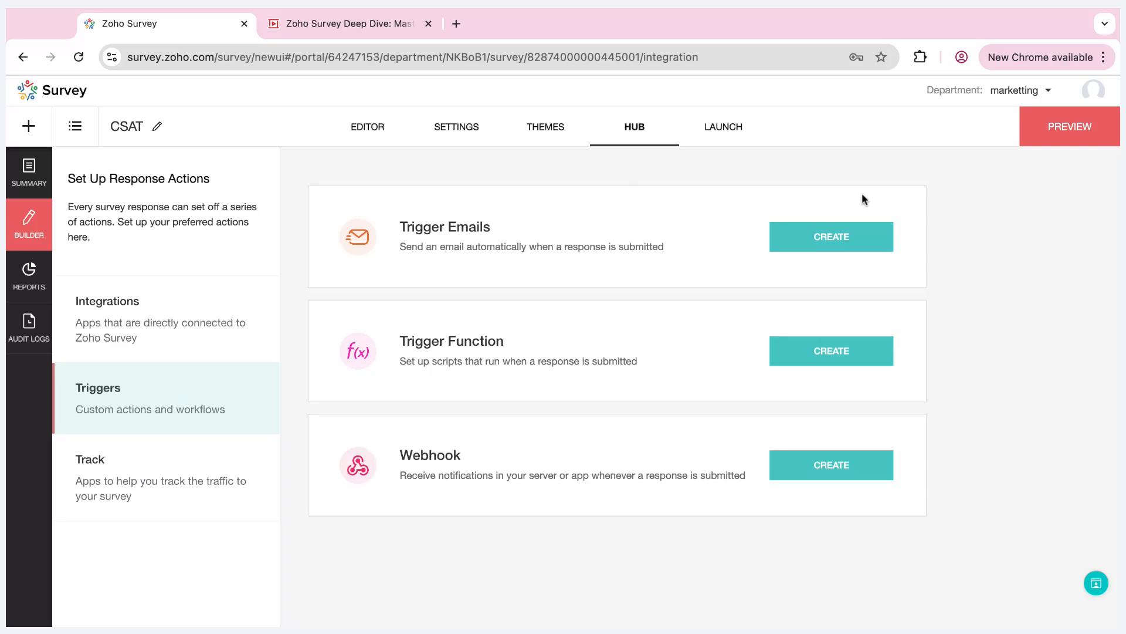
left_click(846, 241)
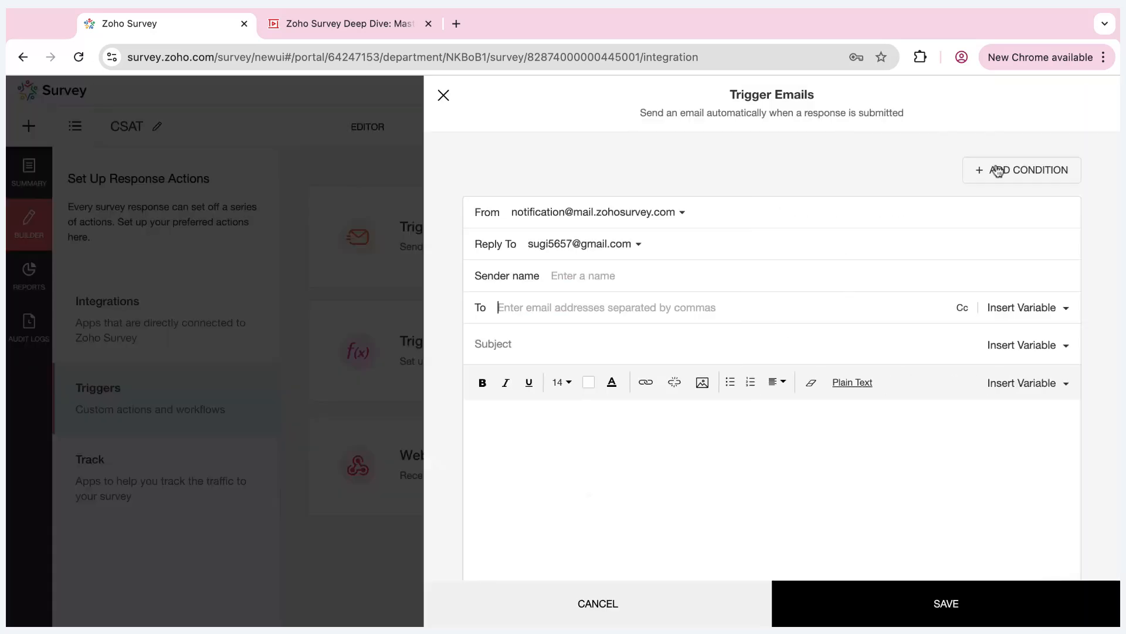
left_click(997, 171)
left_click(630, 226)
scroll(595, 336, "down", 2)
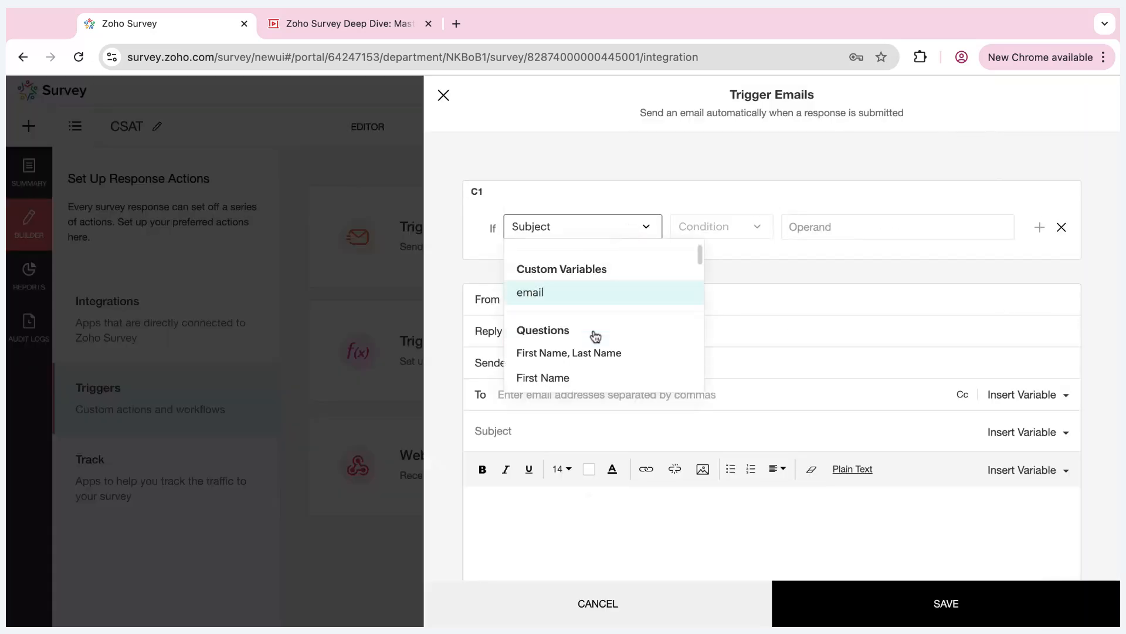
scroll(595, 336, "down", 3)
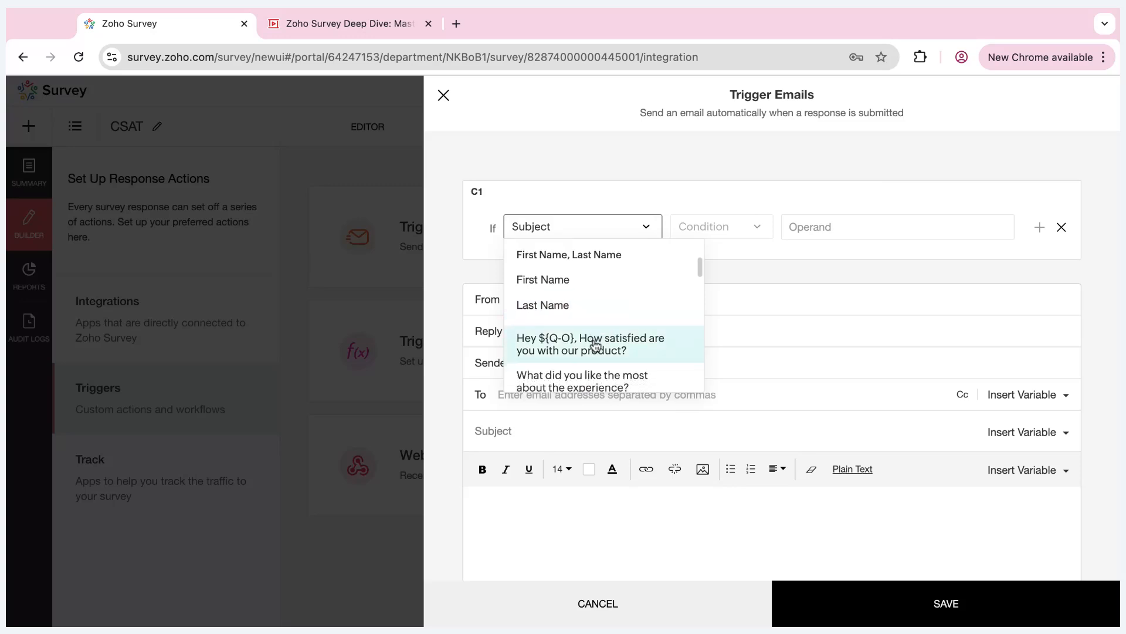
left_click(596, 344)
- Set the trigger email condition to a product satisfaction rating less than 3
left_click(757, 227)
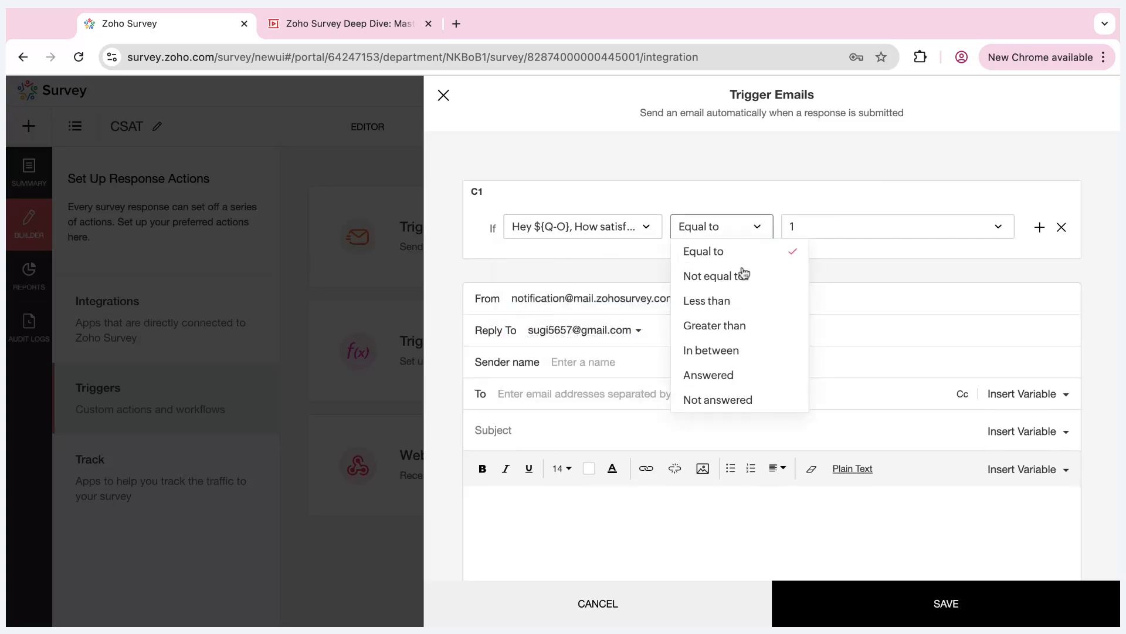
left_click(710, 300)
left_click(839, 232)
left_click(837, 300)
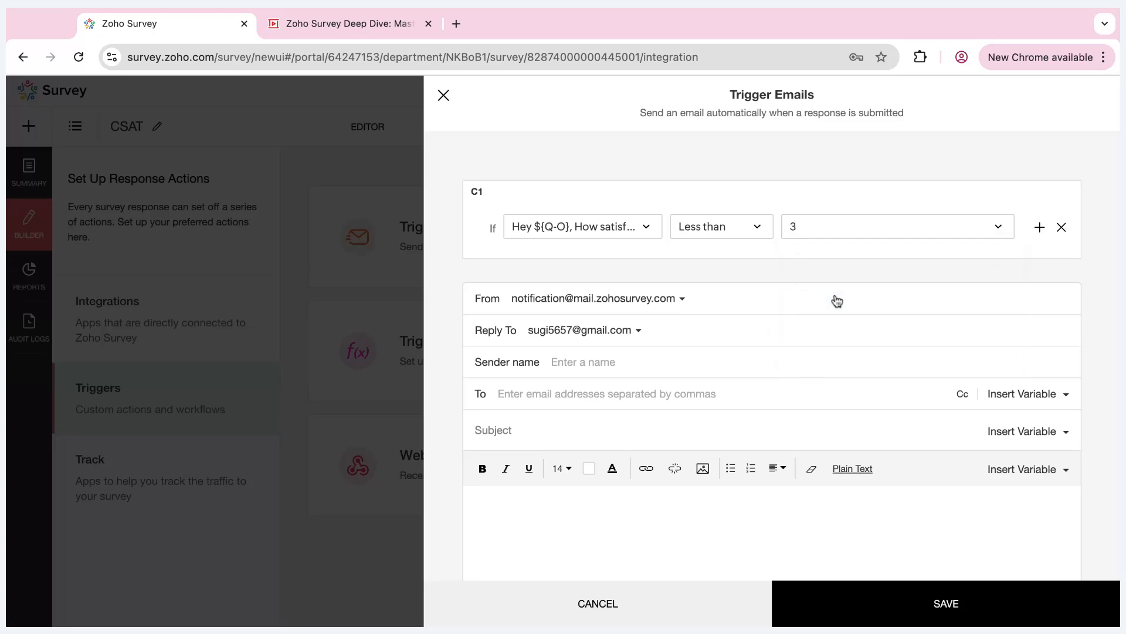
- Insert the respondent's Email address variable as the trigger email's recipient, review the form and close it without saving
scroll(832, 359, "down", 3)
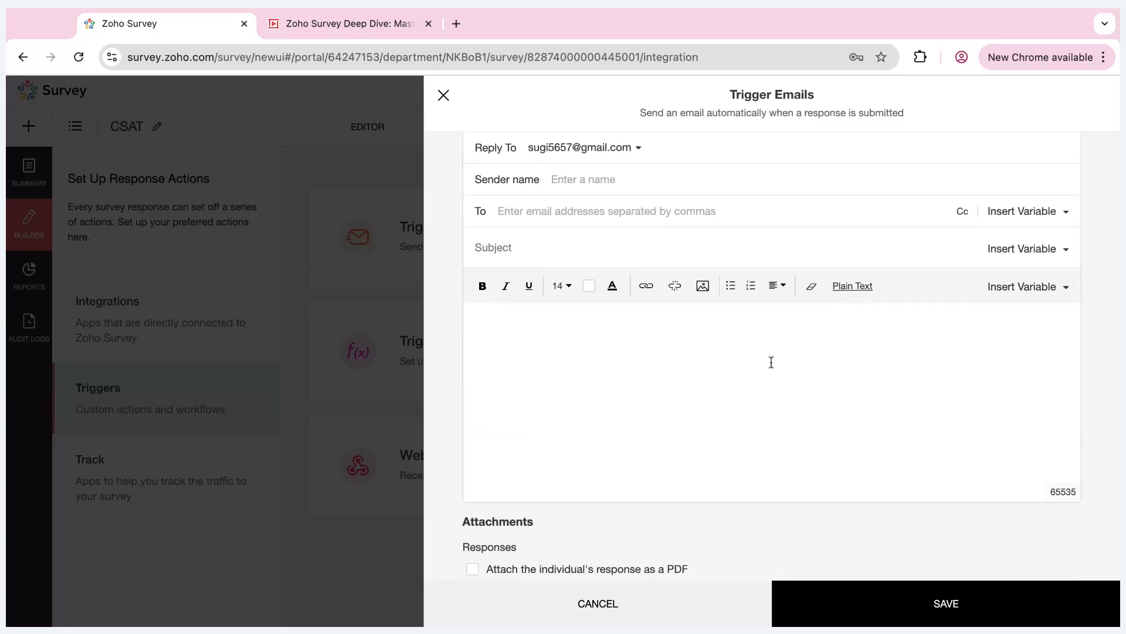
scroll(772, 362, "up", 1)
left_click(1026, 230)
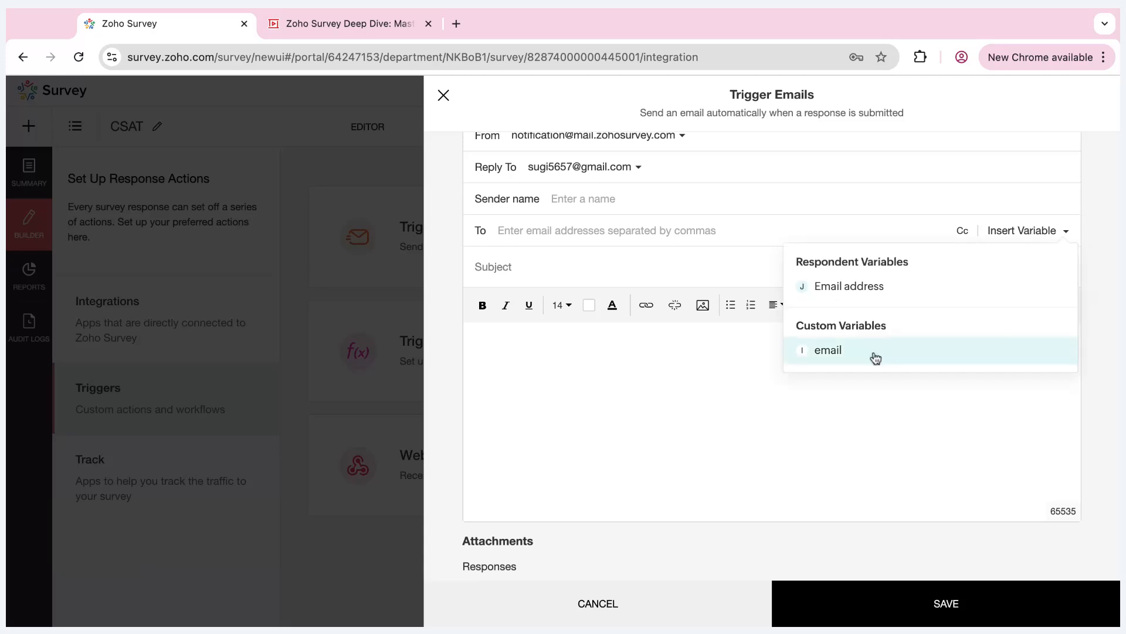
left_click(880, 292)
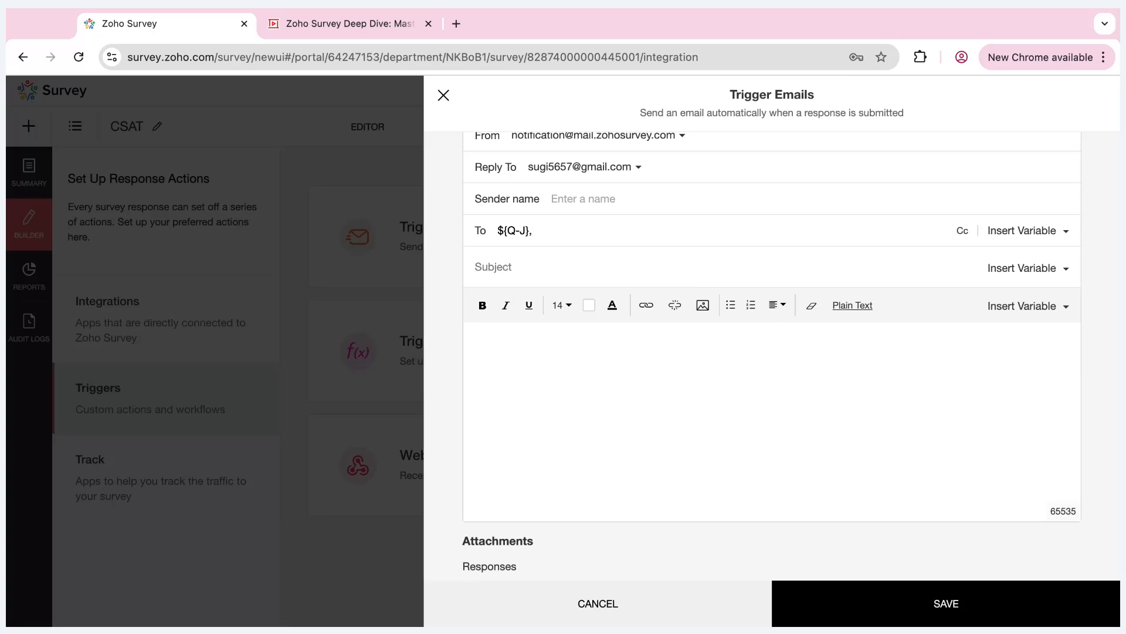
scroll(772, 352, "up", 5)
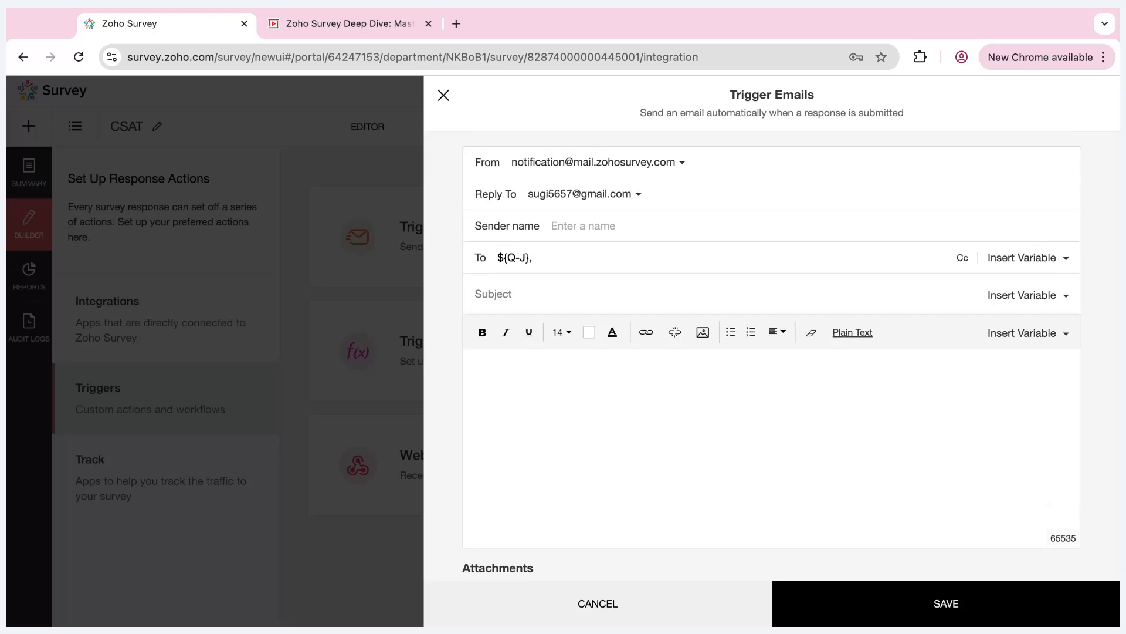
scroll(772, 325, "up", 1)
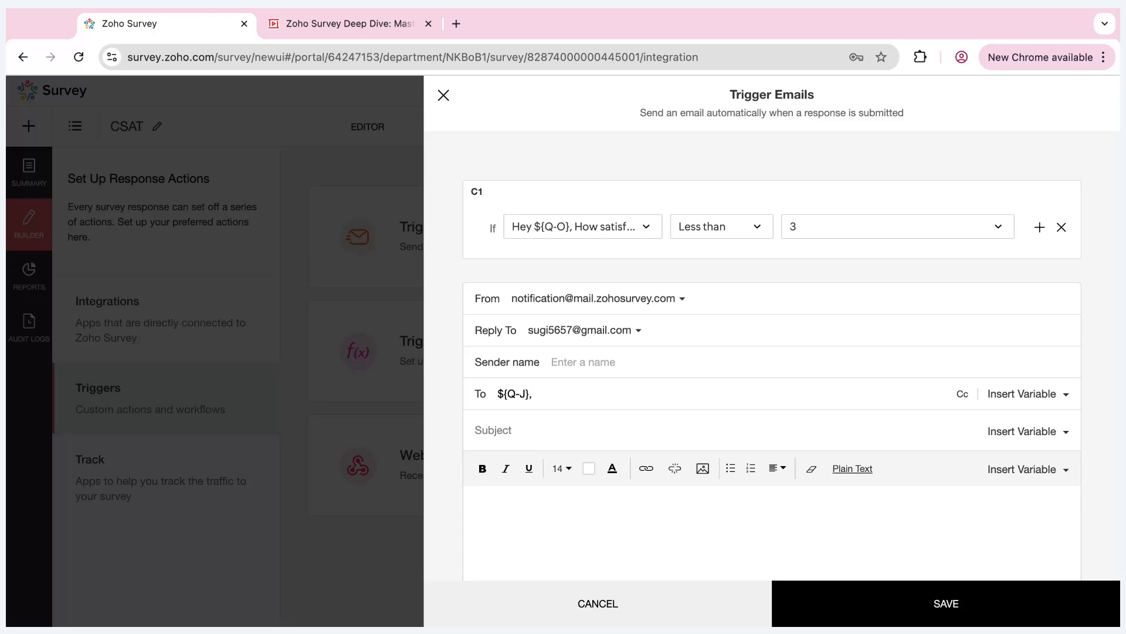
left_click(444, 95)
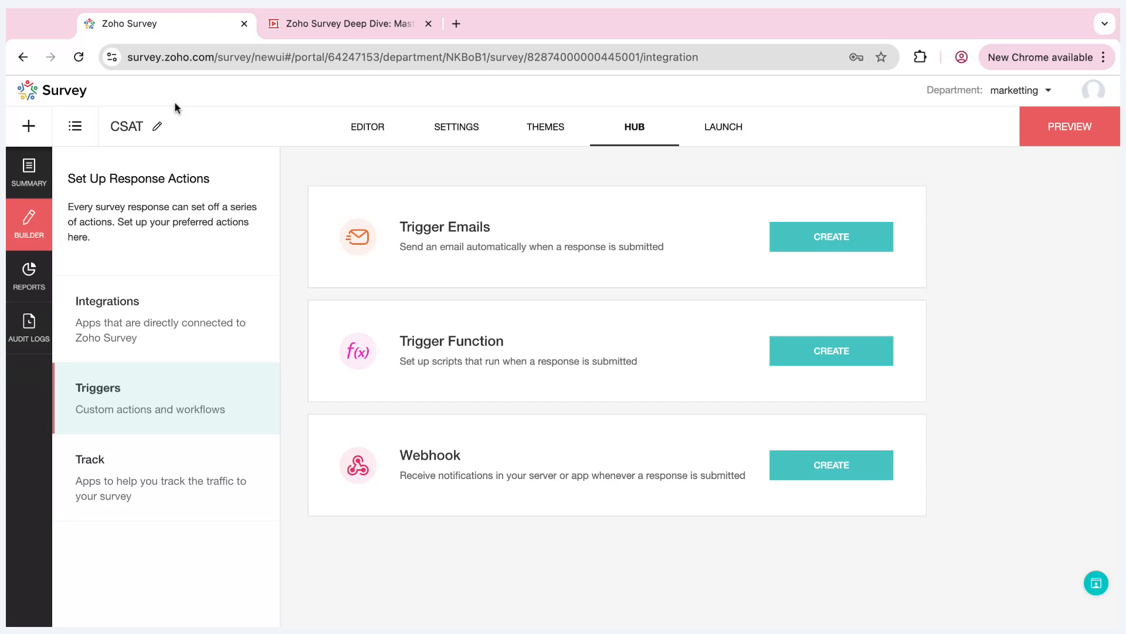
- Open the Lifestyle survey from the list of surveys for editing and preview it
left_click(75, 128)
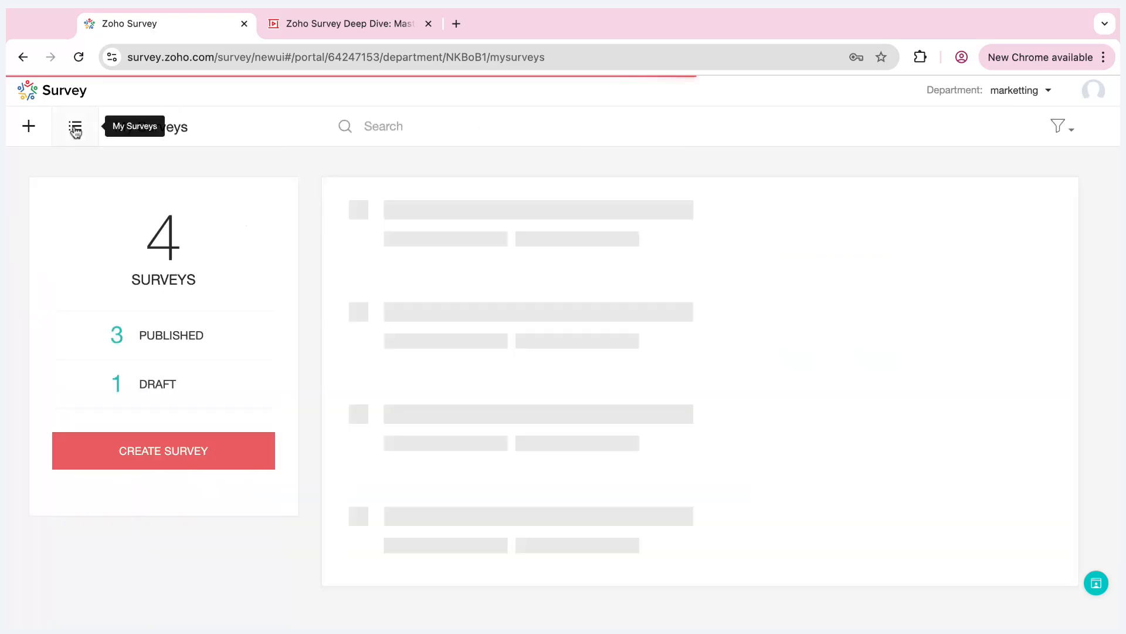
mouse_move(837, 454)
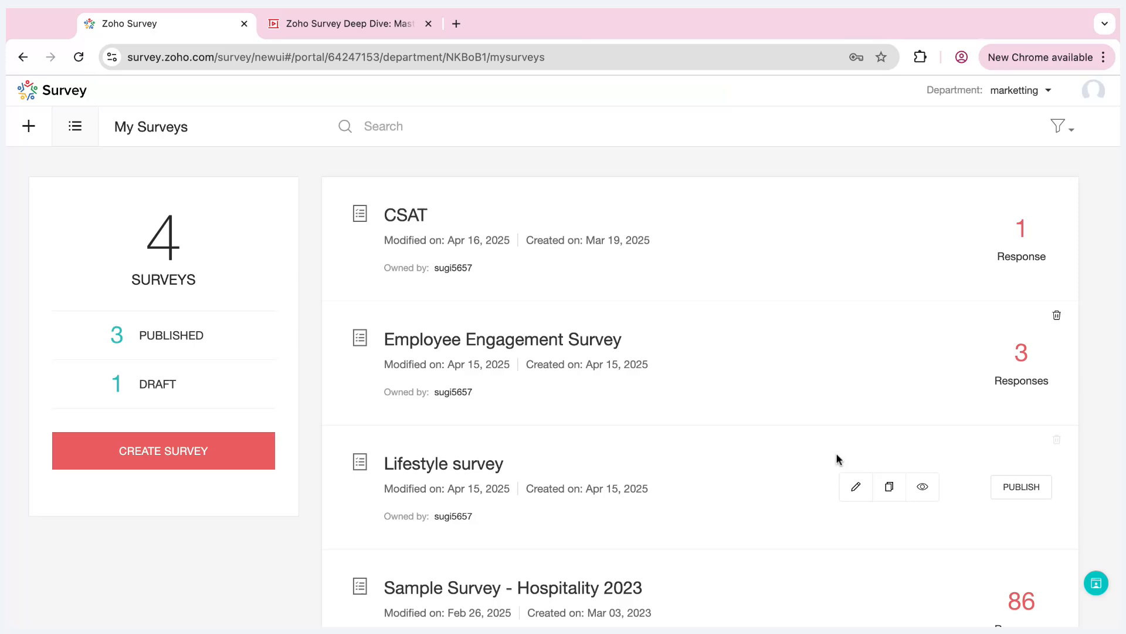
left_click(857, 487)
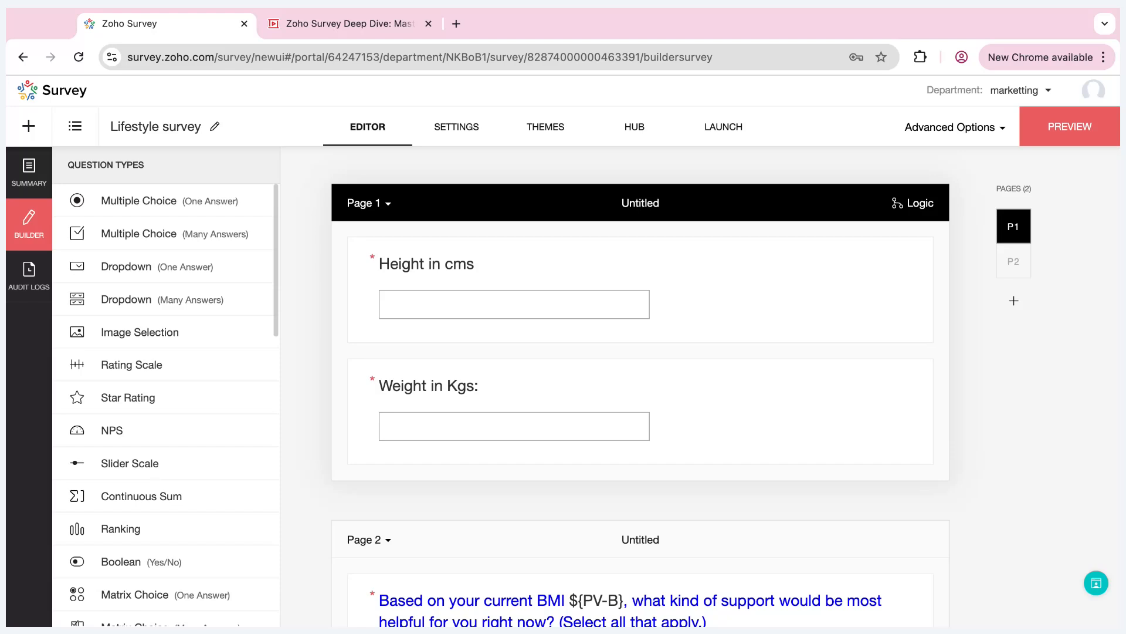
left_click(1090, 132)
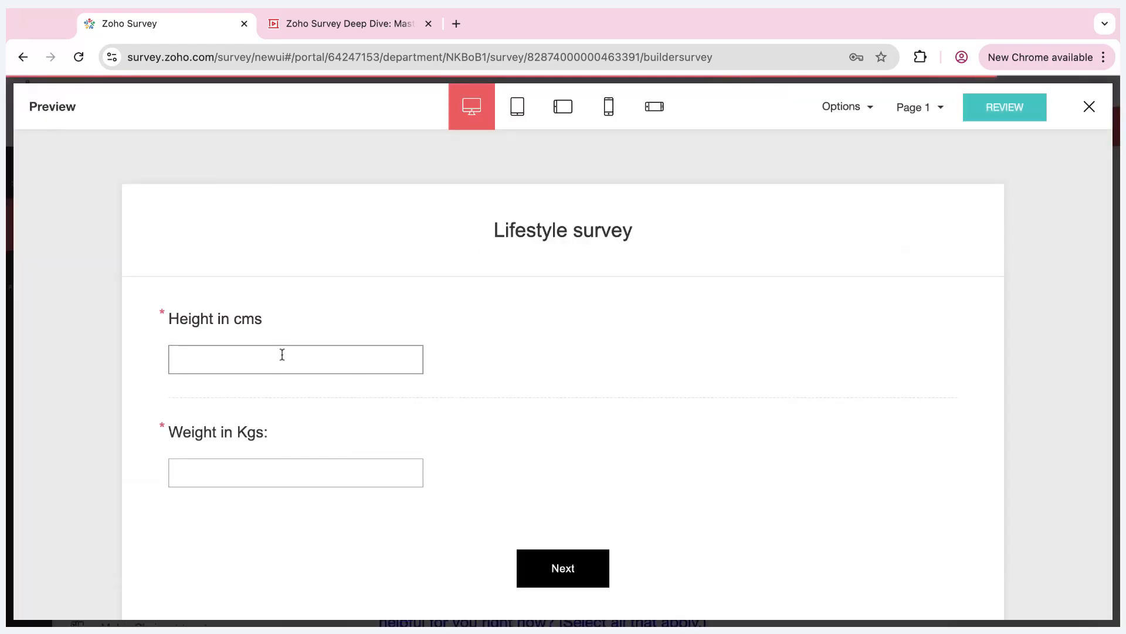
- In the preview, answer the height question with 170 and the weight question with 80, and advance to the second page
left_click(282, 355)
type("170")
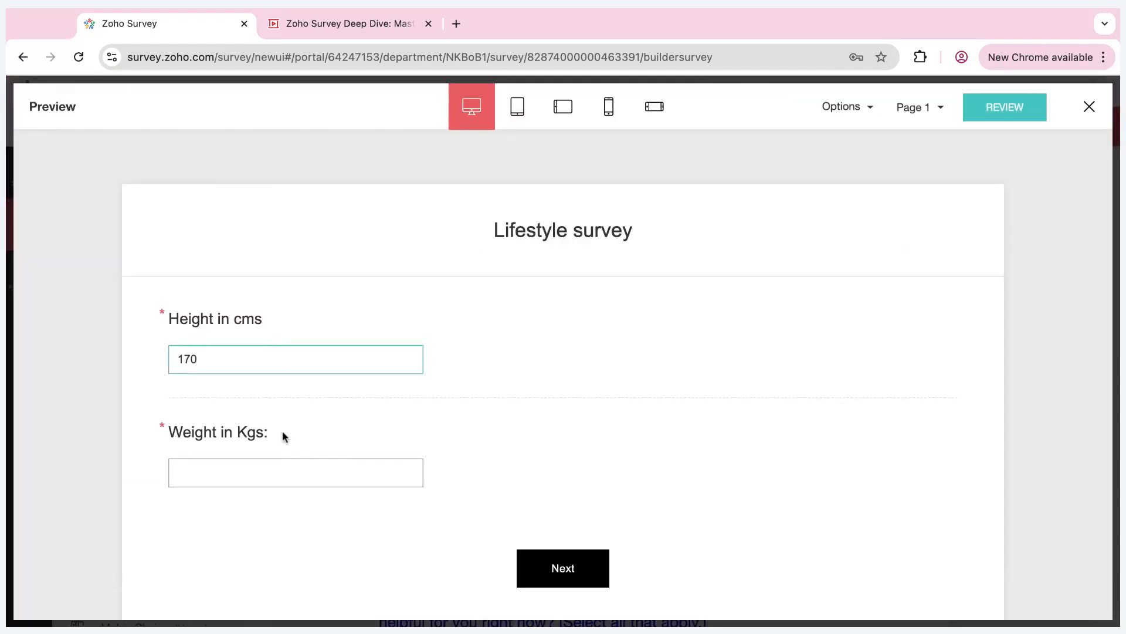
left_click(263, 479)
type("80")
left_click(573, 581)
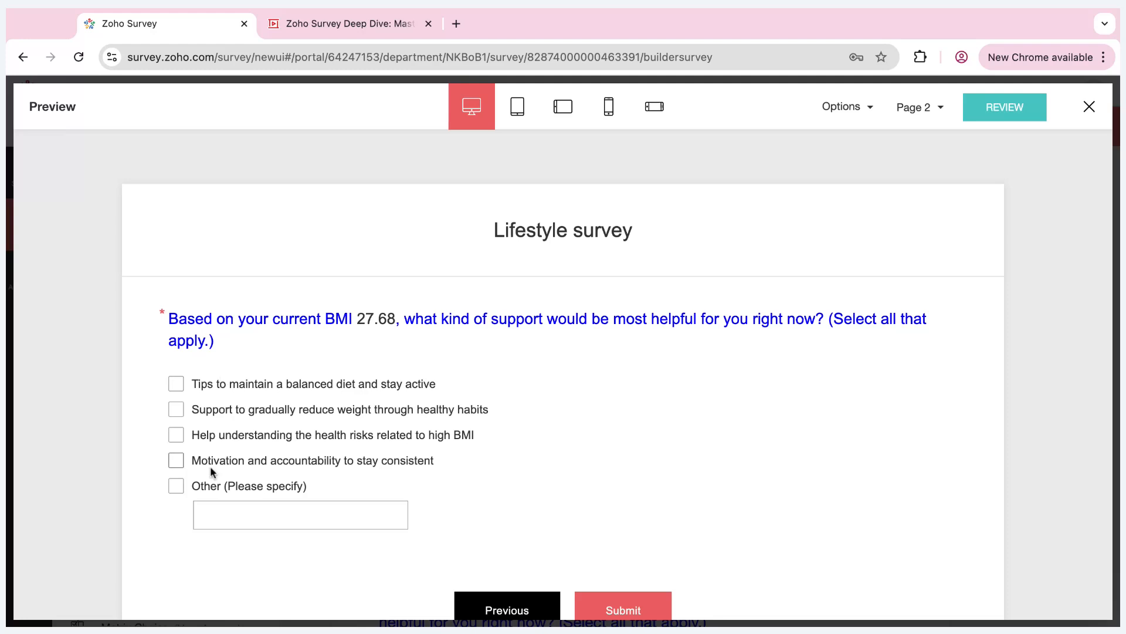
- Select the gradual weight reduction and motivation choices in the BMI support question, and close the preview without submitting
left_click(176, 409)
left_click(176, 460)
scroll(510, 320, "down", 3)
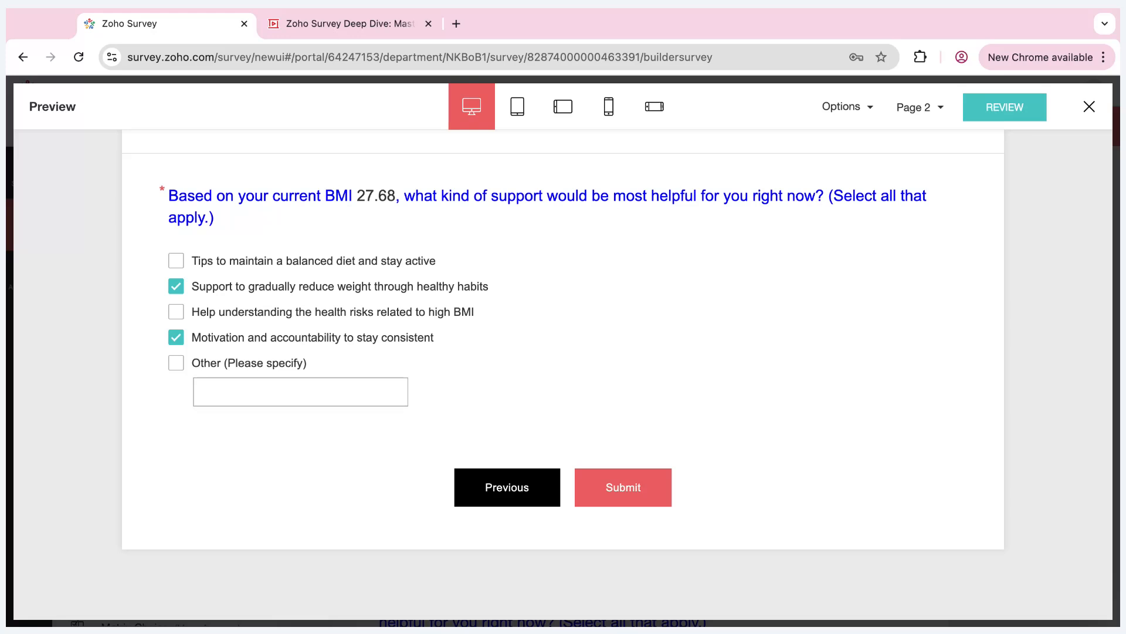
left_click(1091, 107)
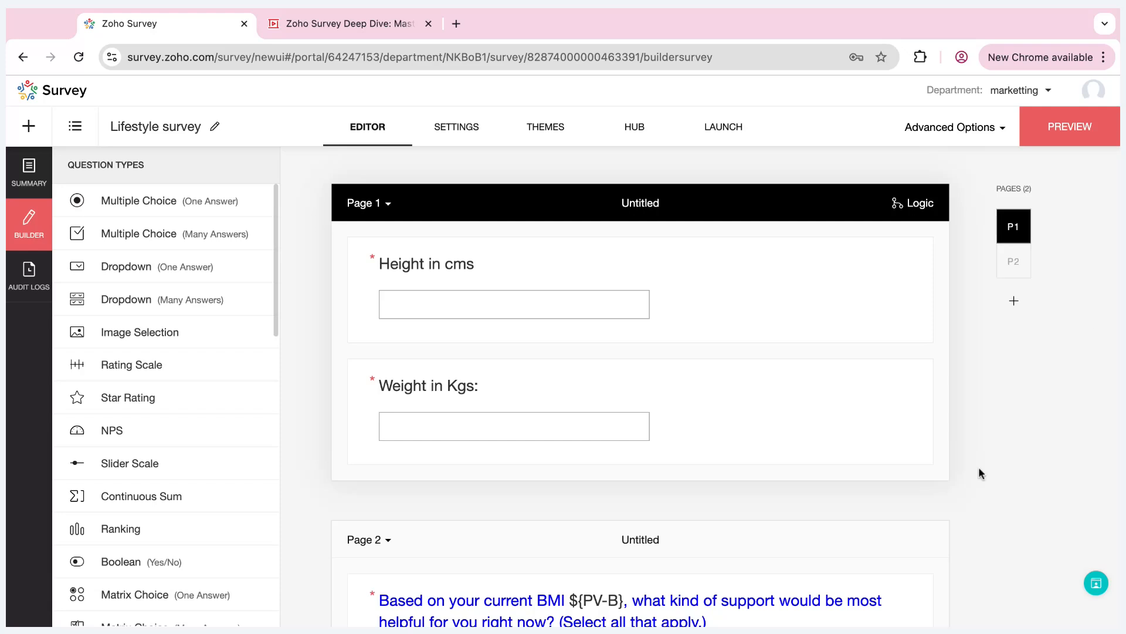
- Open the BMI support question on page 2 and examine its JavaScript BMI variable and its answer choices
scroll(978, 470, "down", 3)
left_click(626, 408)
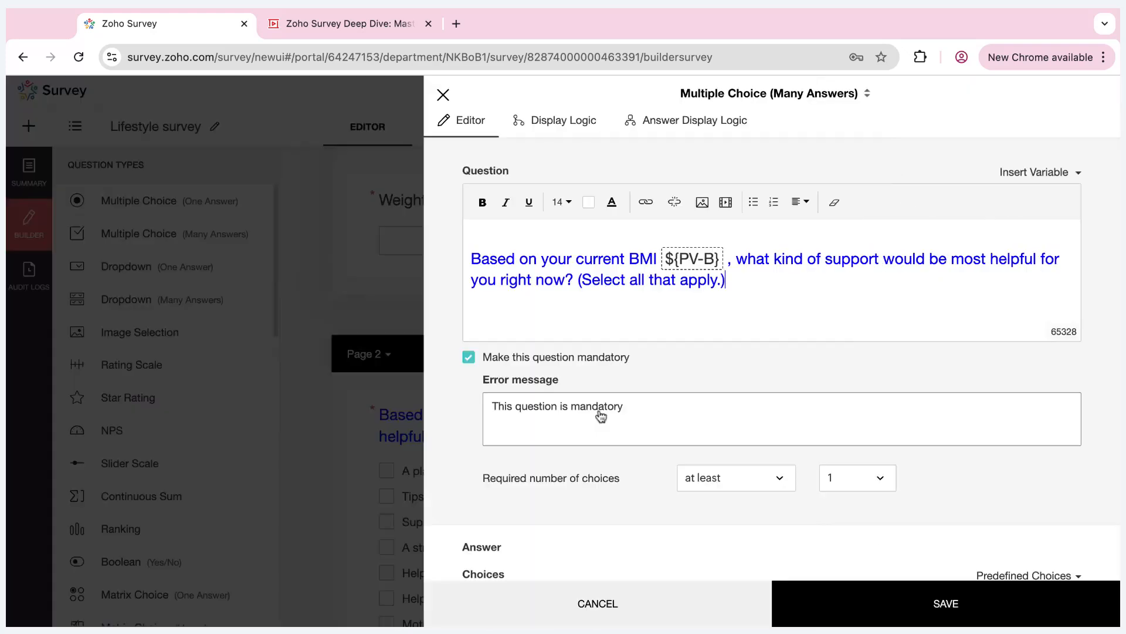
mouse_move(689, 258)
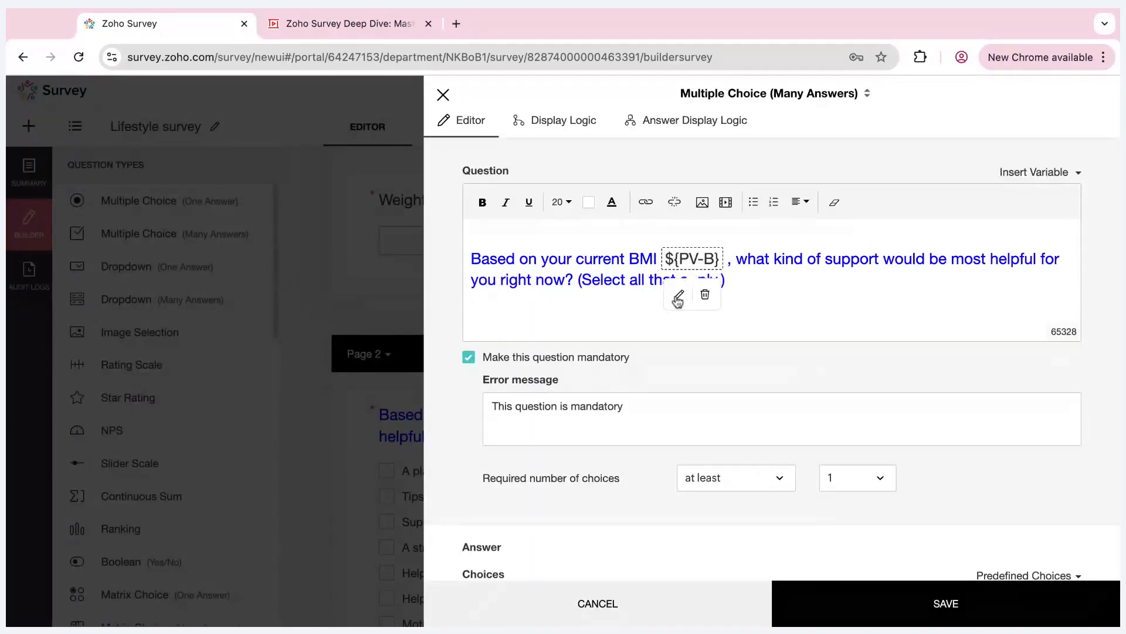
left_click(676, 295)
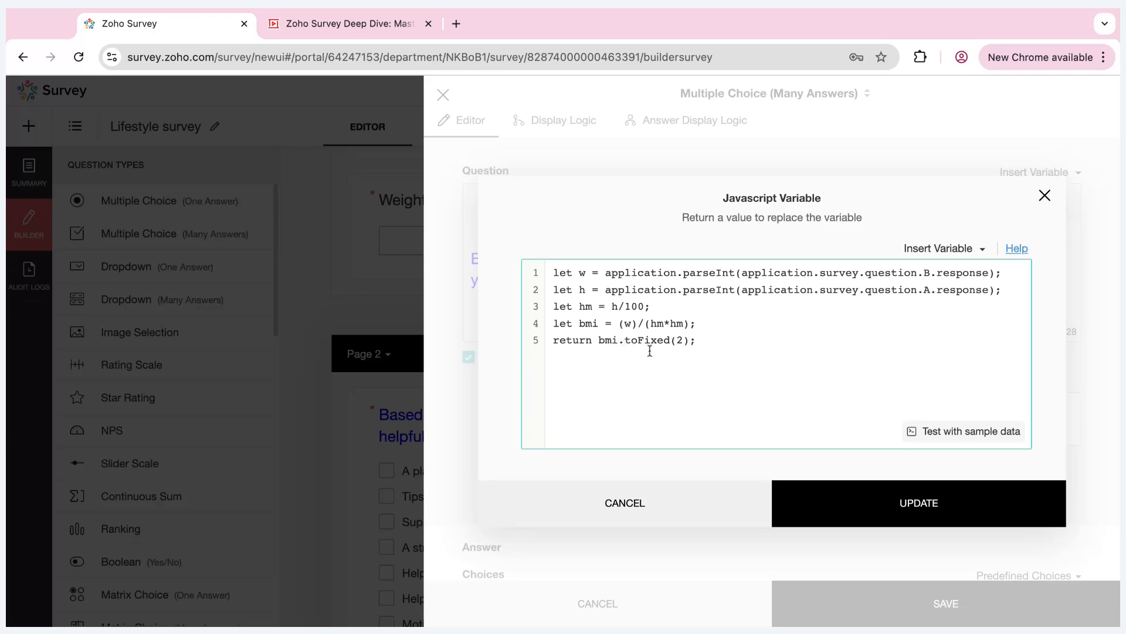
left_click(839, 500)
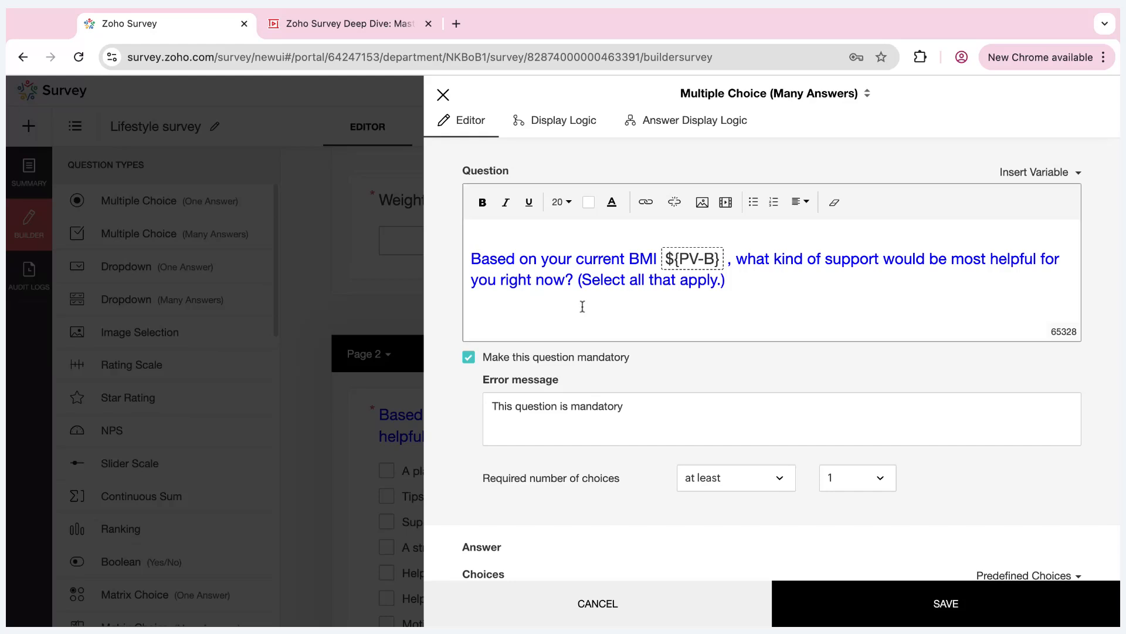
scroll(639, 433, "down", 7)
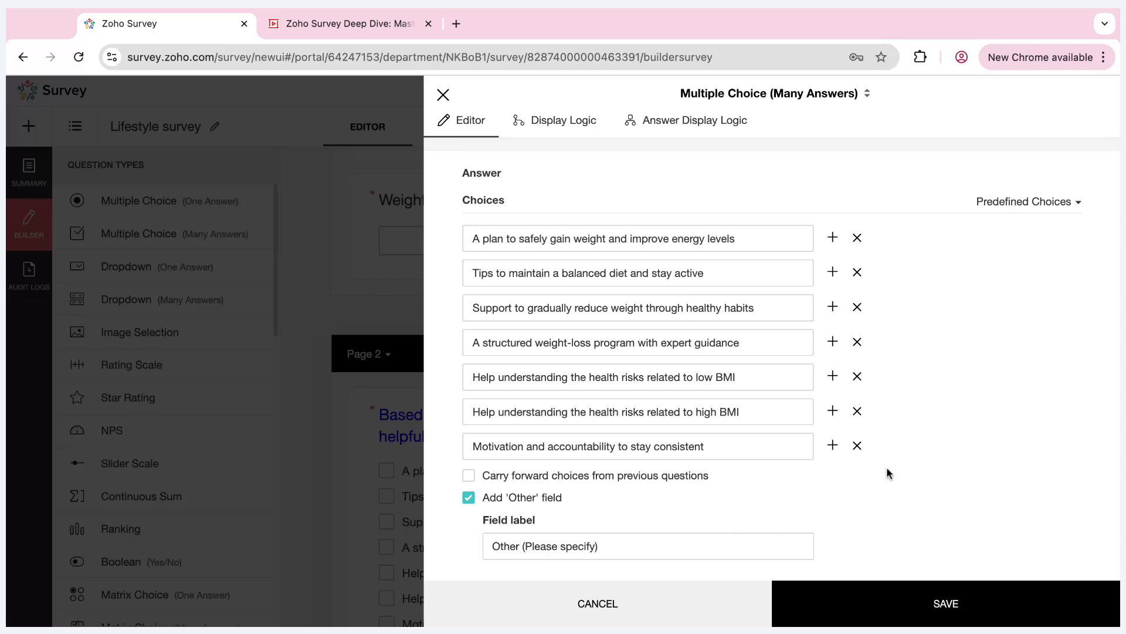
scroll(886, 466, "up", 2)
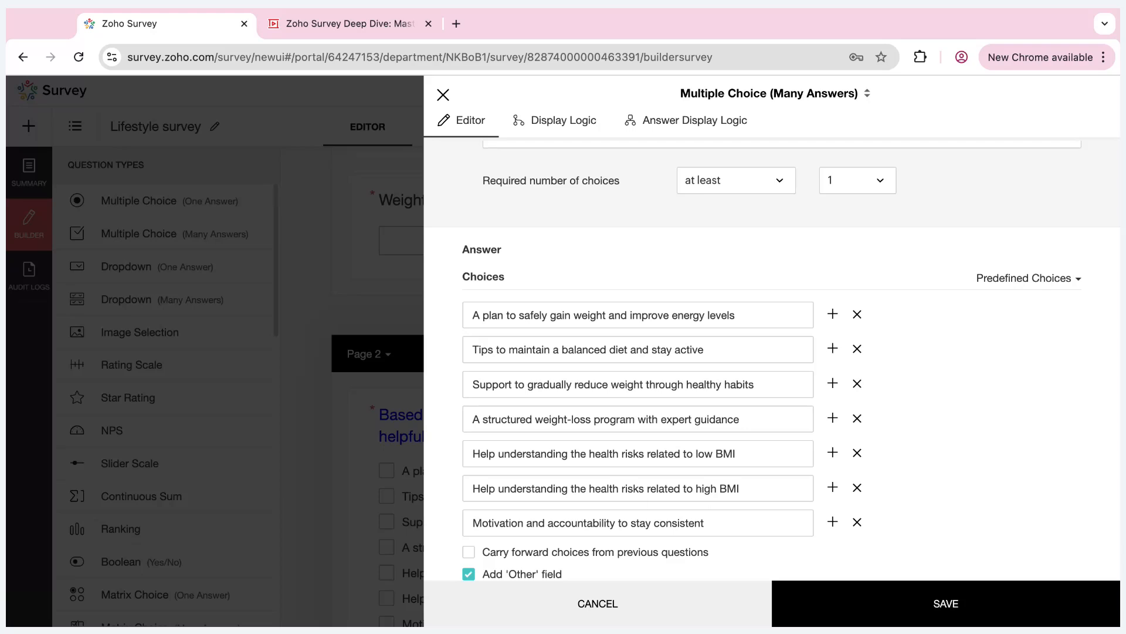
scroll(845, 468, "up", 4)
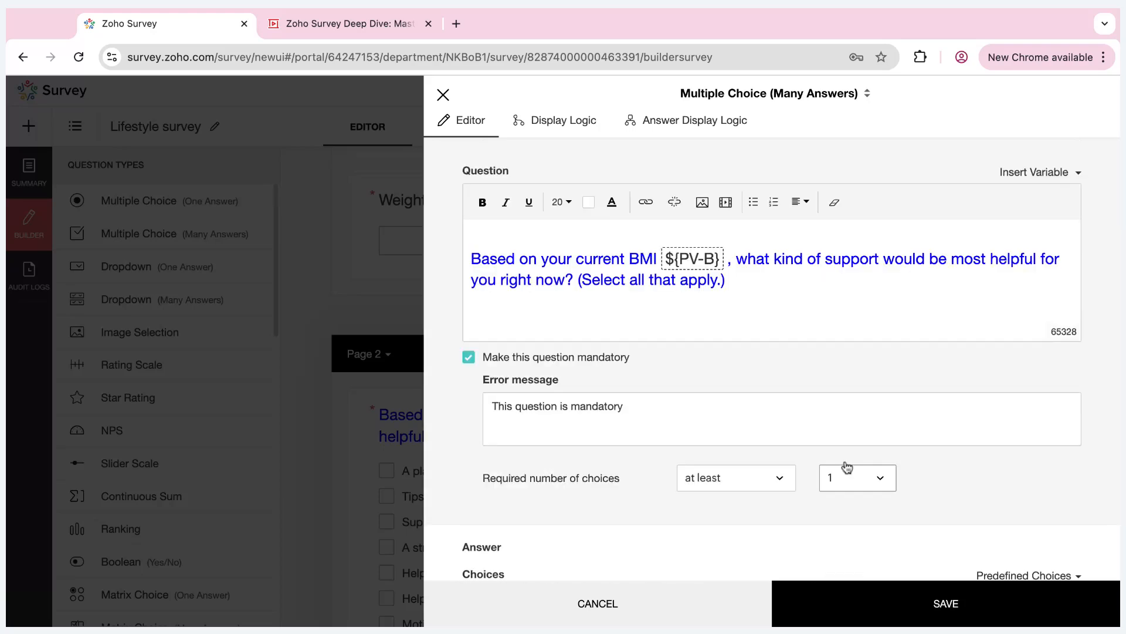
scroll(755, 424, "up", 2)
- Examine the JavaScript BMI conditions in the question's answer display logic for each choice, and save the question
left_click(688, 120)
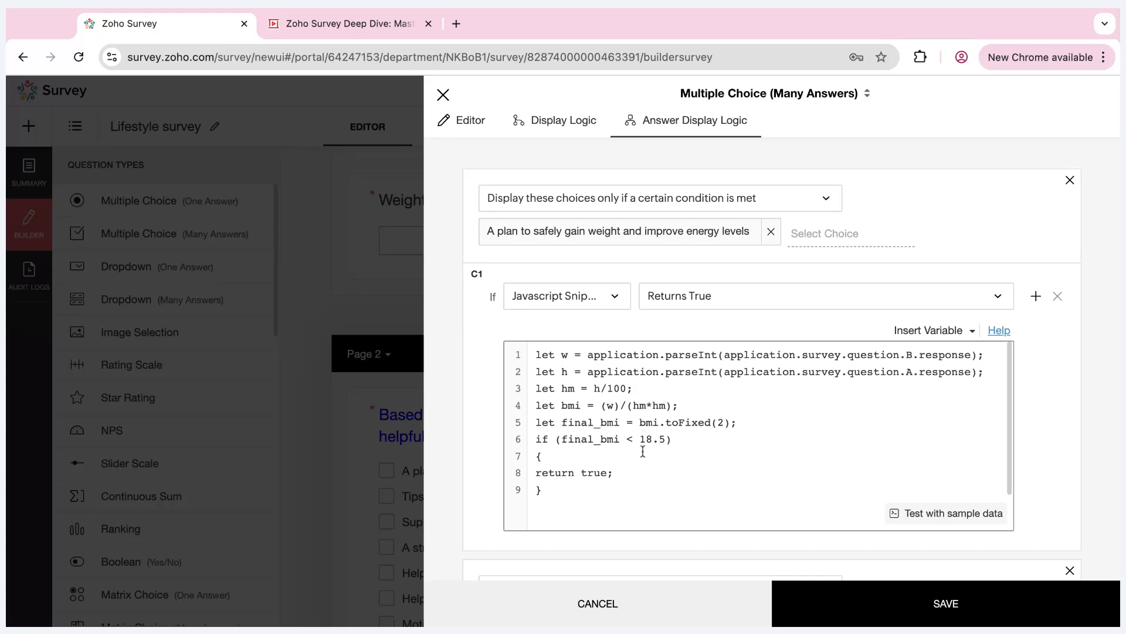
scroll(654, 448, "down", 1)
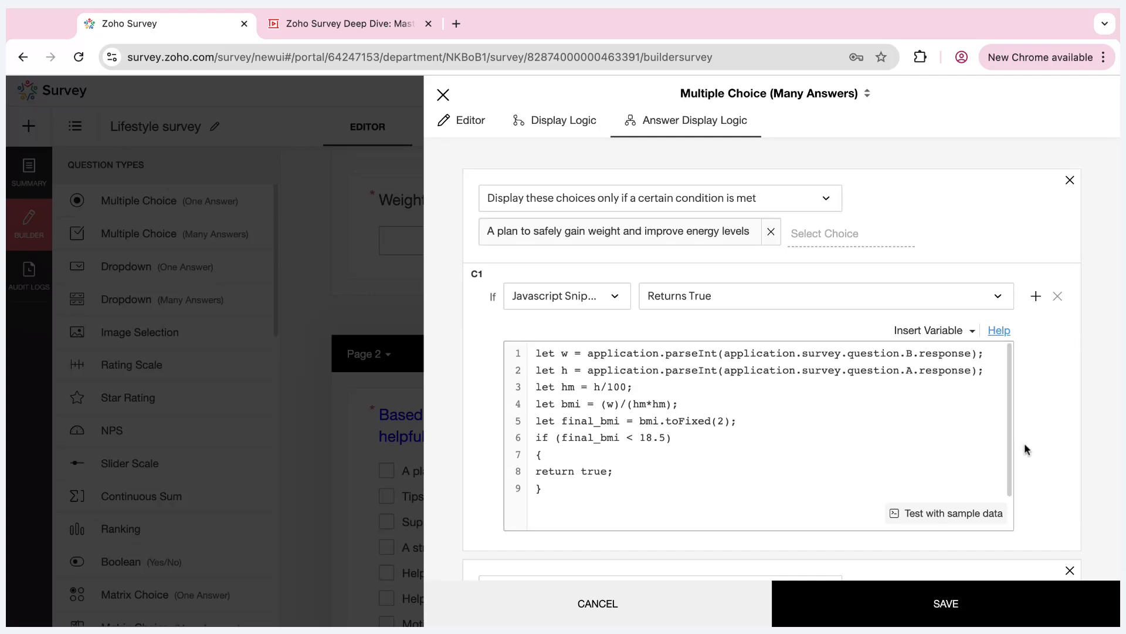
scroll(1024, 443, "down", 8)
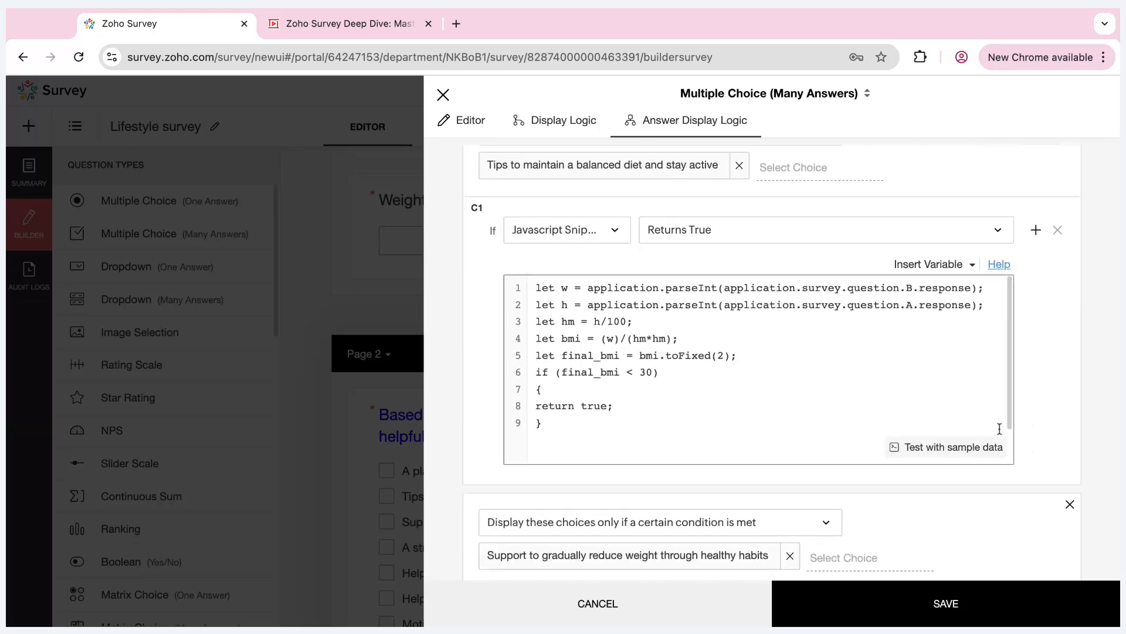
scroll(1059, 447, "down", 5)
scroll(1059, 447, "down", 5)
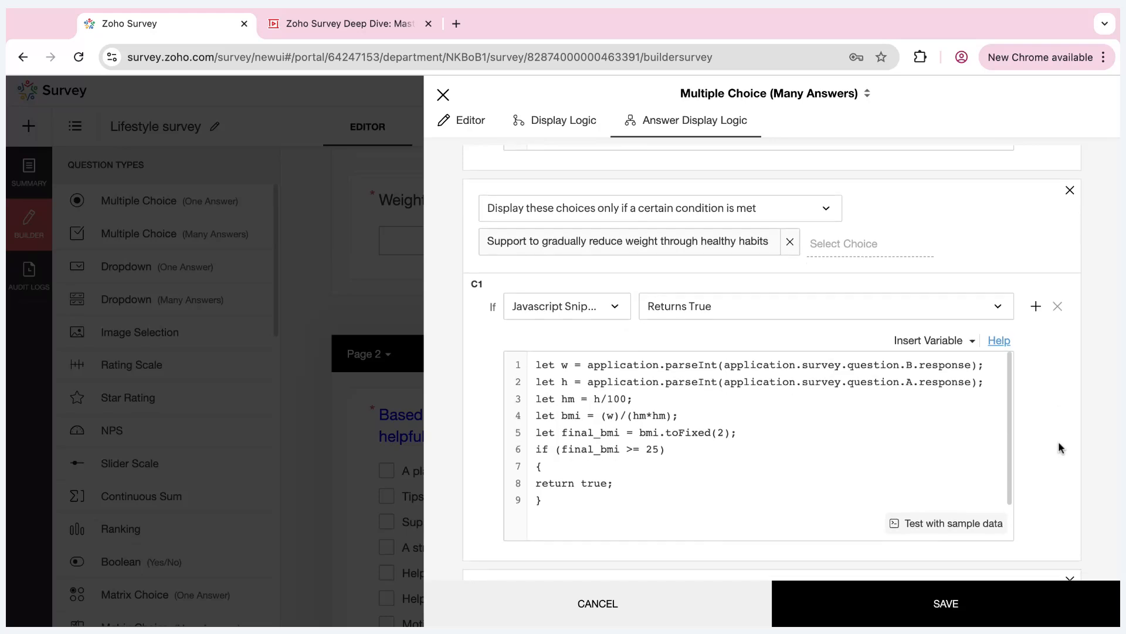
scroll(771, 361, "down", 4)
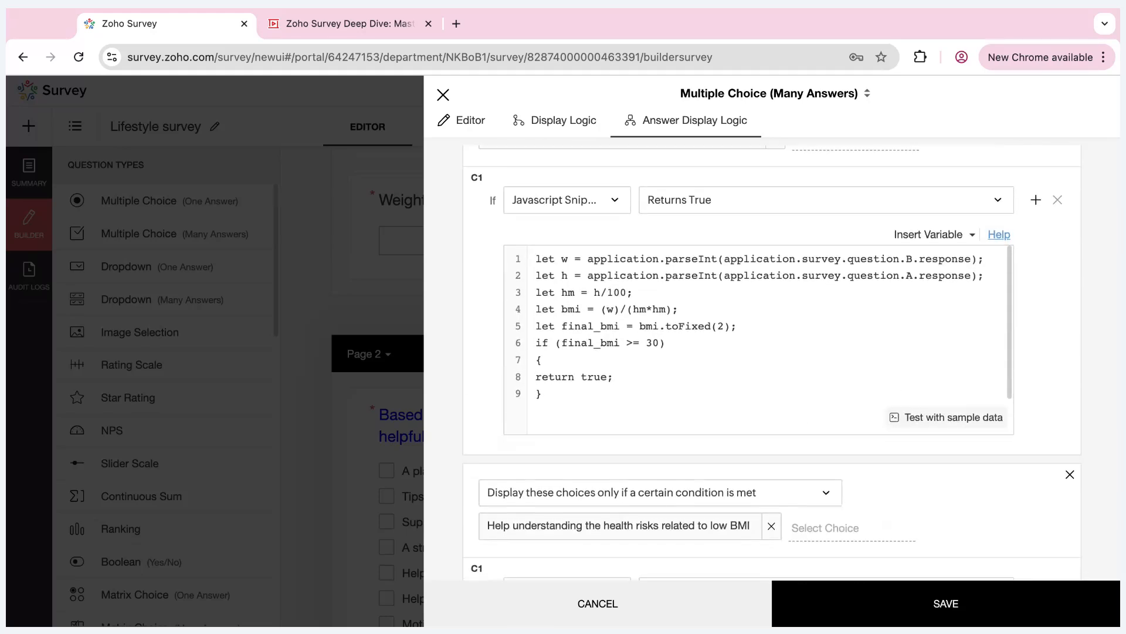
scroll(1059, 355, "down", 10)
scroll(1097, 352, "down", 3)
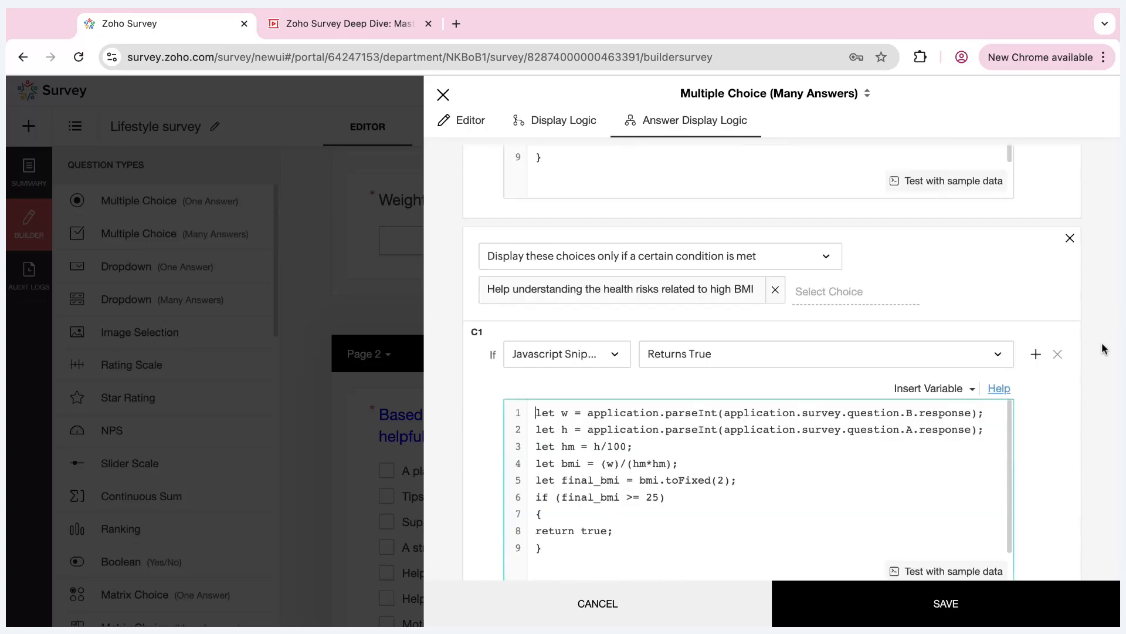
left_click(890, 622)
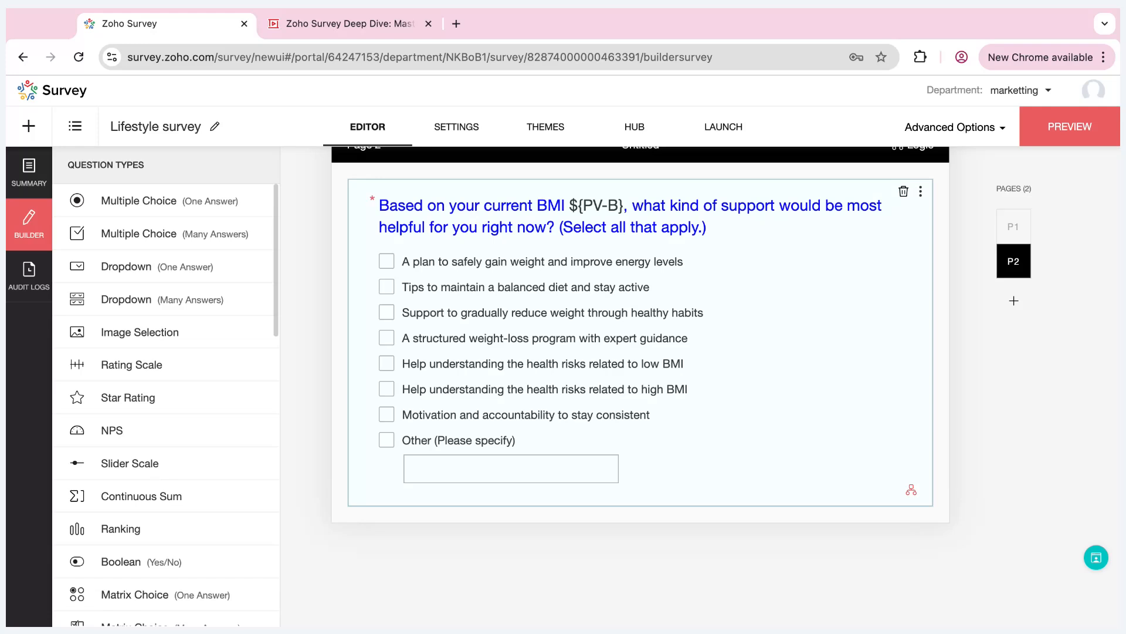
- Switch to the Zoho Show presentation and advance to the closing Questions slide
left_click(336, 22)
key("Right")
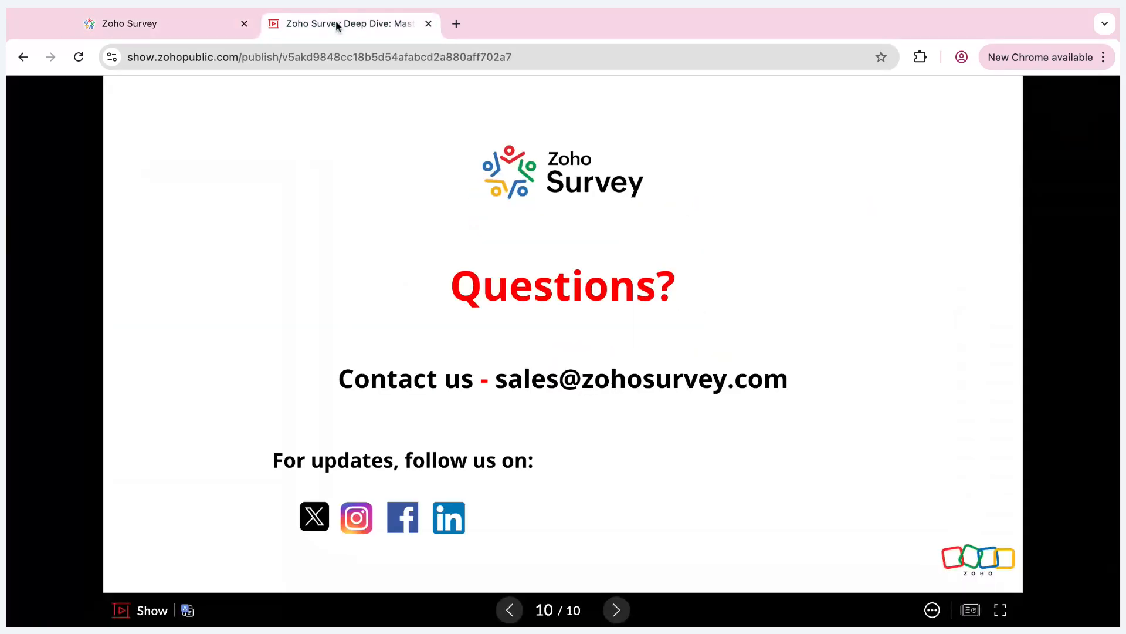